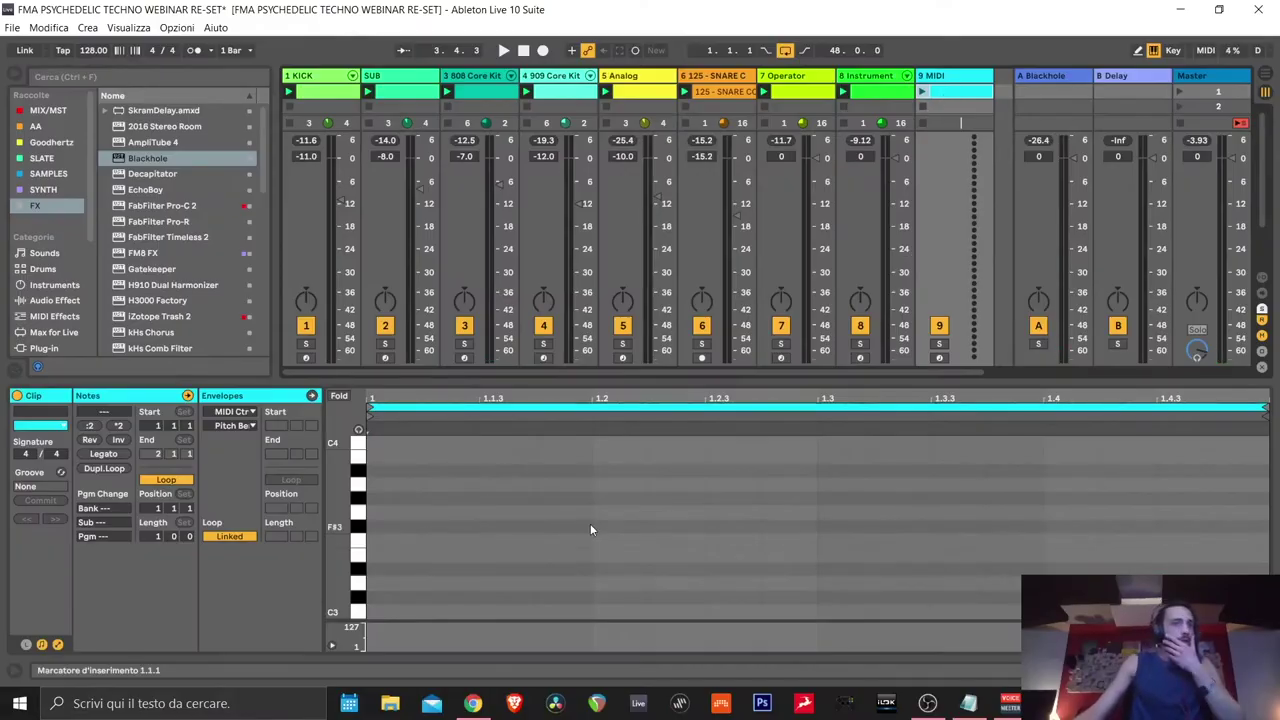
Enlarge the session mixer and select Serum_x64 in the browser's SYNTH collection
{"action": "left_click", "coordinate": [40, 111]}
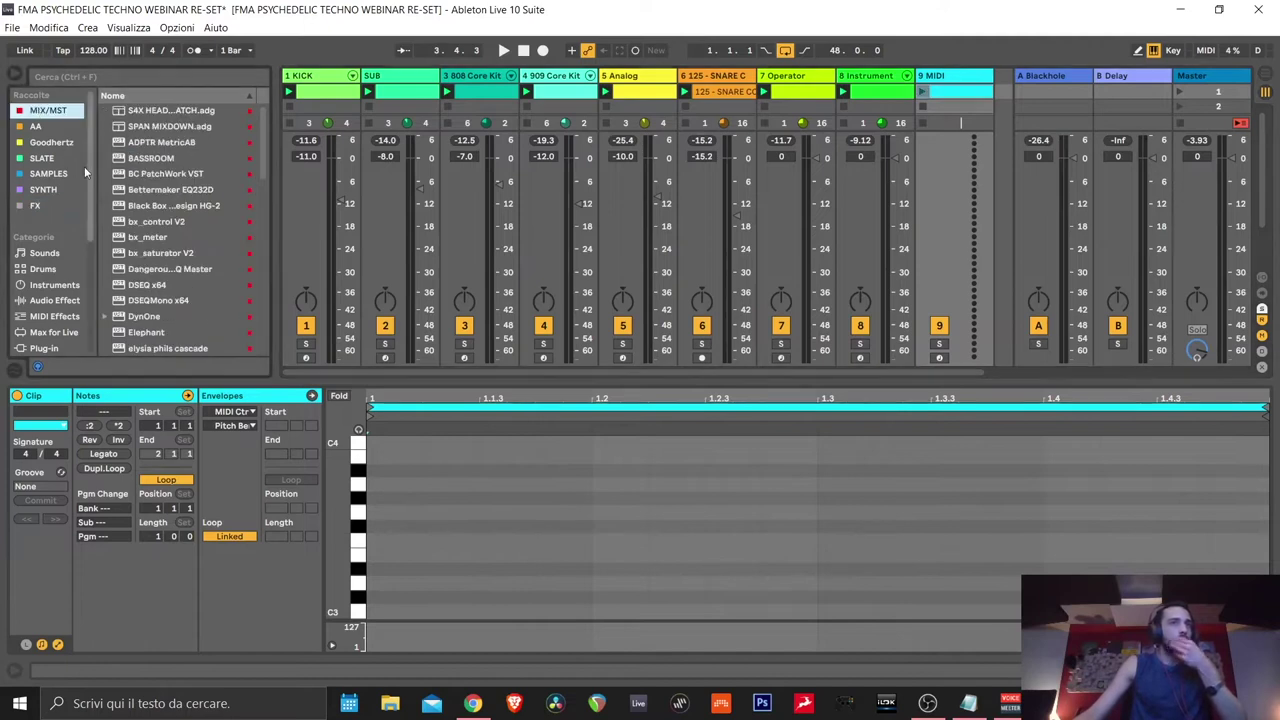
{"action": "key", "text": "ctrl+alt+l"}
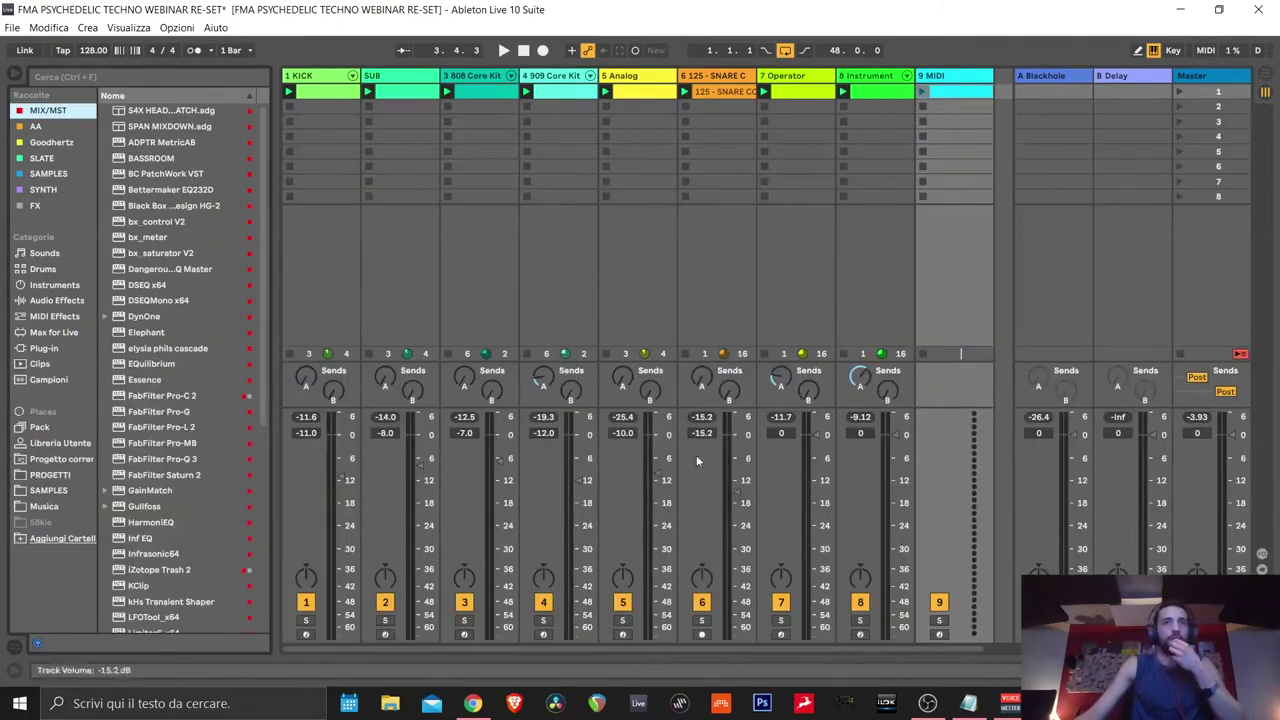
{"action": "left_click", "coordinate": [44, 190]}
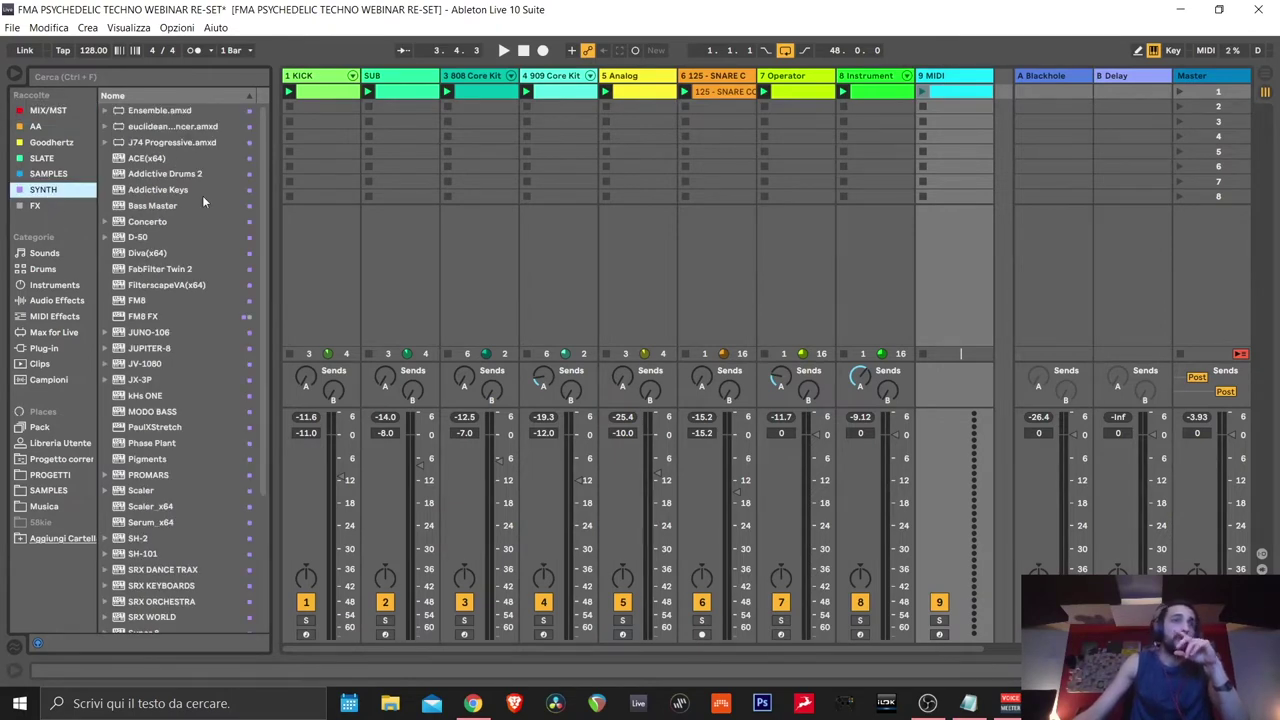
{"action": "scroll", "coordinate": [196, 294], "scroll_direction": "down", "scroll_amount": 4}
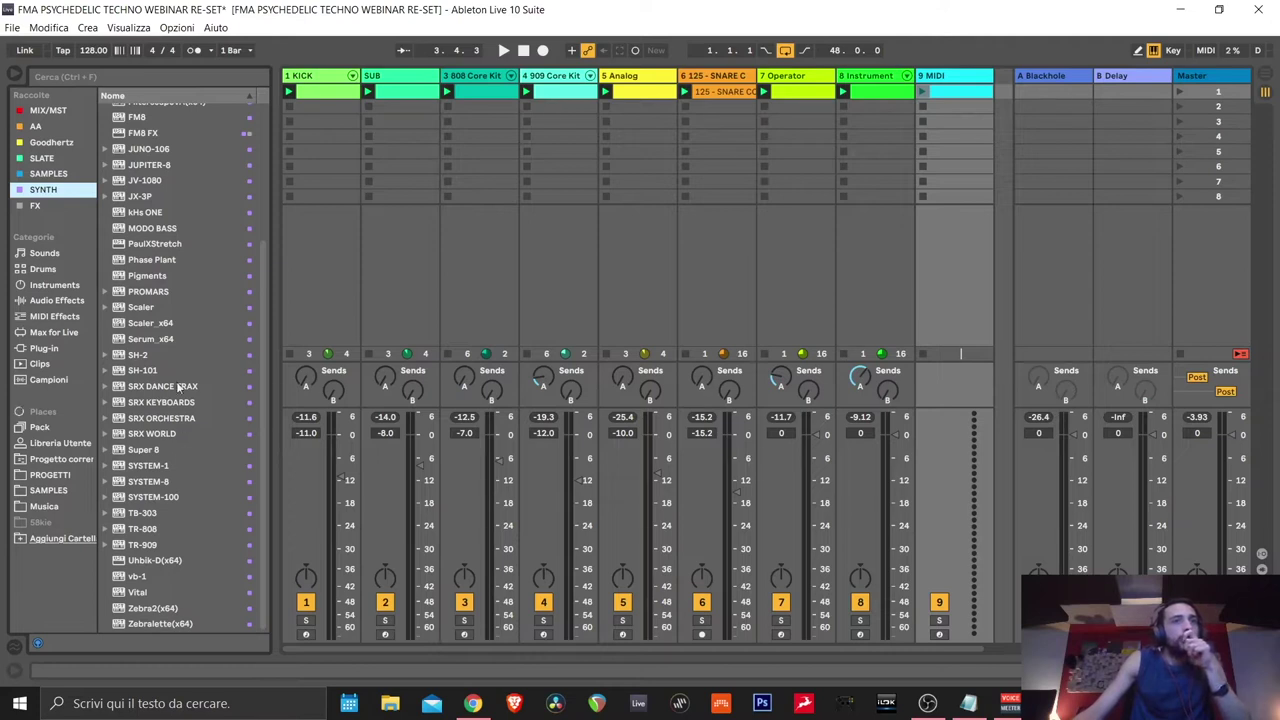
{"action": "left_click", "coordinate": [160, 340]}
Drop Serum_x64 onto track 9, open its editor, and enable the MG Low 12 filter
{"action": "left_click_drag", "start_coordinate": [960, 141], "coordinate": [955, 150]}
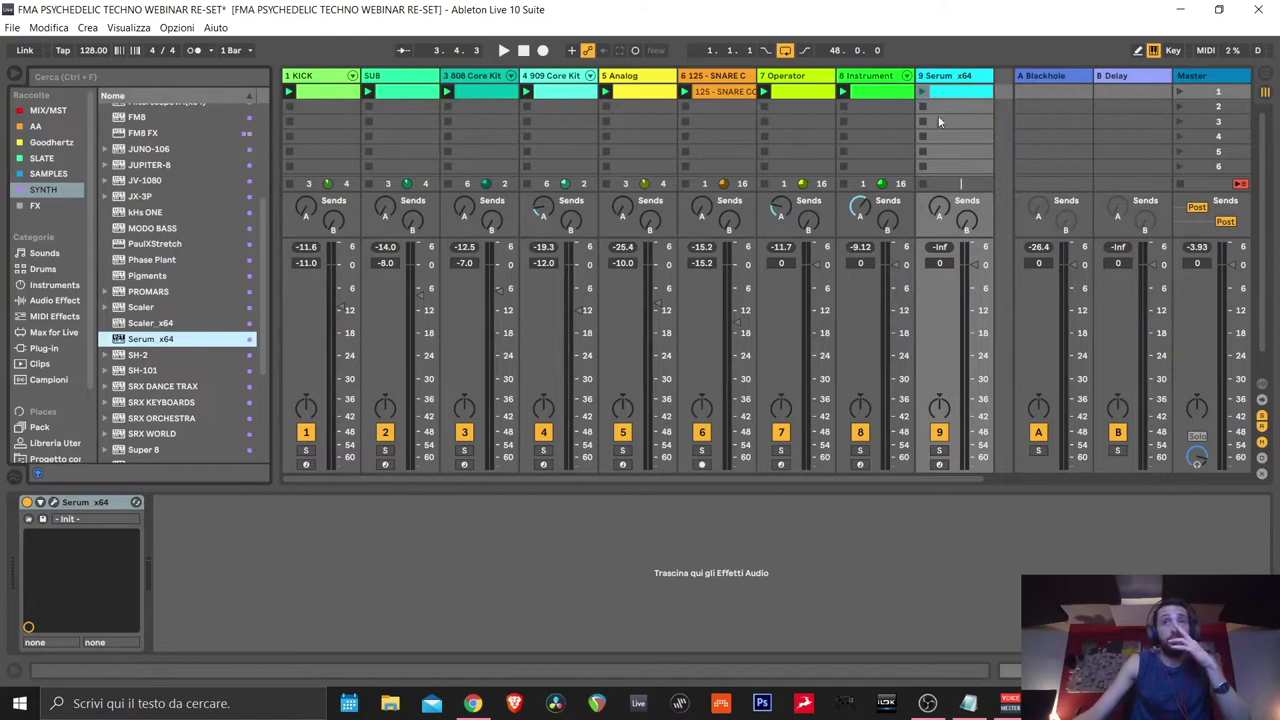
{"action": "left_click", "coordinate": [885, 78]}
{"action": "left_click", "coordinate": [940, 78]}
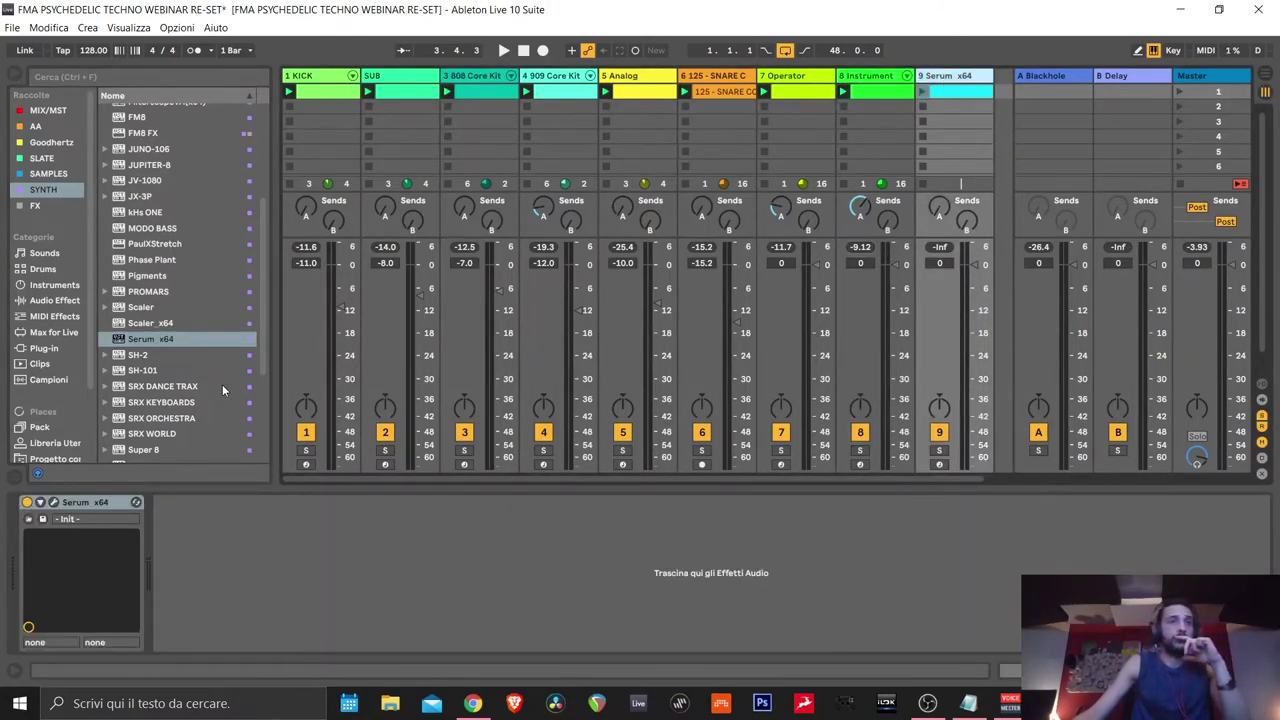
{"action": "left_click", "coordinate": [55, 503]}
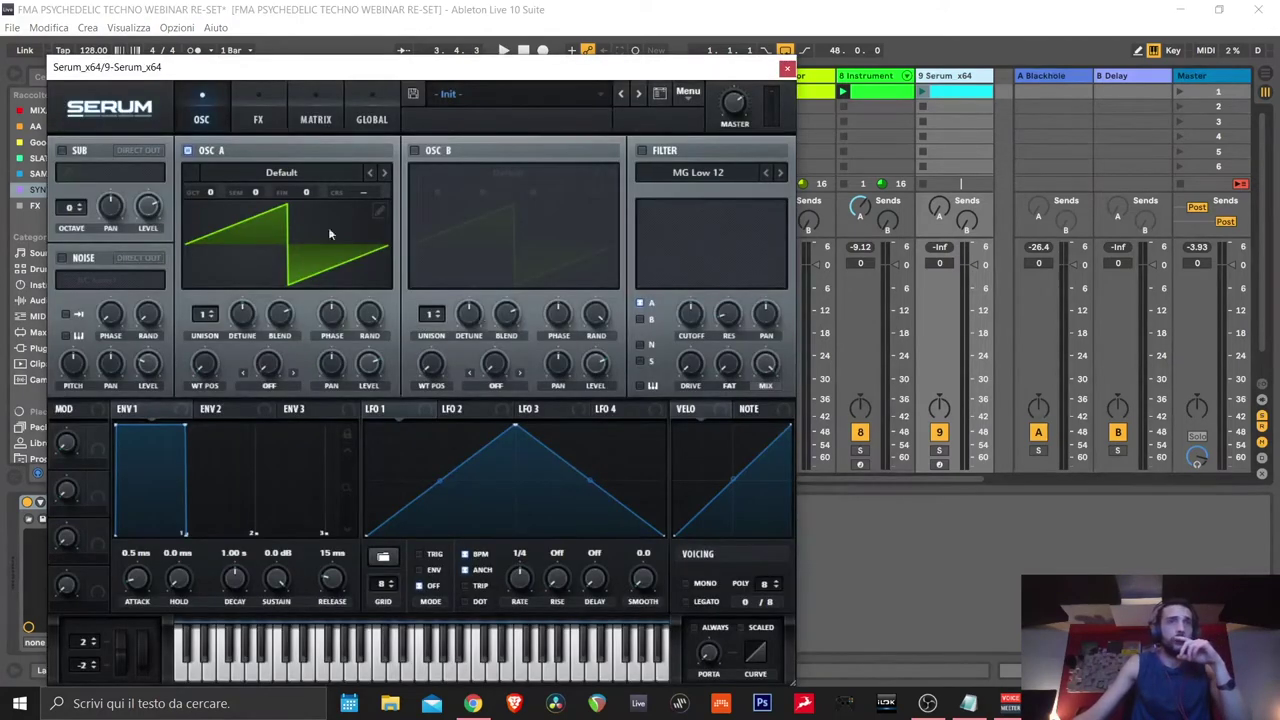
{"action": "left_click_drag", "start_coordinate": [433, 70], "coordinate": [613, 24]}
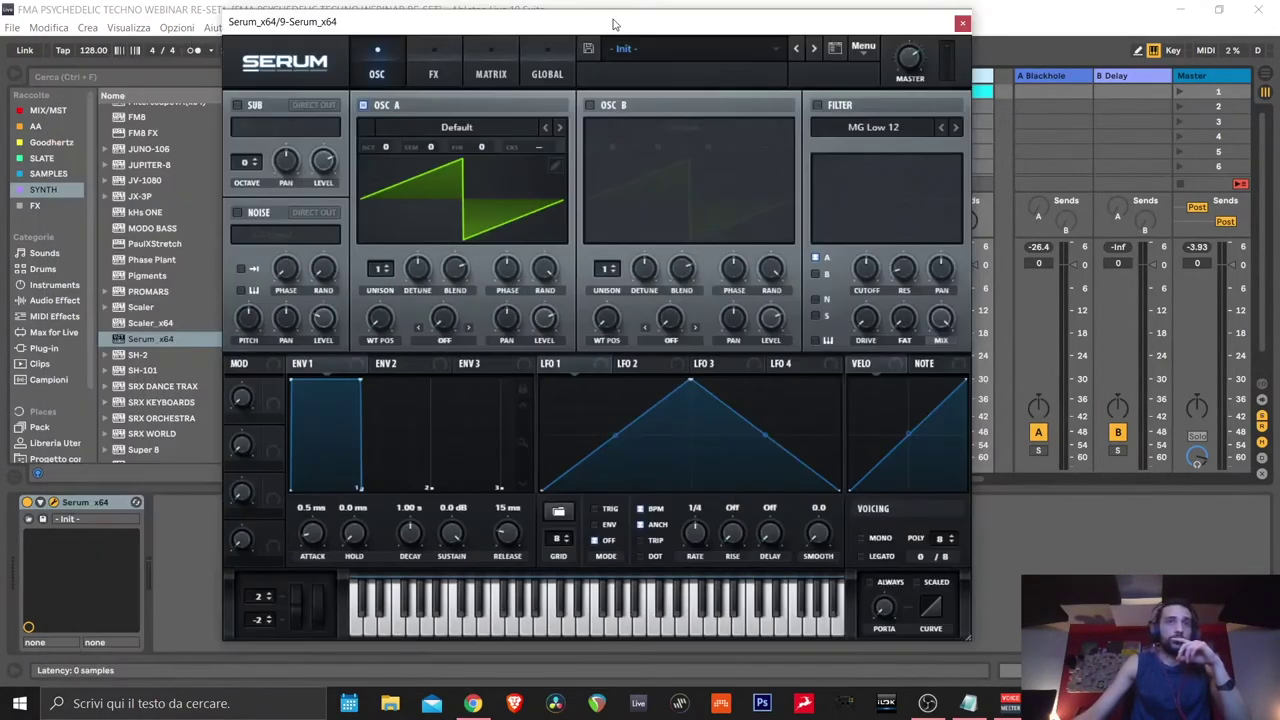
{"action": "left_click", "coordinate": [817, 106]}
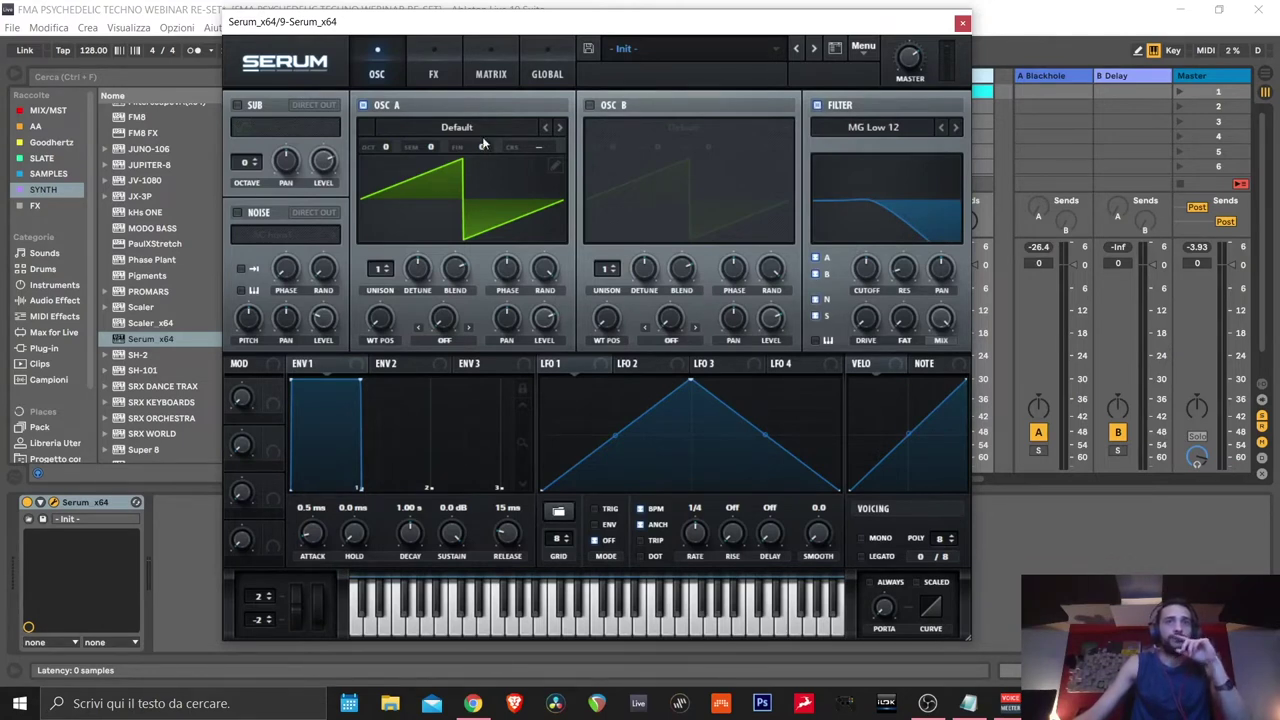
Close Serum and create an empty MIDI clip in track 9's first slot
{"action": "left_click", "coordinate": [962, 24]}
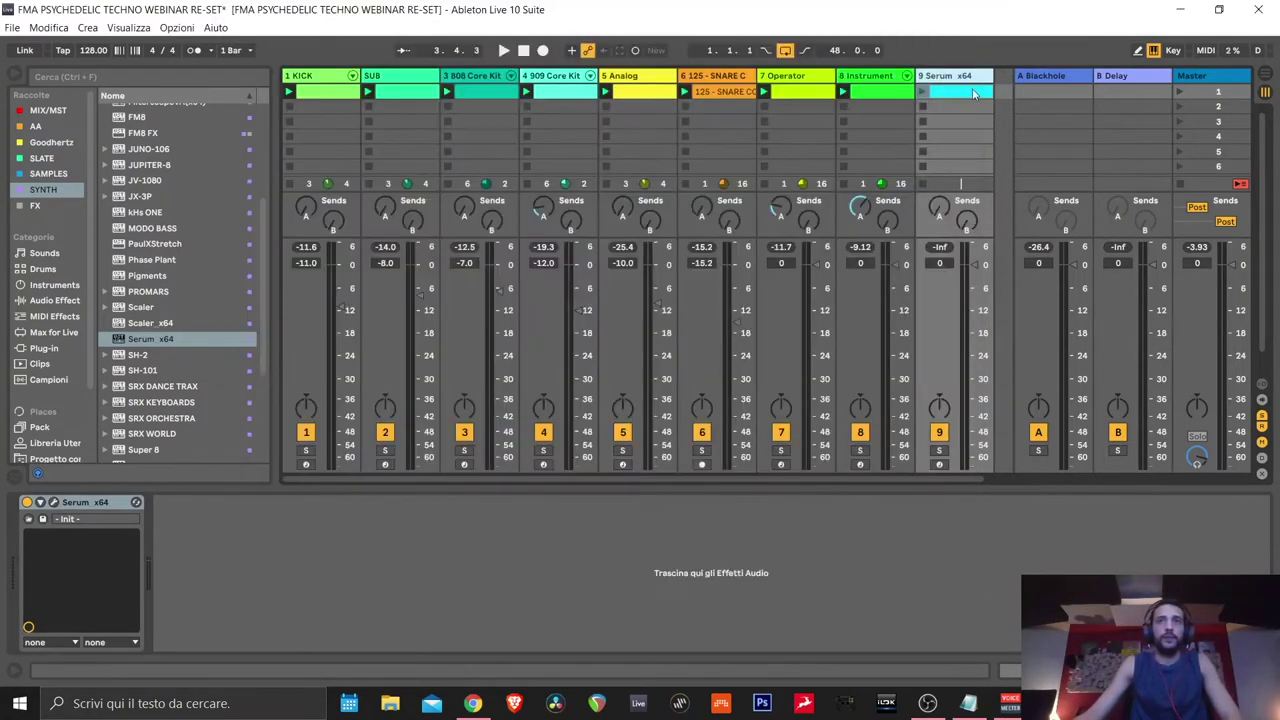
{"action": "double_click", "coordinate": [920, 89]}
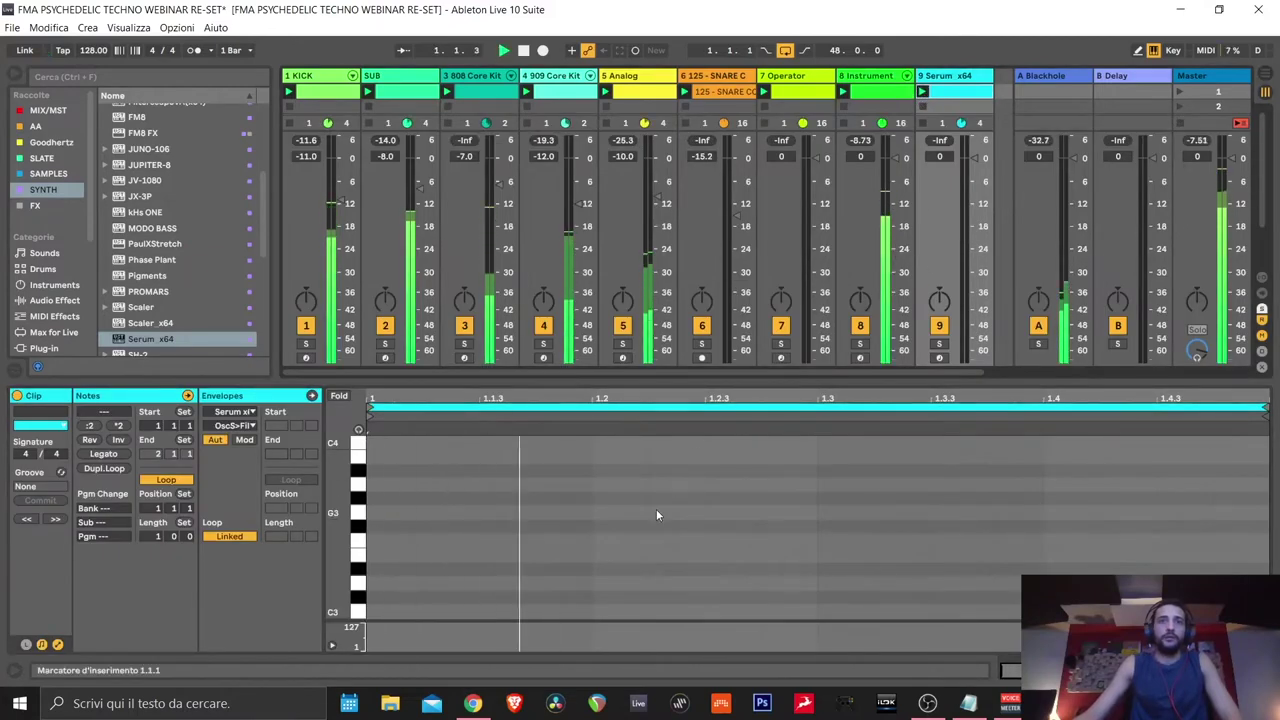
{"action": "scroll", "coordinate": [686, 579], "scroll_direction": "down", "scroll_amount": 2}
{"action": "scroll", "coordinate": [686, 579], "scroll_direction": "down", "scroll_amount": 4}
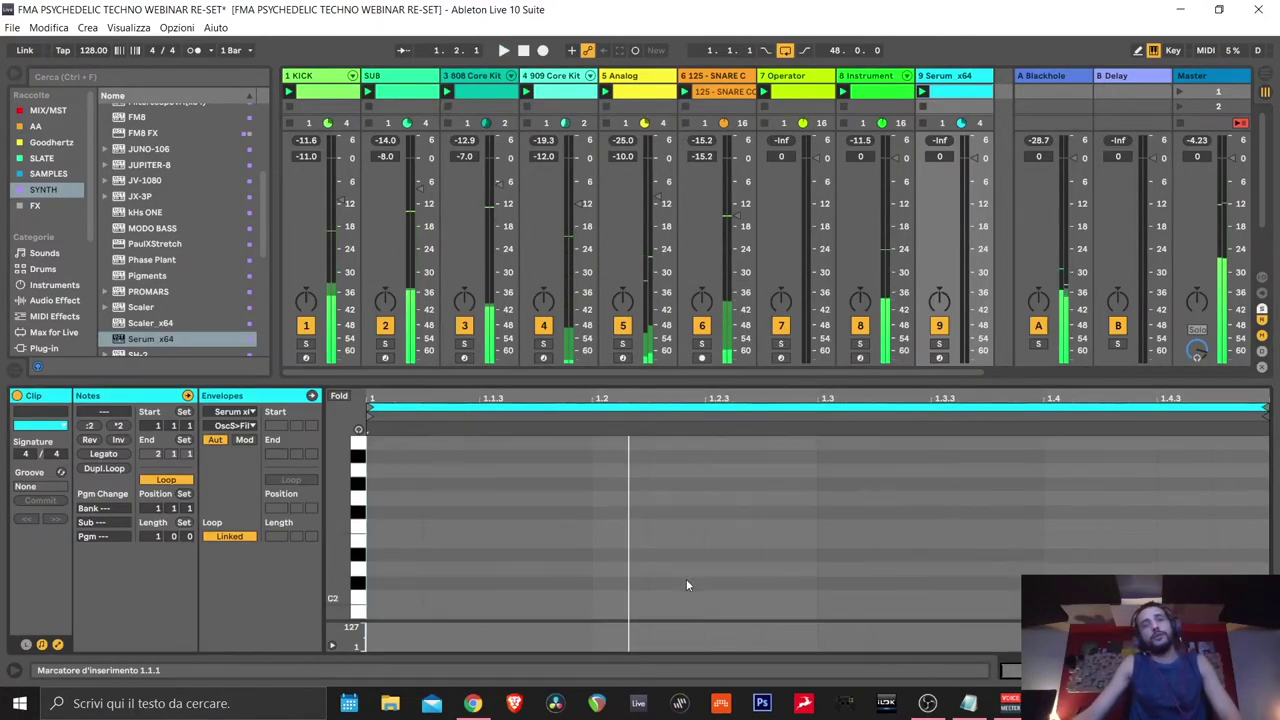
{"action": "scroll", "coordinate": [686, 579], "scroll_direction": "down", "scroll_amount": 5}
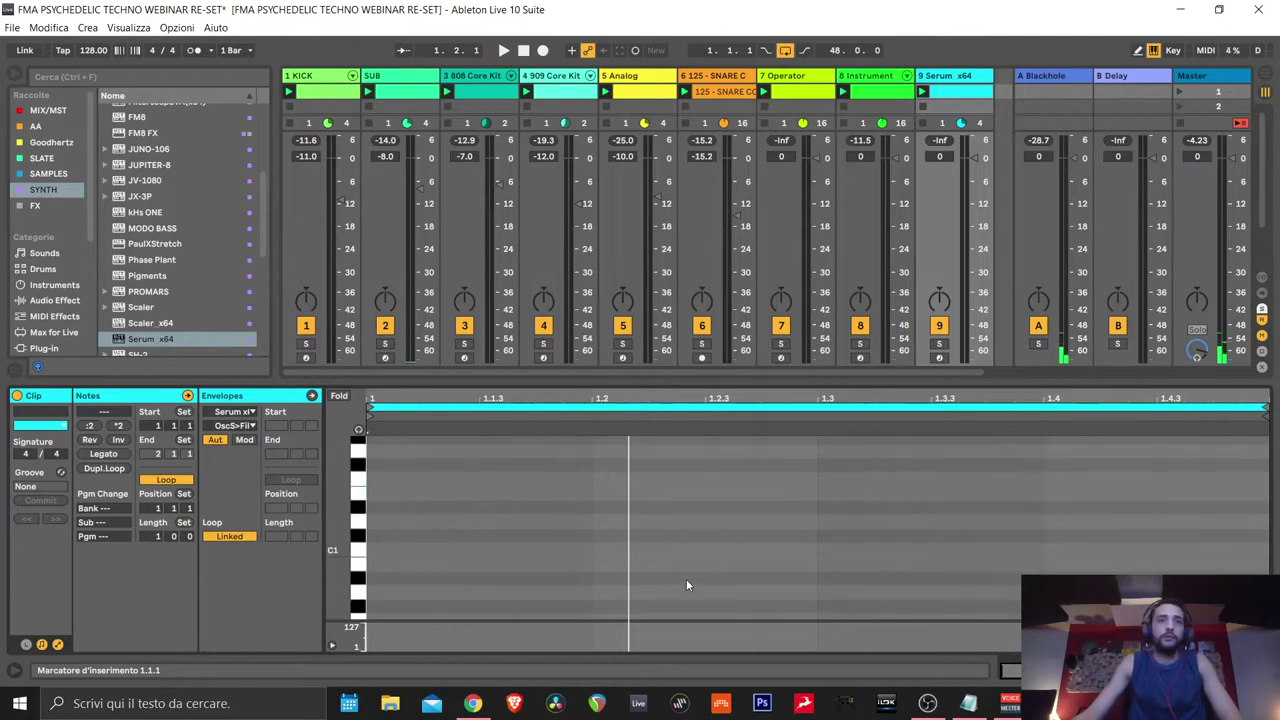
{"action": "scroll", "coordinate": [696, 541], "scroll_direction": "up", "scroll_amount": 2}
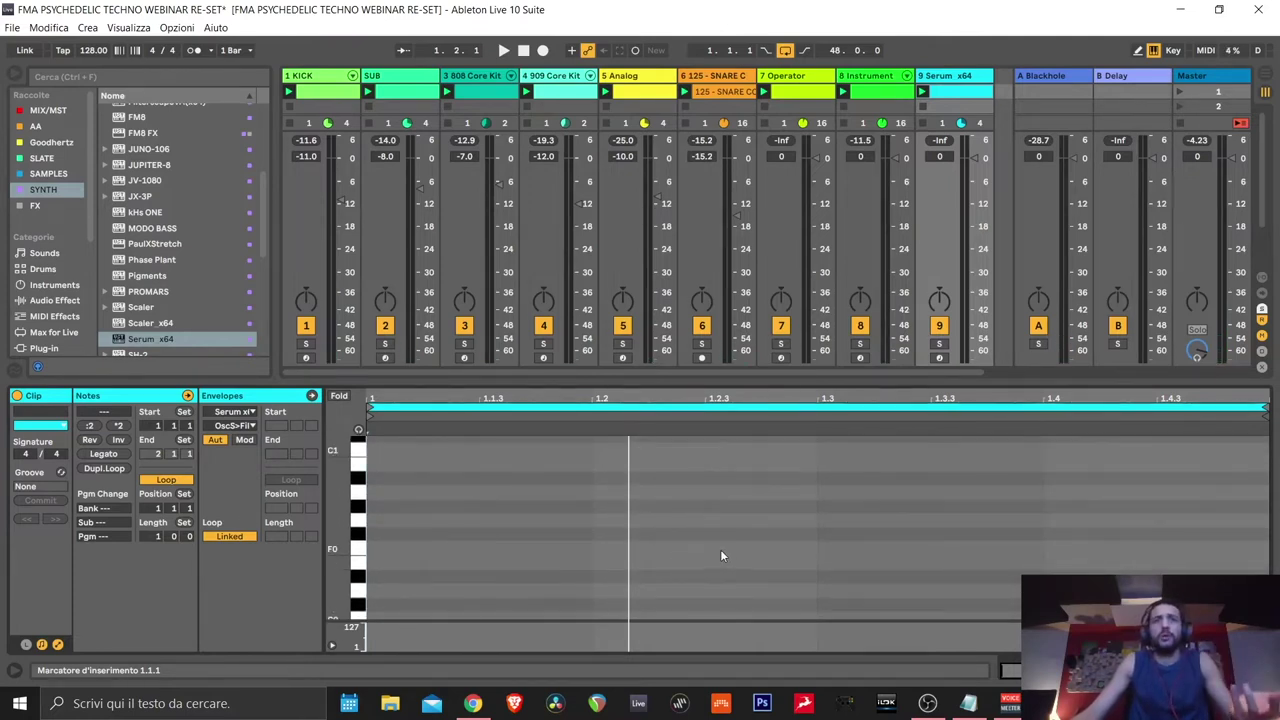
{"action": "left_click_drag", "start_coordinate": [721, 382], "coordinate": [721, 435]}
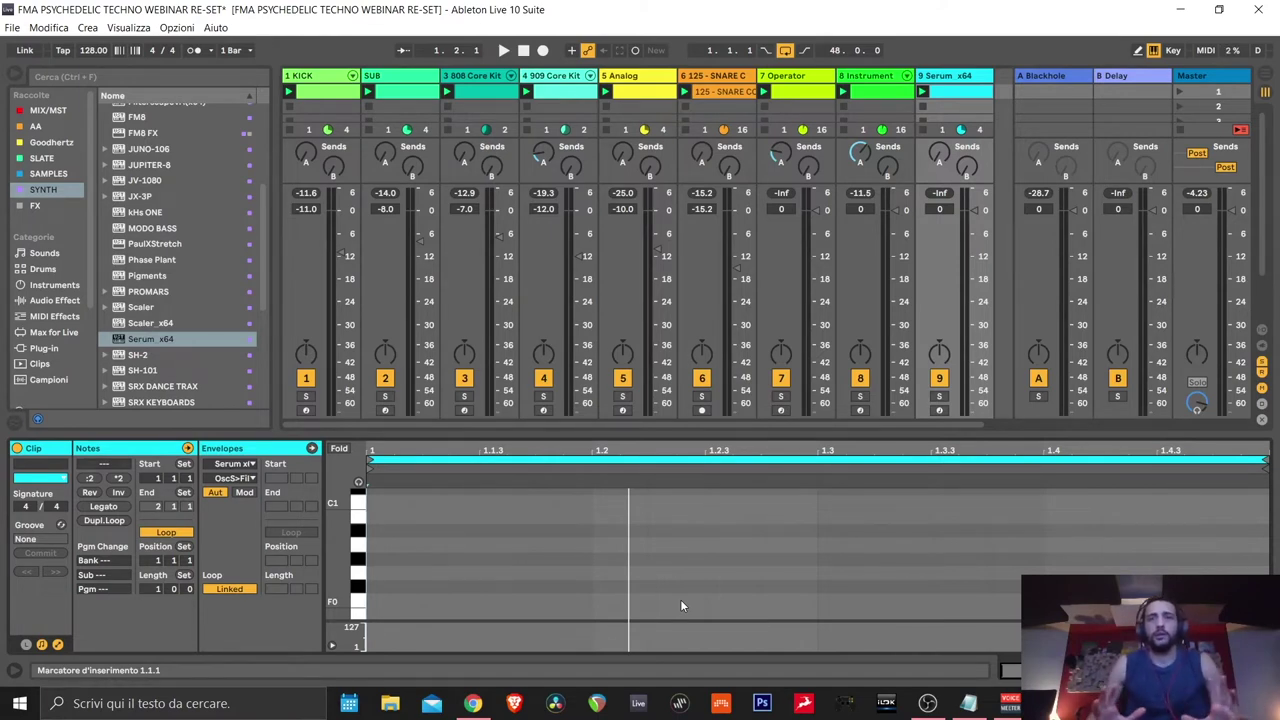
Draw two F0 notes at 1.2.2 and 1.3.3, play the clip, and show the device chain
{"action": "left_click_drag", "start_coordinate": [680, 605], "coordinate": [812, 601]}
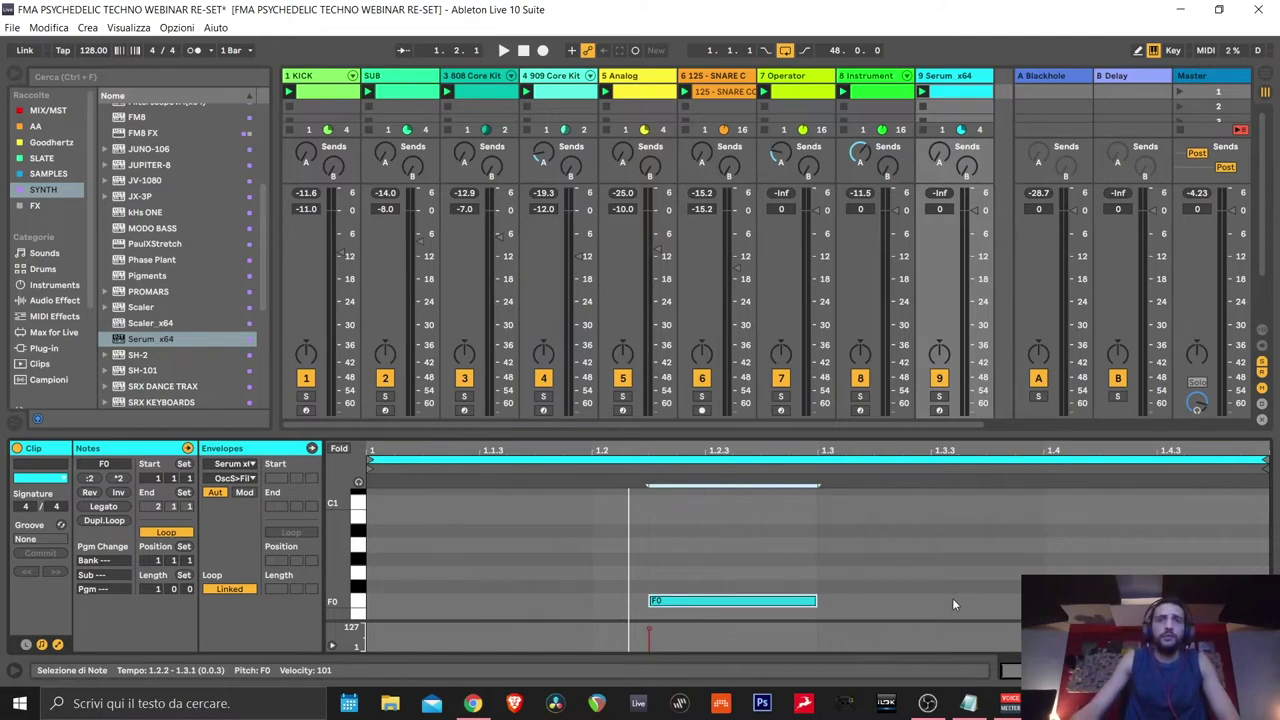
{"action": "mouse_move", "coordinate": [952, 601]}
{"action": "left_mouse_down"}
{"action": "mouse_move", "coordinate": [1097, 601]}
{"action": "mouse_move", "coordinate": [1043, 601]}
{"action": "left_mouse_up"}
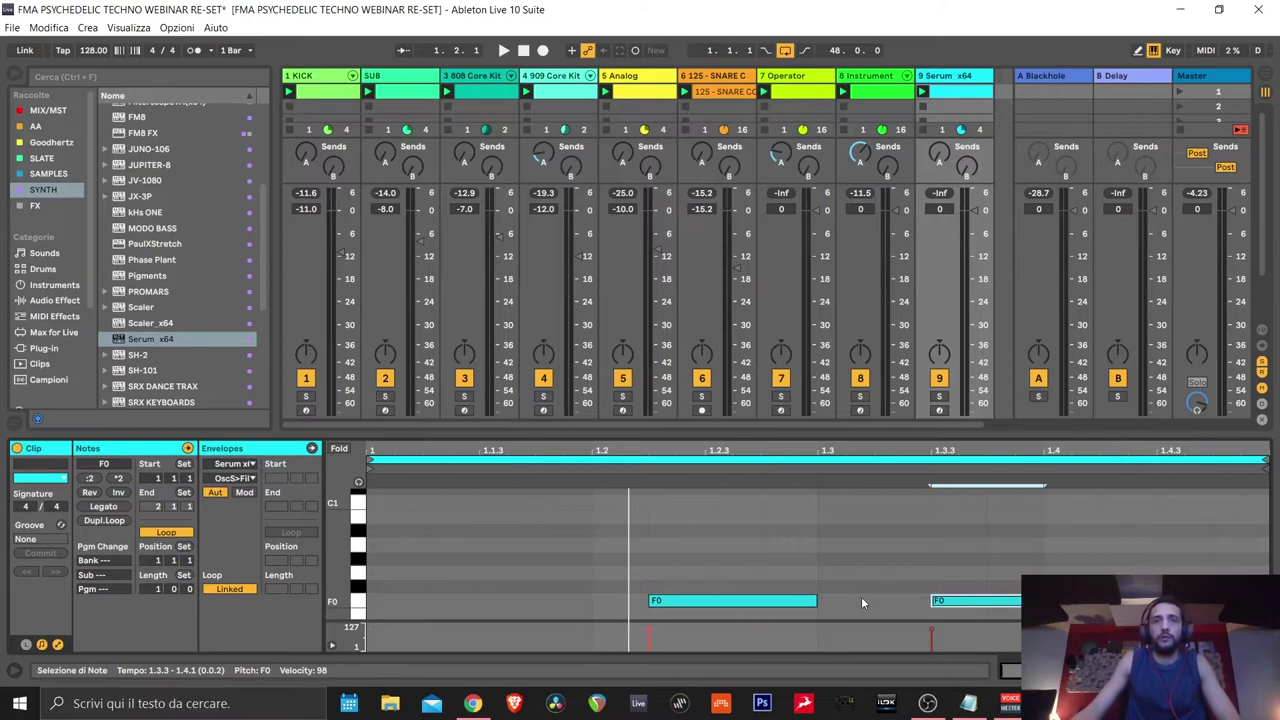
{"action": "key", "text": "space"}
{"action": "left_click_drag", "start_coordinate": [727, 560], "coordinate": [1002, 632]}
{"action": "key", "text": "shift+Tab"}
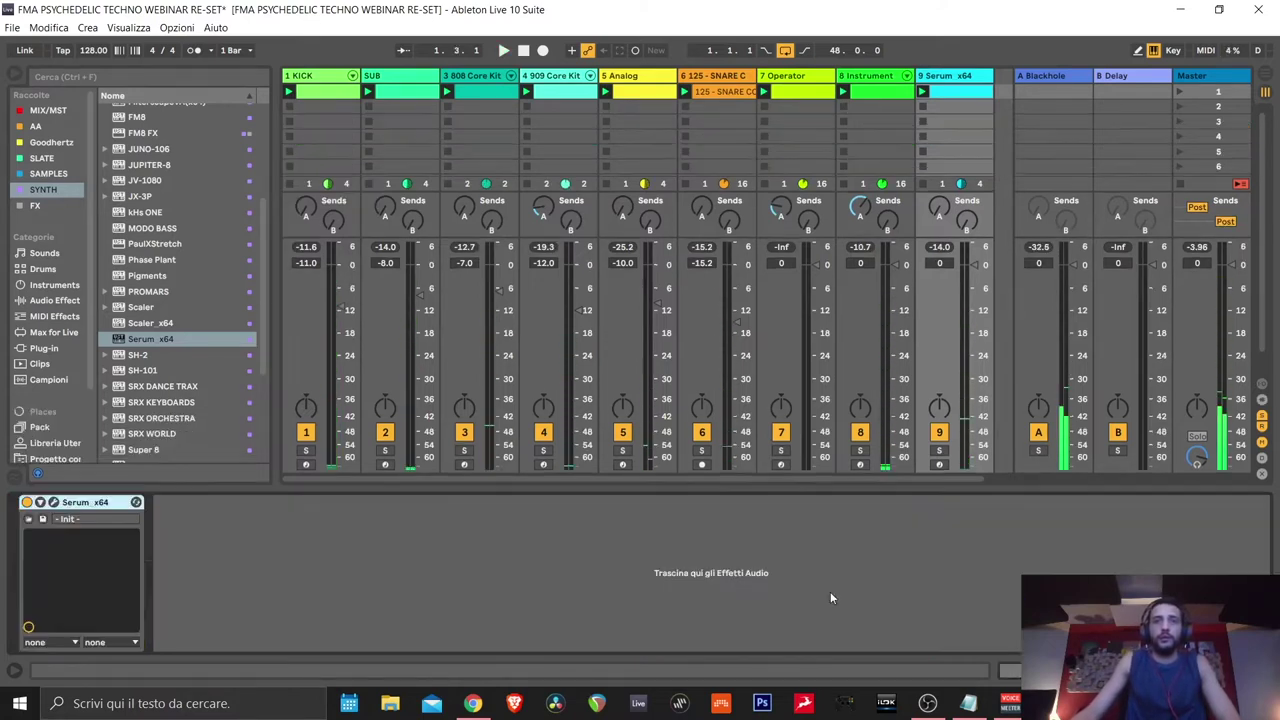
Set Serum's Env 2 to 0% sustain and 632 ms decay, routed to filter cutoff
{"action": "left_click", "coordinate": [53, 502]}
{"action": "left_click", "coordinate": [419, 366]}
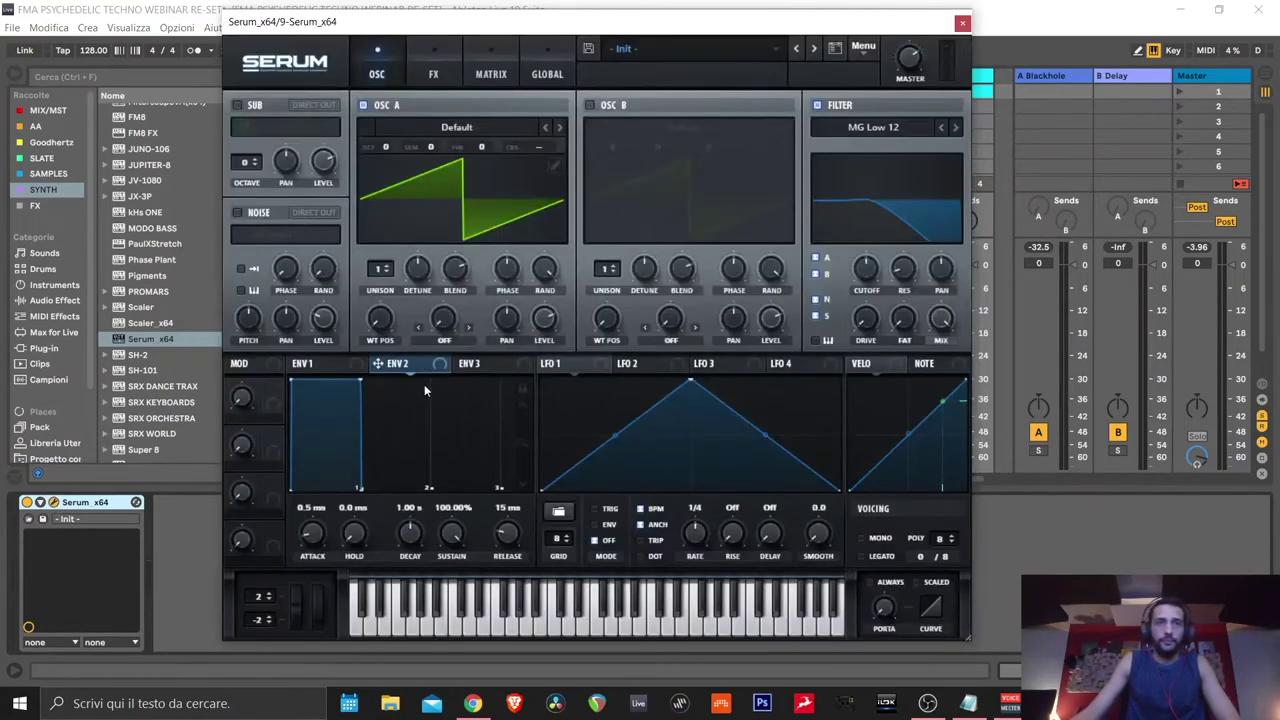
{"action": "left_click_drag", "start_coordinate": [451, 533], "coordinate": [451, 580]}
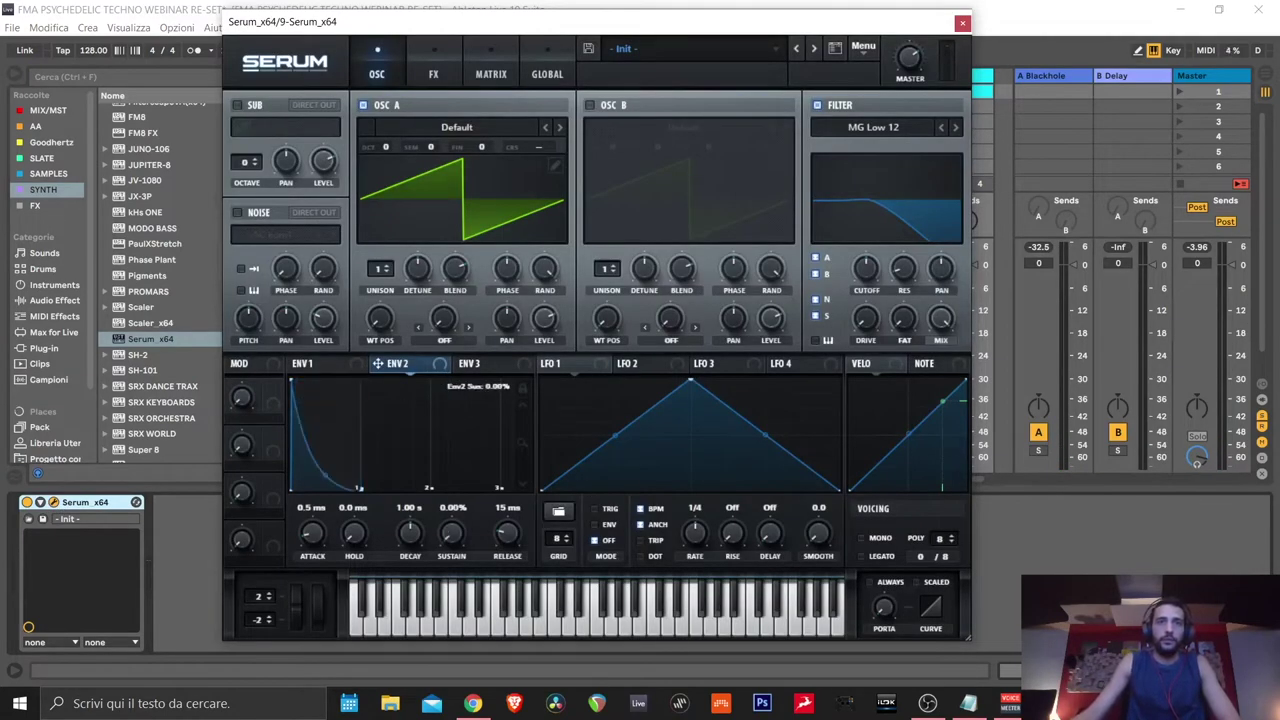
{"action": "left_click_drag", "start_coordinate": [409, 533], "coordinate": [409, 550]}
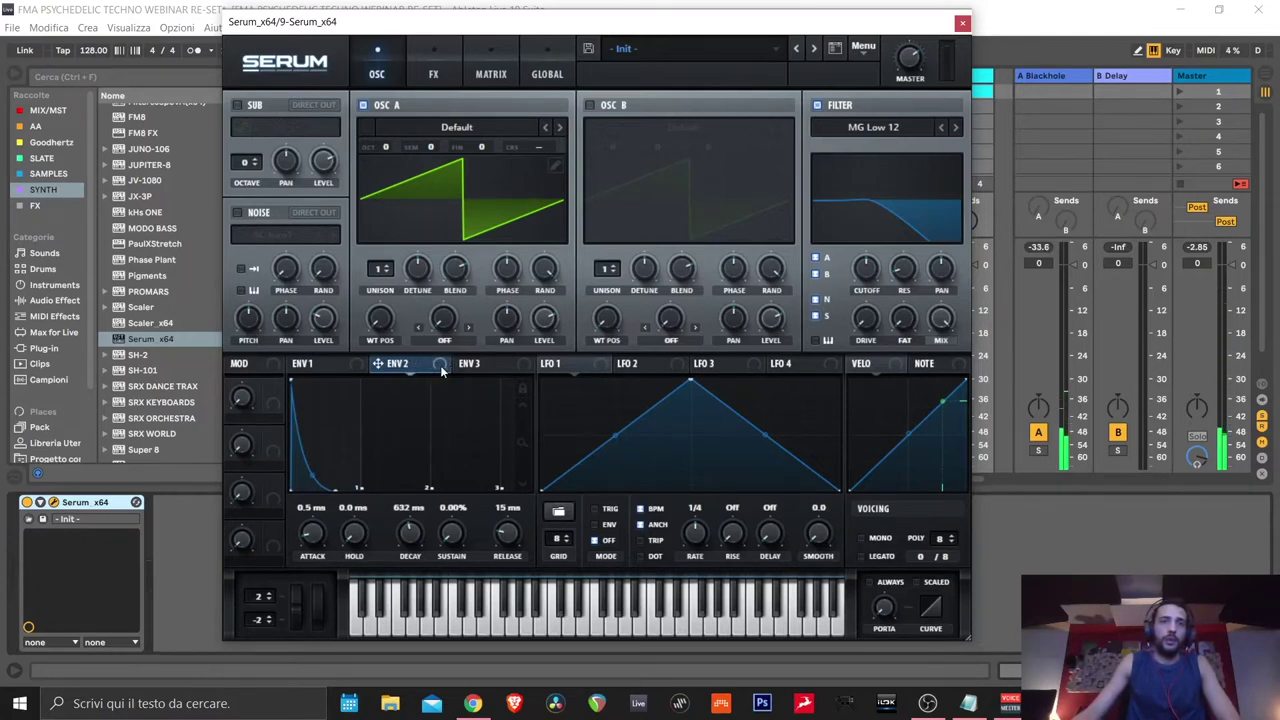
{"action": "left_click_drag", "start_coordinate": [440, 366], "coordinate": [868, 360]}
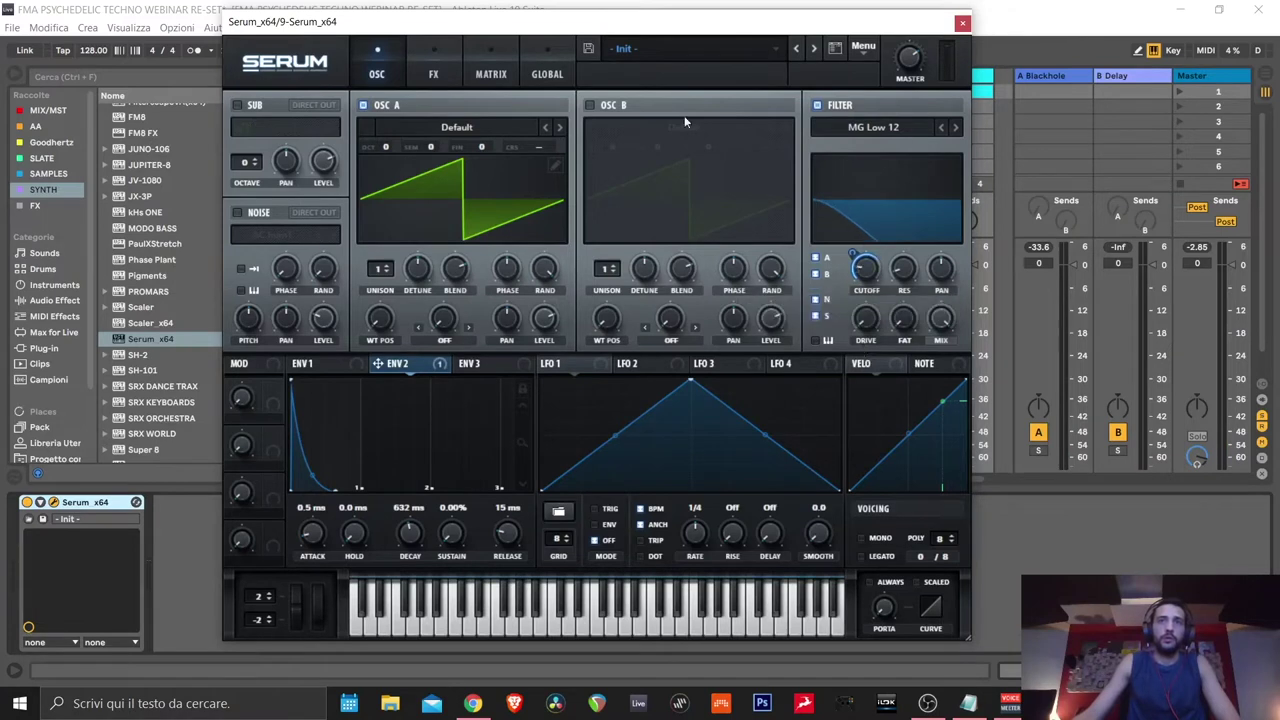
Check the Env 2 to cutoff routing in Serum's Matrix, then return to the oscillators
{"action": "left_click", "coordinate": [504, 78]}
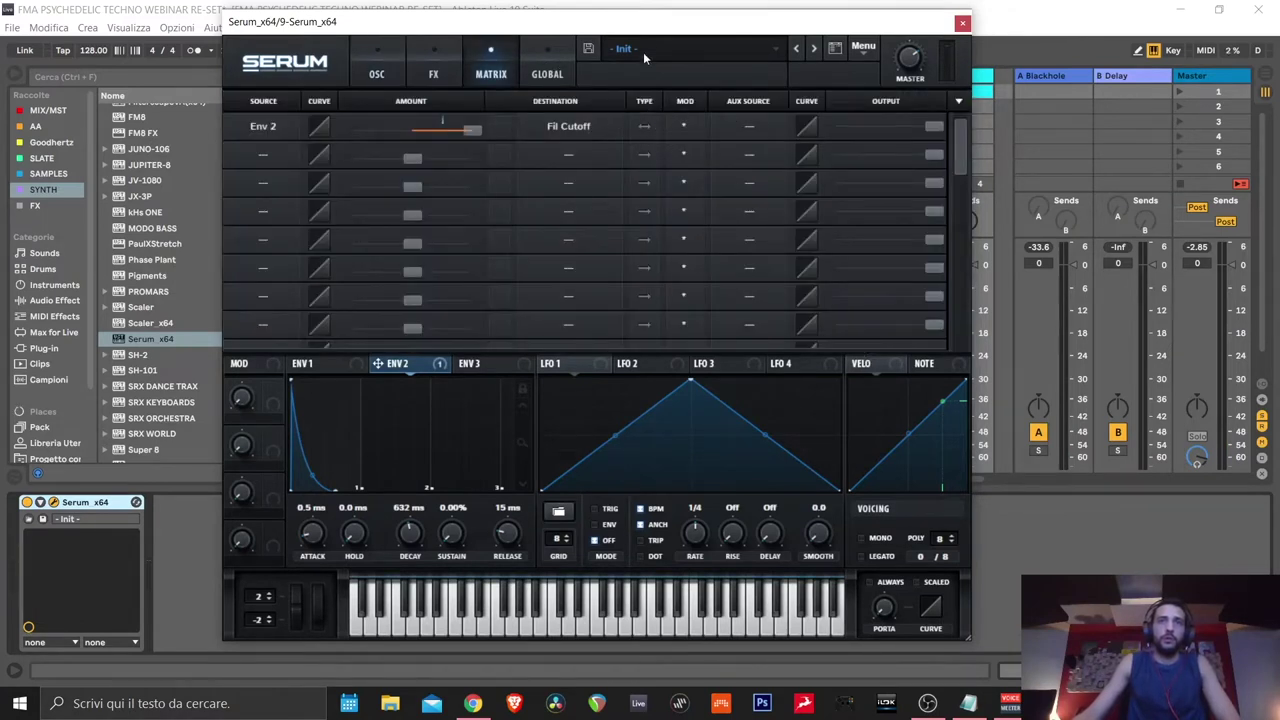
{"action": "left_click", "coordinate": [370, 75]}
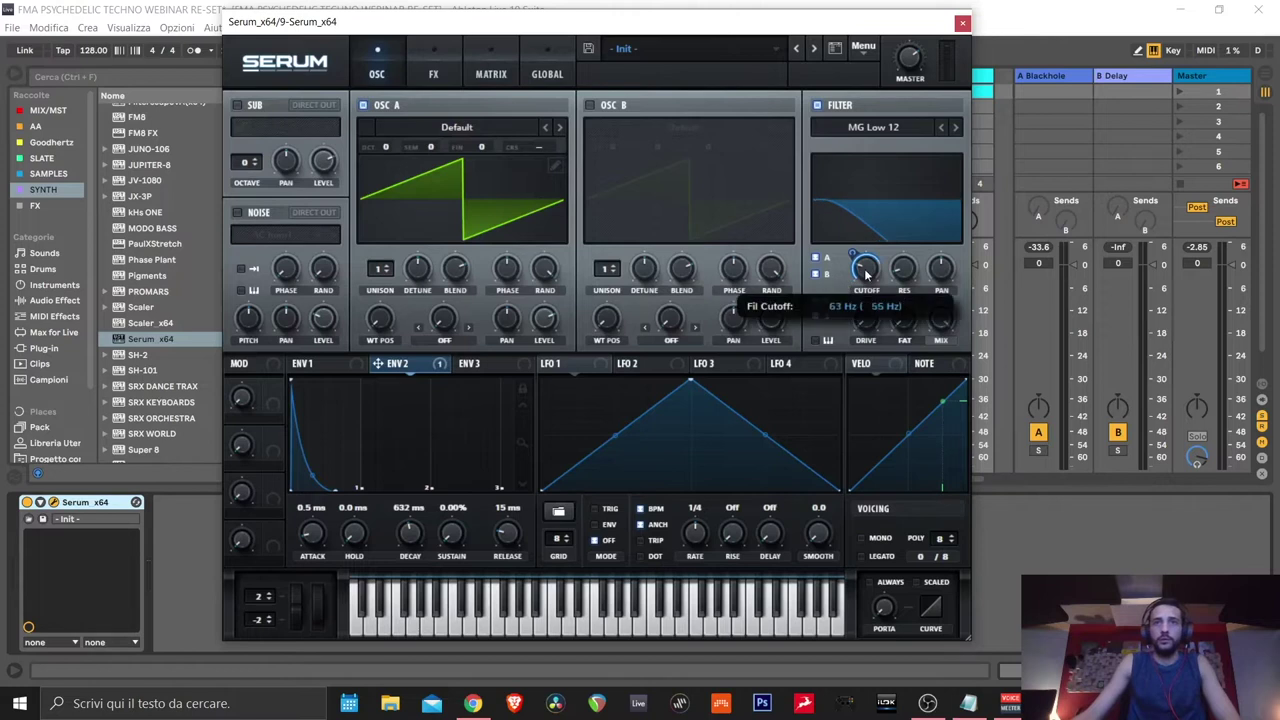
{"action": "left_click", "coordinate": [517, 82]}
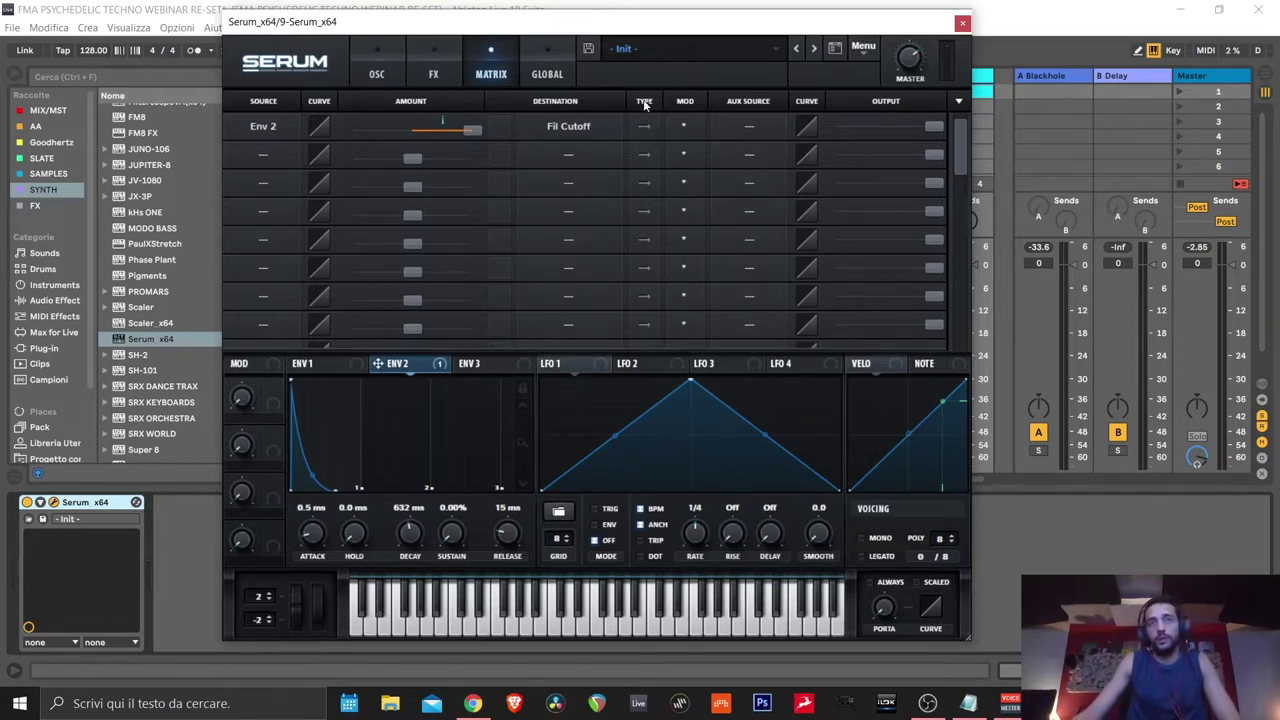
{"action": "left_click", "coordinate": [402, 78]}
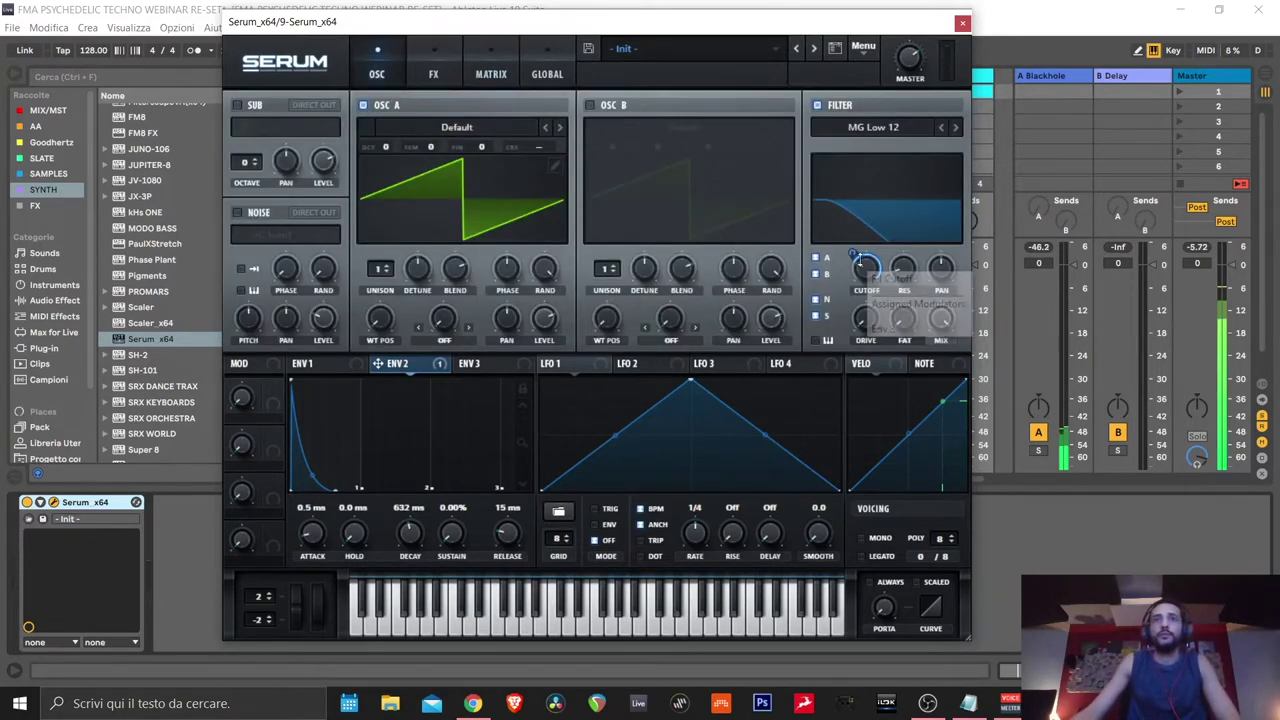
Replace the clip's old notes with new short F0 notes across the first bar
{"action": "key", "text": "ctrl+alt+p"}
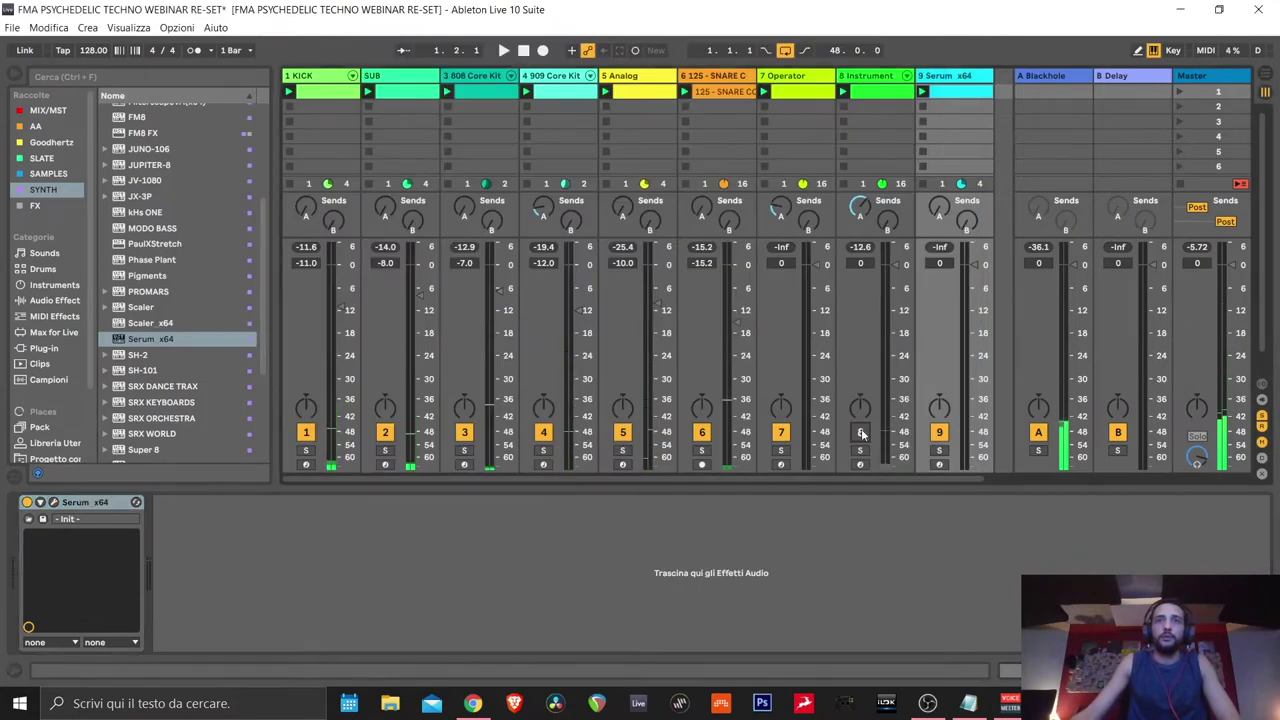
{"action": "left_click", "coordinate": [945, 92]}
{"action": "key", "text": "space"}
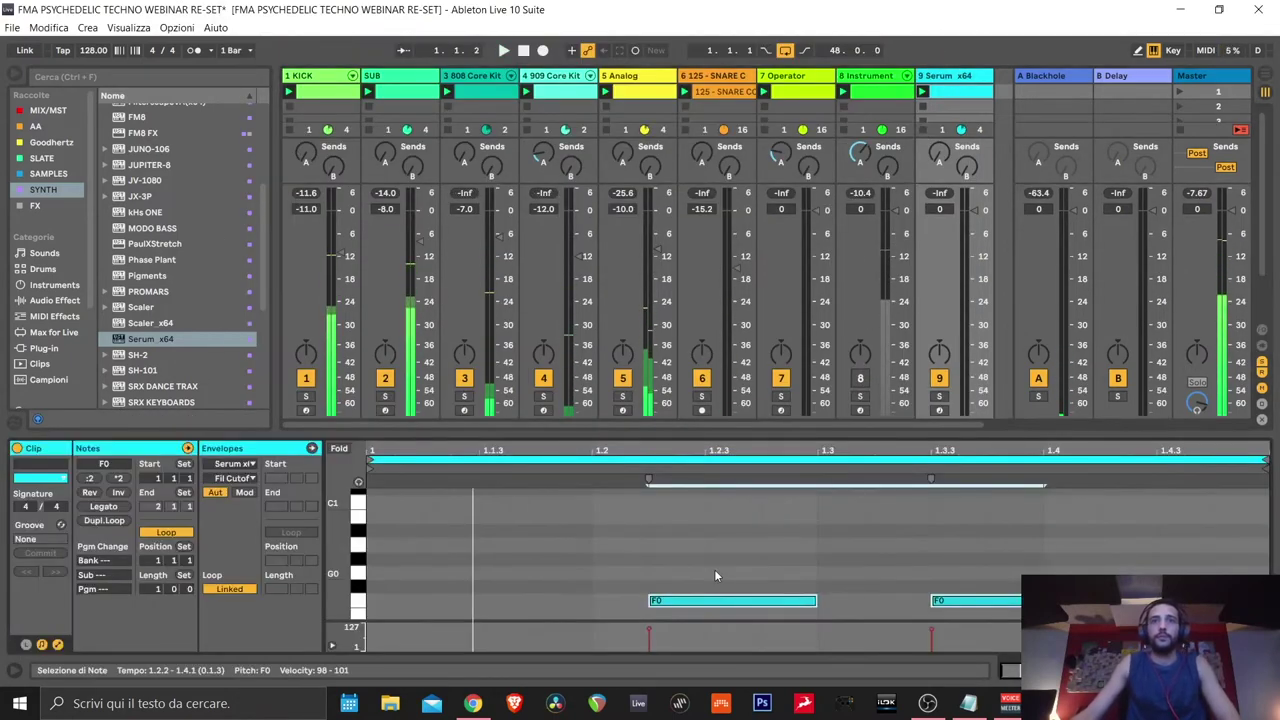
{"action": "key", "text": "Delete"}
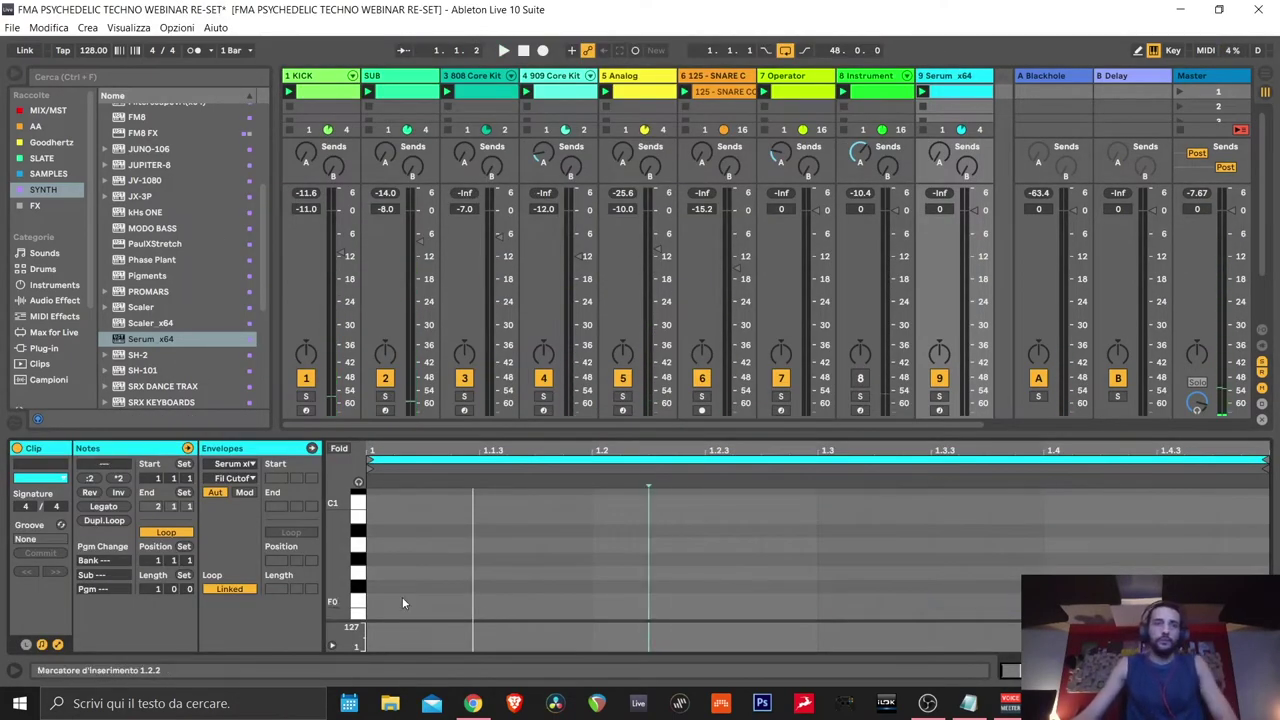
{"action": "mouse_move", "coordinate": [402, 597]}
{"action": "left_mouse_down"}
{"action": "mouse_move", "coordinate": [590, 600]}
{"action": "mouse_move", "coordinate": [534, 600]}
{"action": "left_mouse_up"}
{"action": "key", "text": "space"}
{"action": "left_click_drag", "start_coordinate": [651, 600], "coordinate": [816, 600]}
{"action": "left_click_drag", "start_coordinate": [700, 600], "coordinate": [772, 608]}
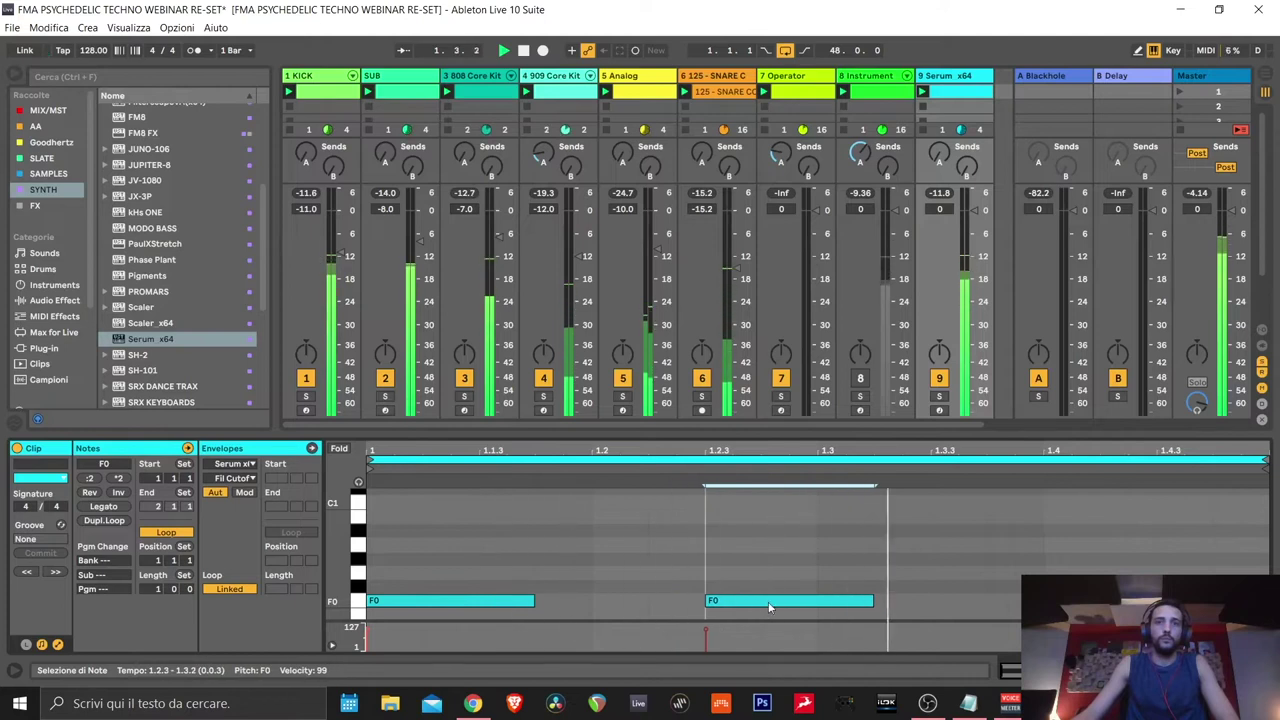
{"action": "left_click_drag", "start_coordinate": [1004, 600], "coordinate": [1160, 600]}
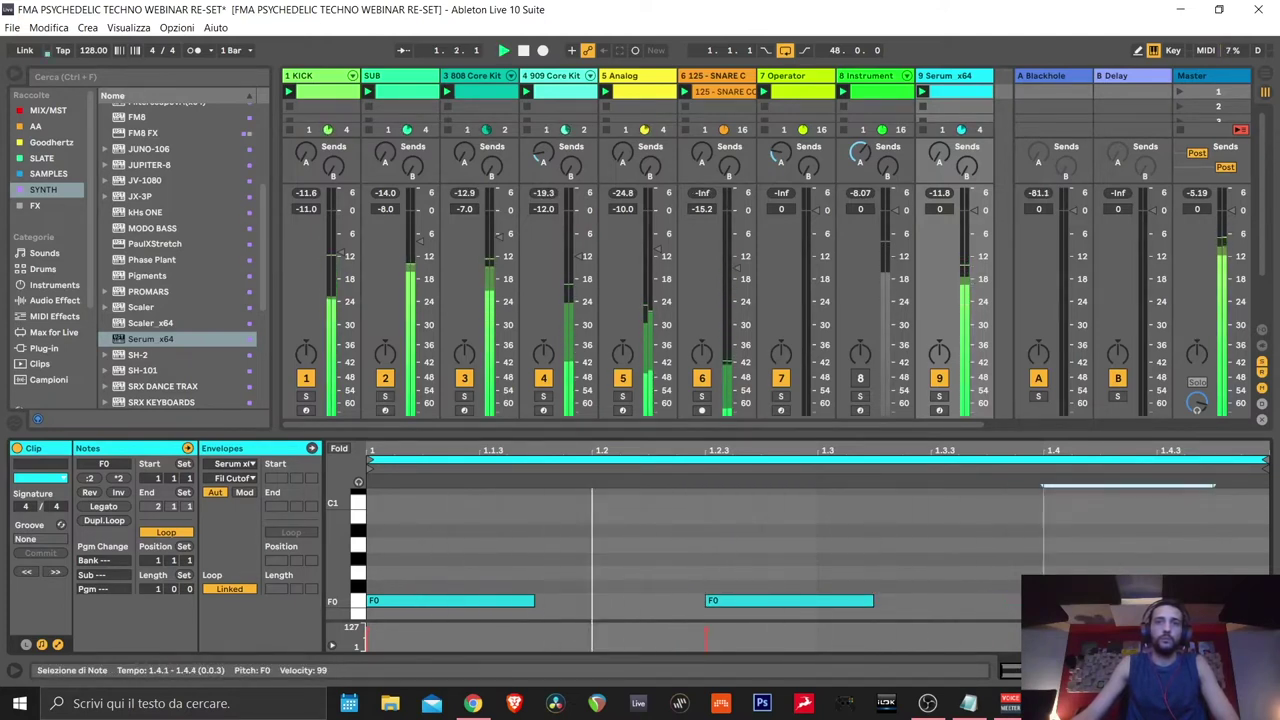
{"action": "key", "text": "Right"}
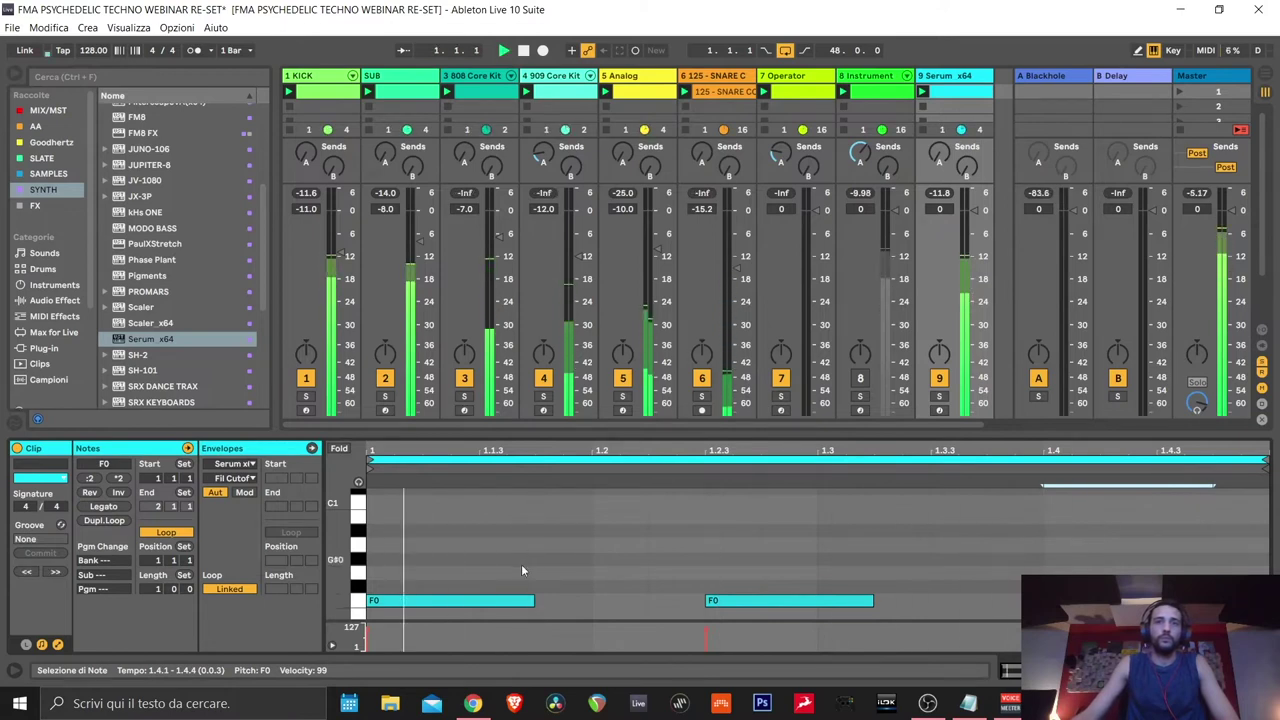
Extend the loop to two bars and add three-sixteenth F0 notes in bar 2
{"action": "left_click_drag", "start_coordinate": [157, 588], "coordinate": [157, 560]}
{"action": "double_click", "coordinate": [614, 600]}
{"action": "left_click_drag", "start_coordinate": [670, 600], "coordinate": [646, 600]}
{"action": "key", "text": "Right"}
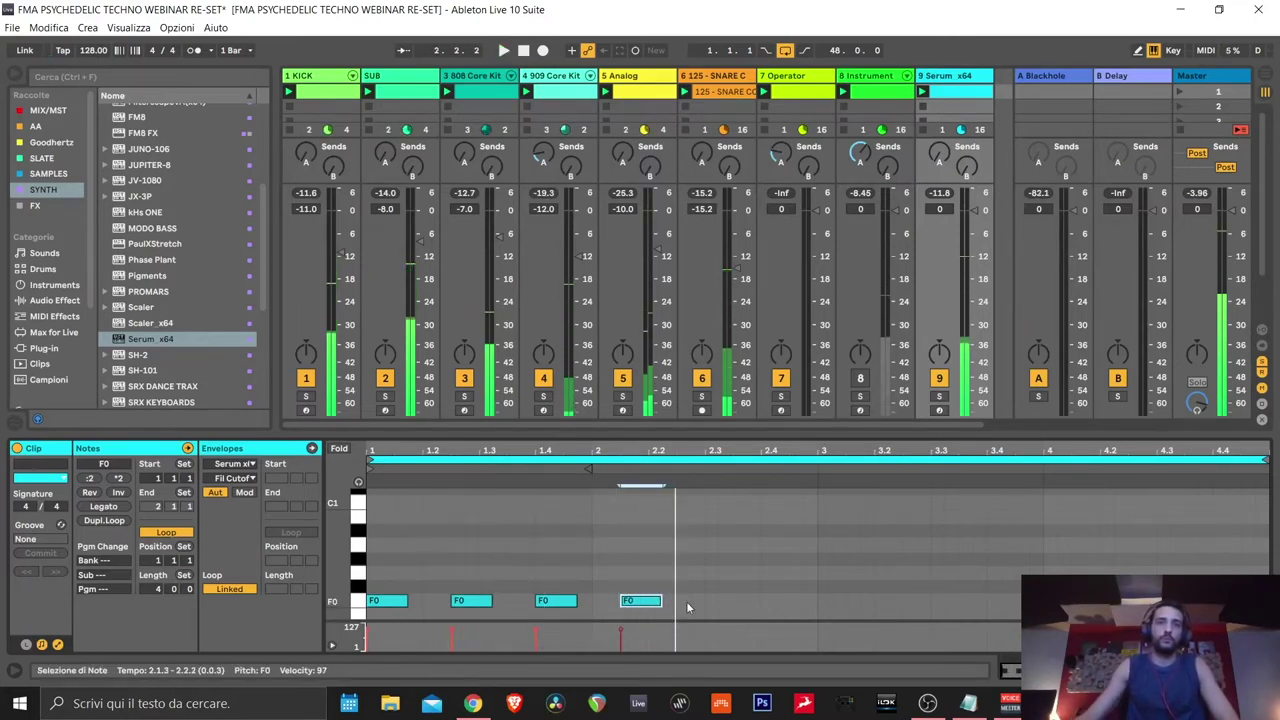
{"action": "double_click", "coordinate": [698, 600]}
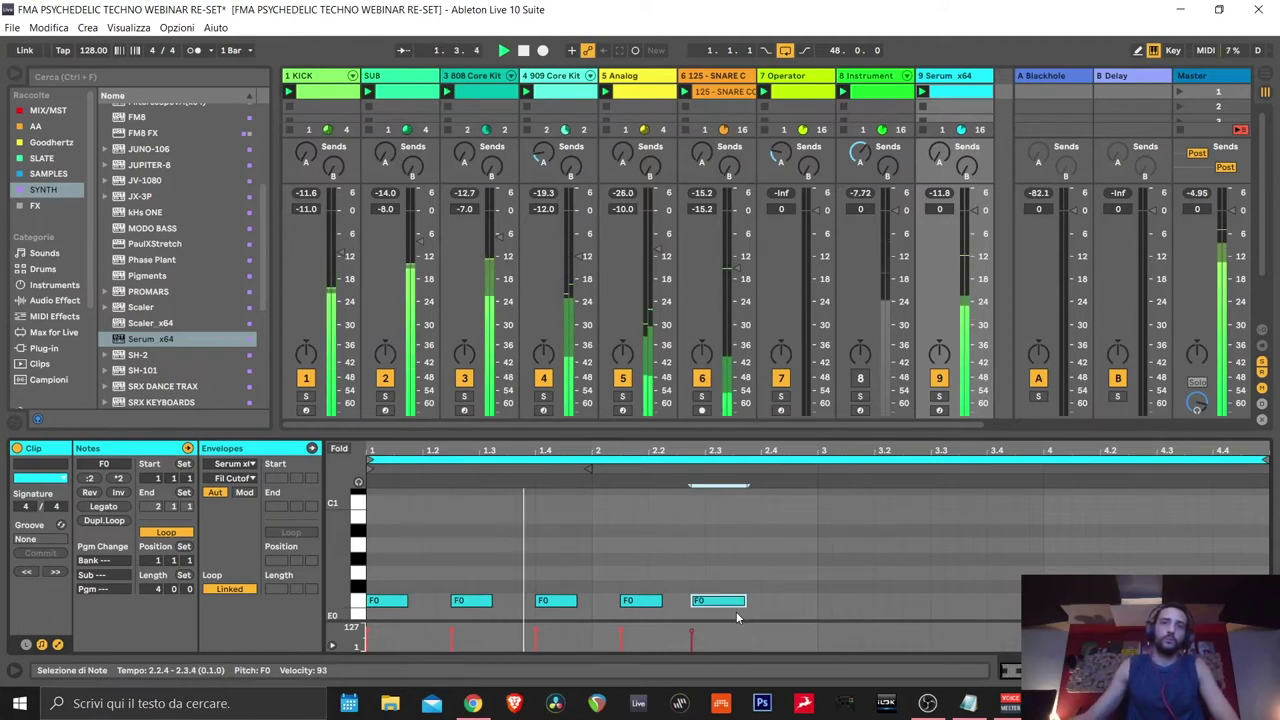
{"action": "left_click_drag", "start_coordinate": [745, 600], "coordinate": [733, 600]}
{"action": "double_click", "coordinate": [767, 600]}
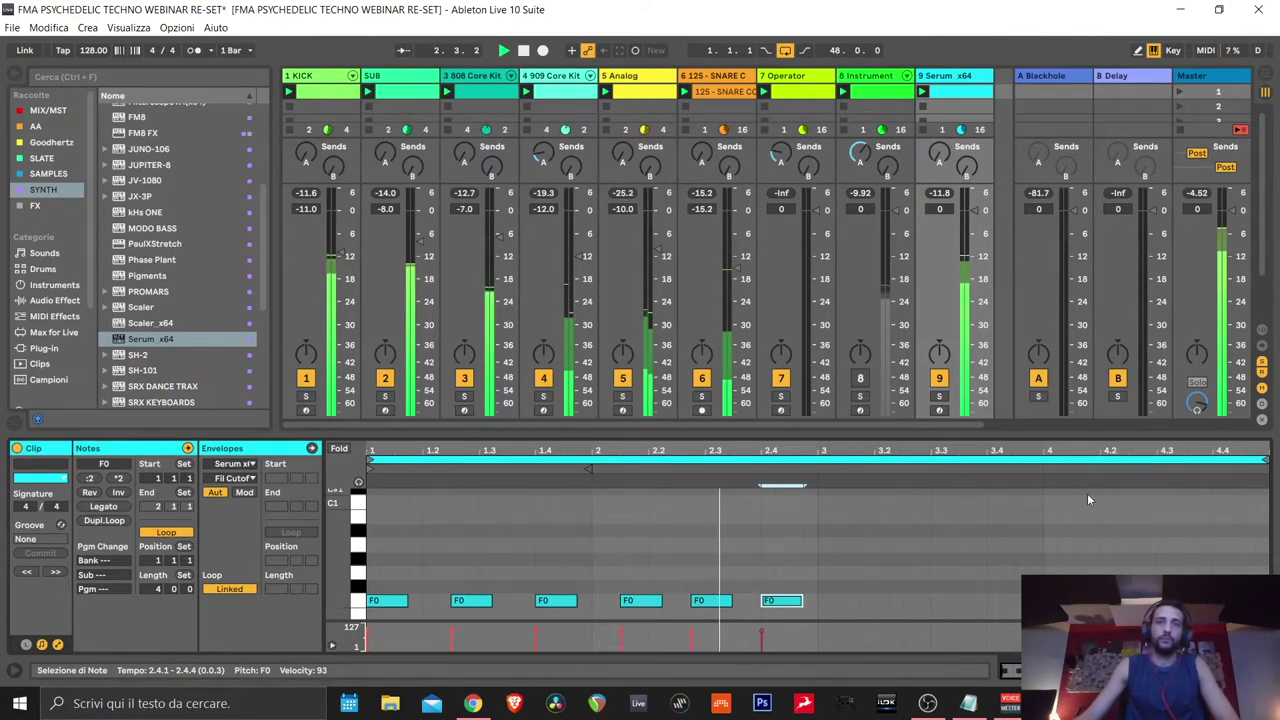
{"action": "left_click", "coordinate": [725, 600]}
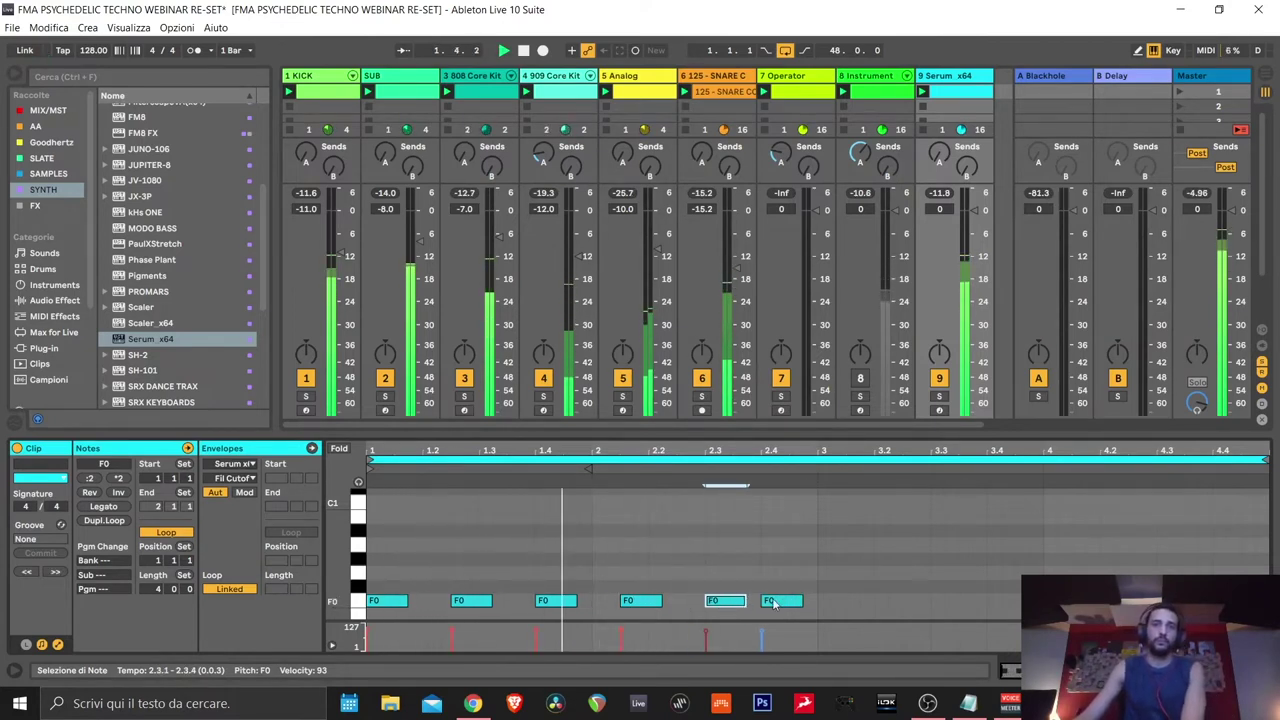
{"action": "left_click_drag", "start_coordinate": [772, 601], "coordinate": [780, 603]}
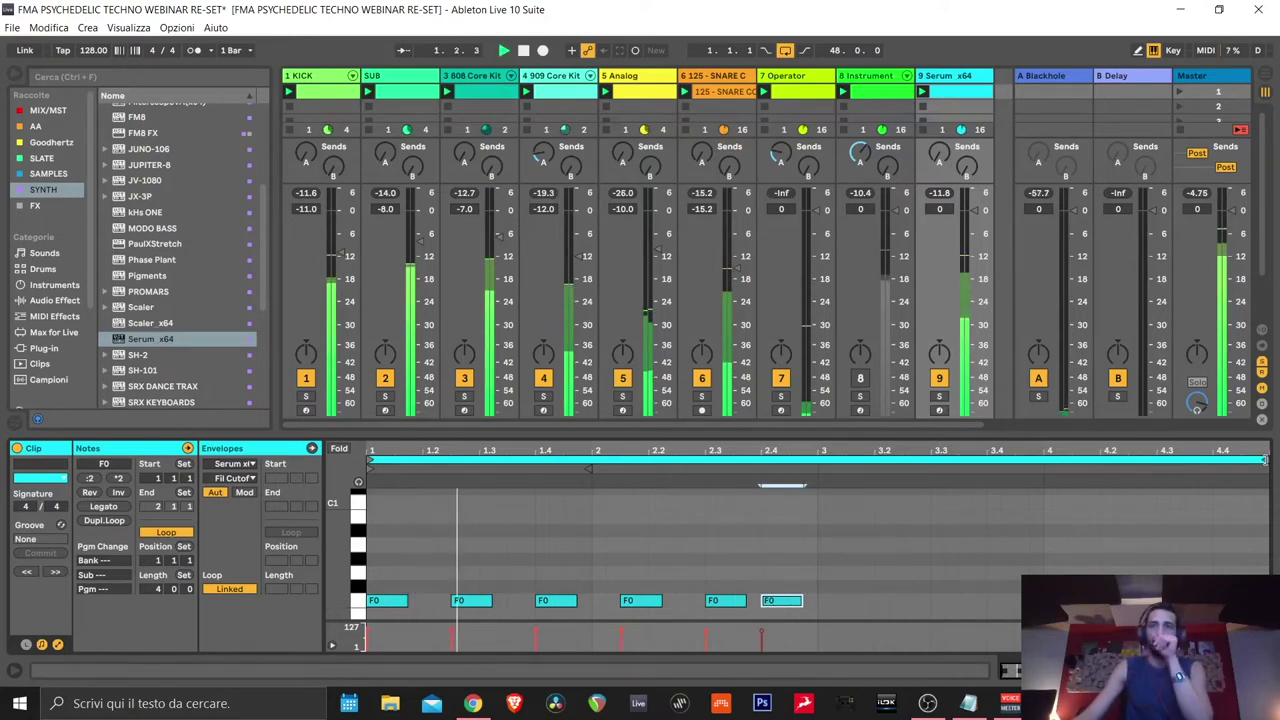
{"action": "left_click_drag", "start_coordinate": [1263, 478], "coordinate": [818, 480]}
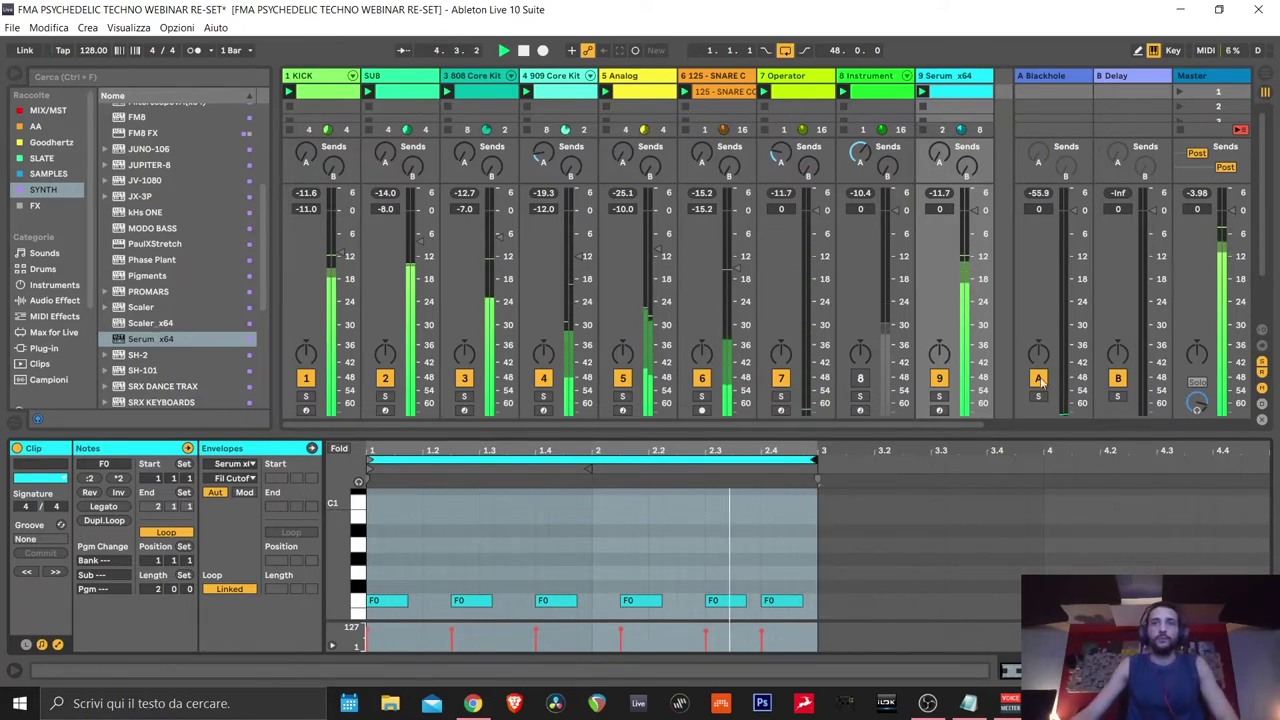
Solo and unsolo the Serum track, then reopen the Serum editor
{"action": "left_click", "coordinate": [939, 396]}
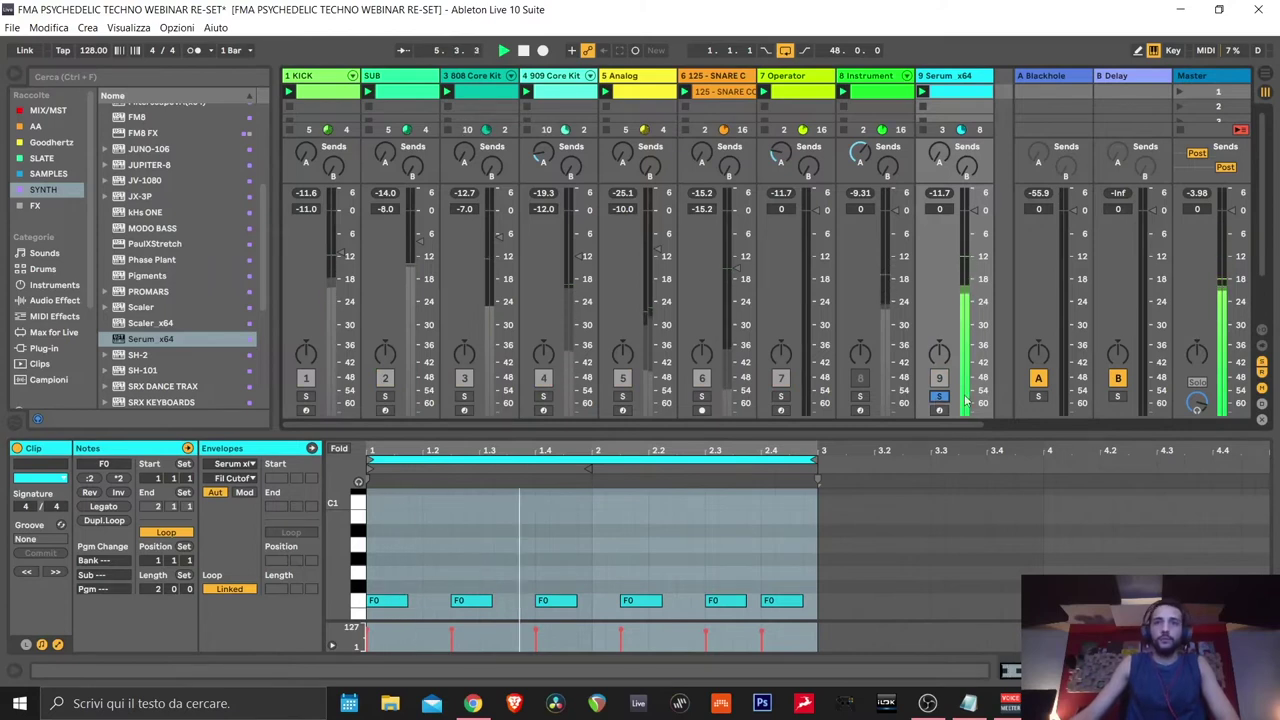
{"action": "left_click", "coordinate": [939, 396]}
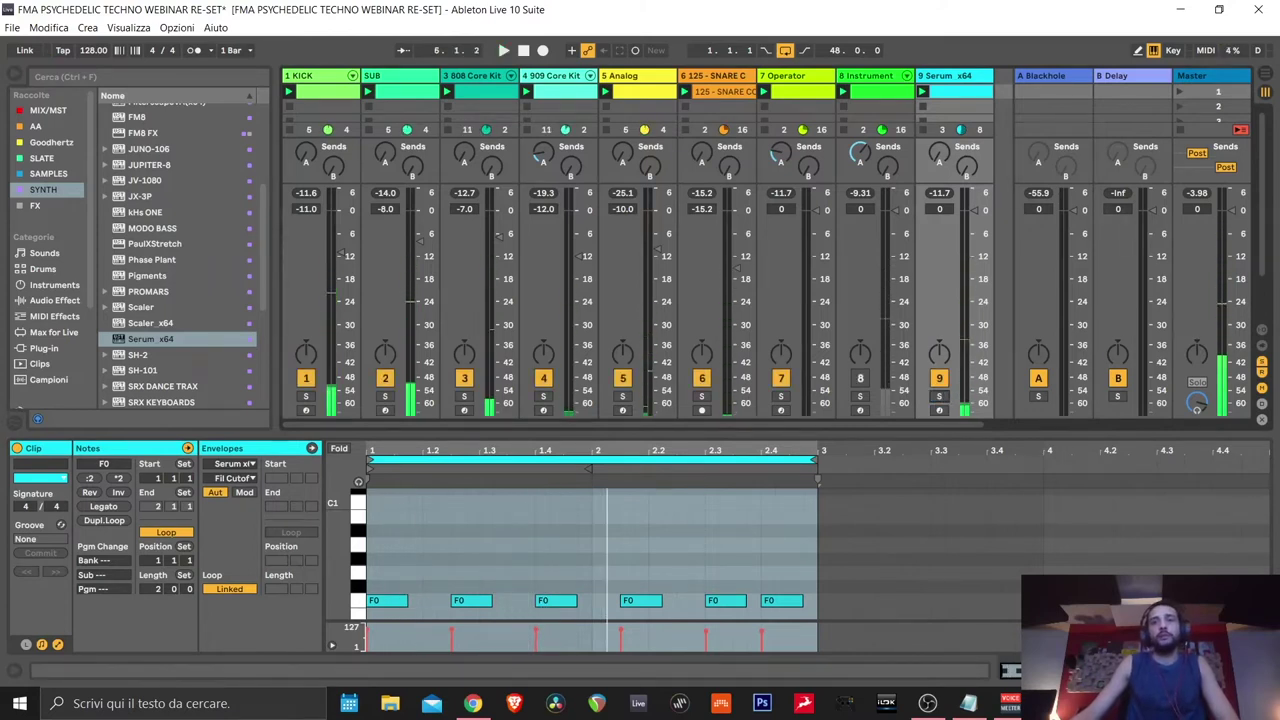
{"action": "key", "text": "shift+Tab"}
{"action": "left_click", "coordinate": [54, 502]}
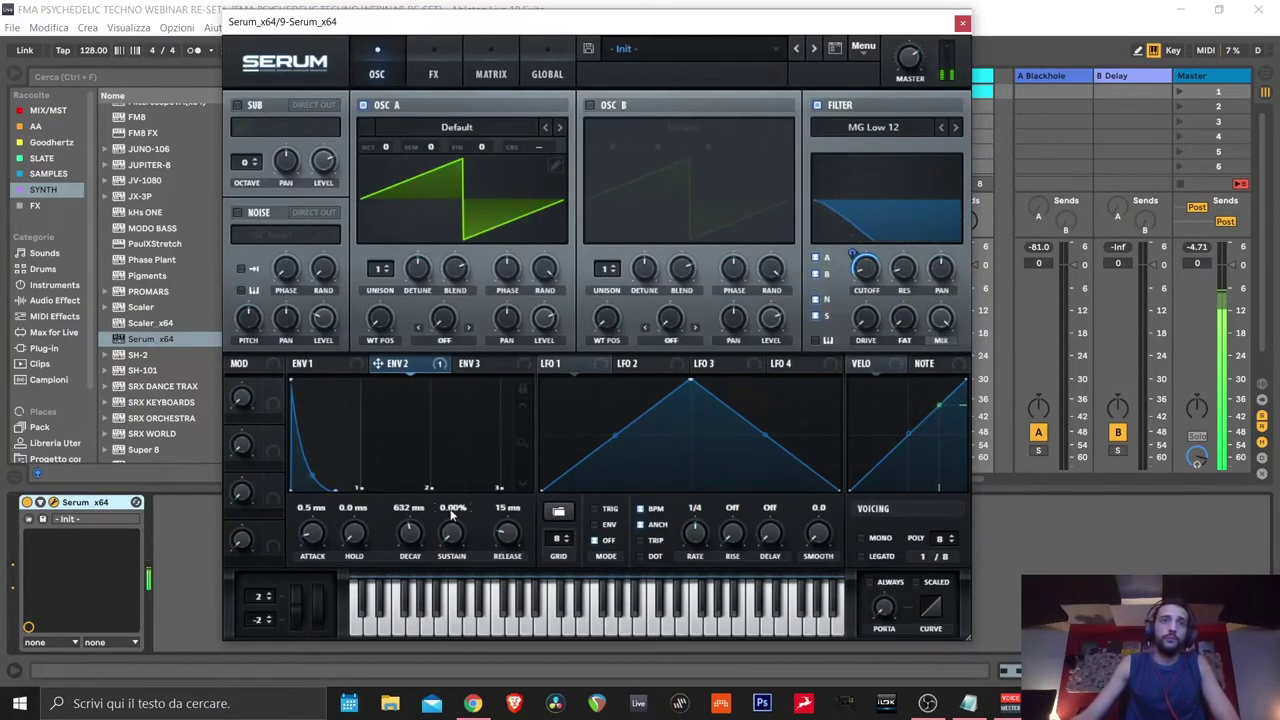
Raise Env 2 decay to about 875 ms and move through the Matrix to the FX page
{"action": "mouse_move", "coordinate": [409, 533]}
{"action": "left_mouse_down"}
{"action": "mouse_move", "coordinate": [408, 513]}
{"action": "mouse_move", "coordinate": [409, 527]}
{"action": "left_mouse_up"}
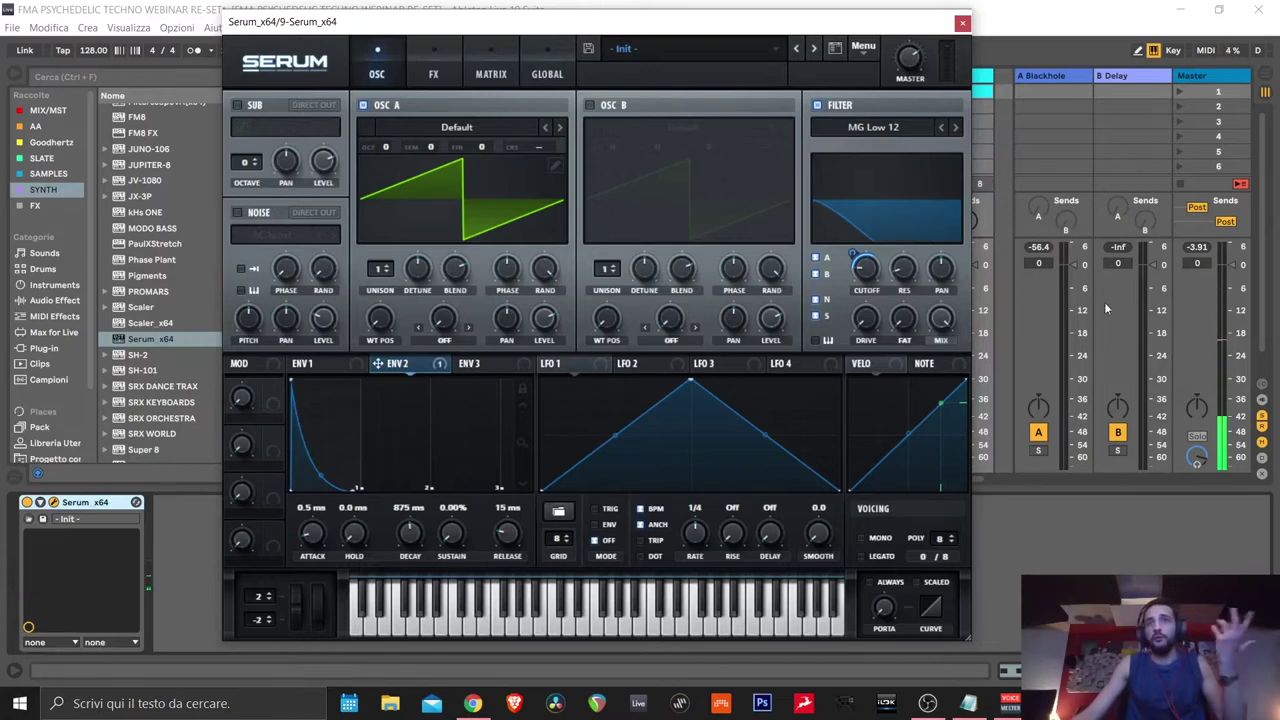
{"action": "left_click", "coordinate": [489, 74]}
{"action": "left_click", "coordinate": [432, 73]}
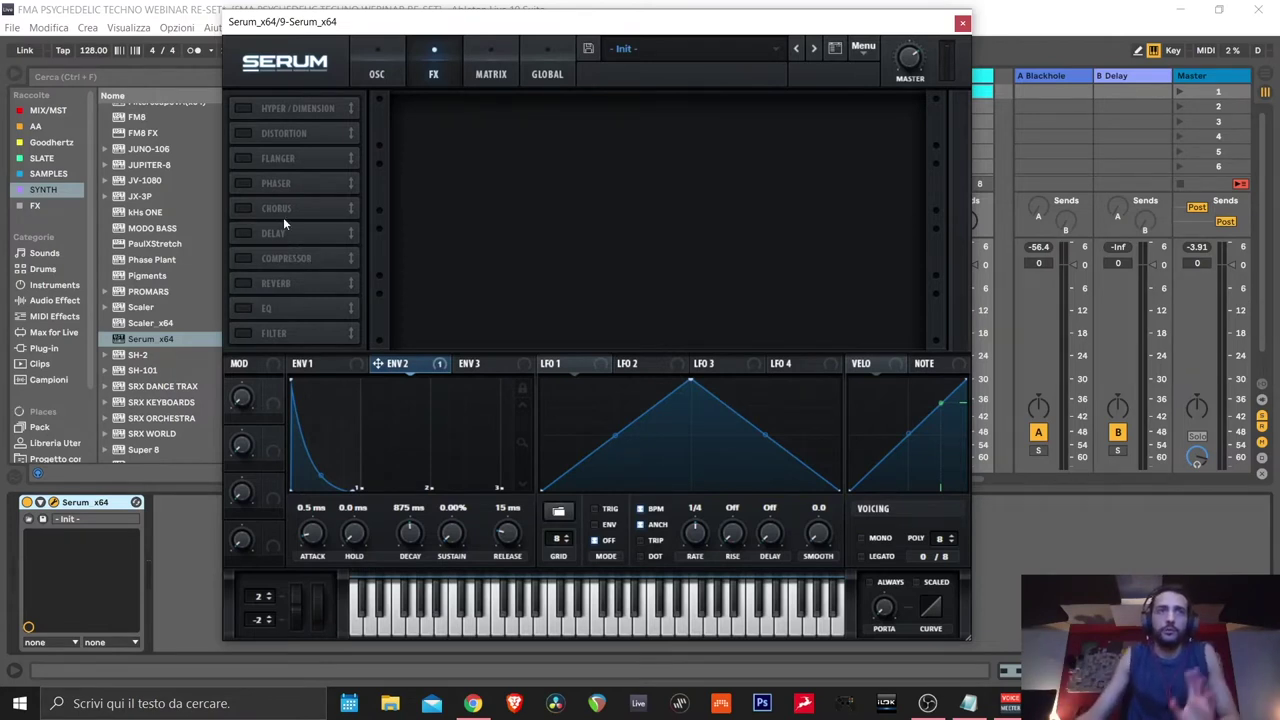
Enable Chorus and Reverb with the reverb mix at about 20%, then return to the OSC page
{"action": "left_click", "coordinate": [243, 208]}
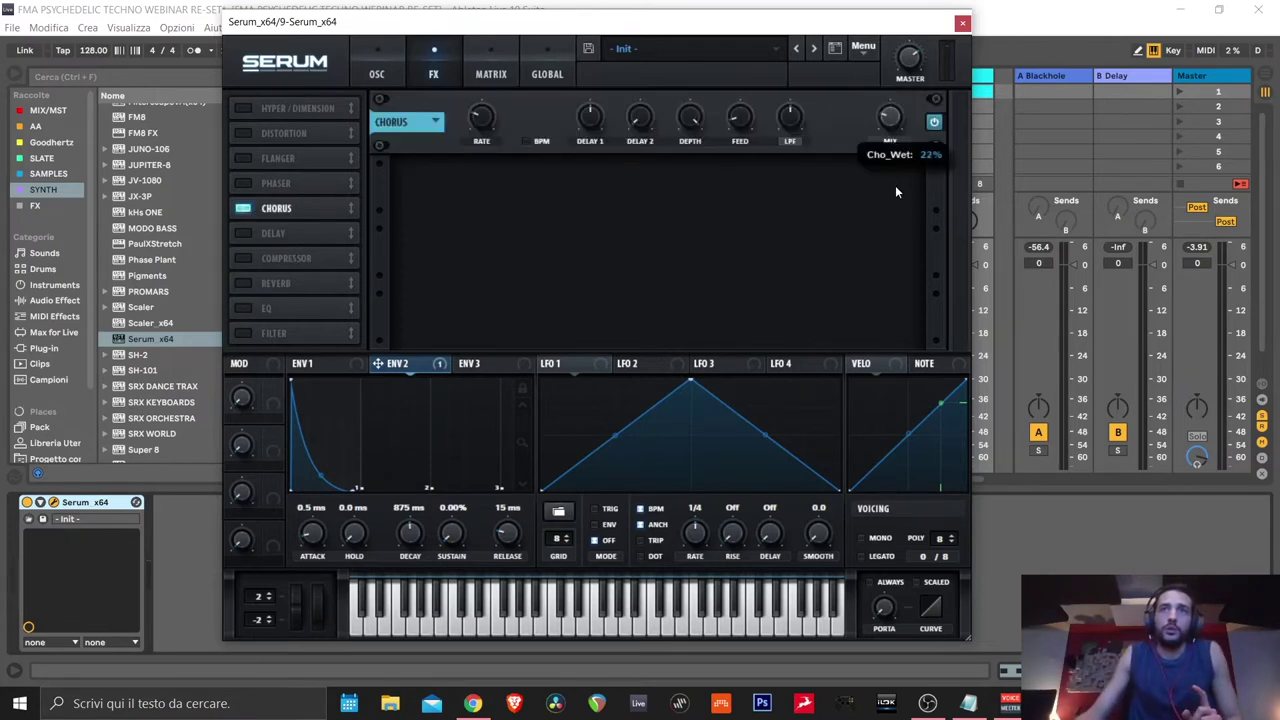
{"action": "left_click", "coordinate": [243, 283]}
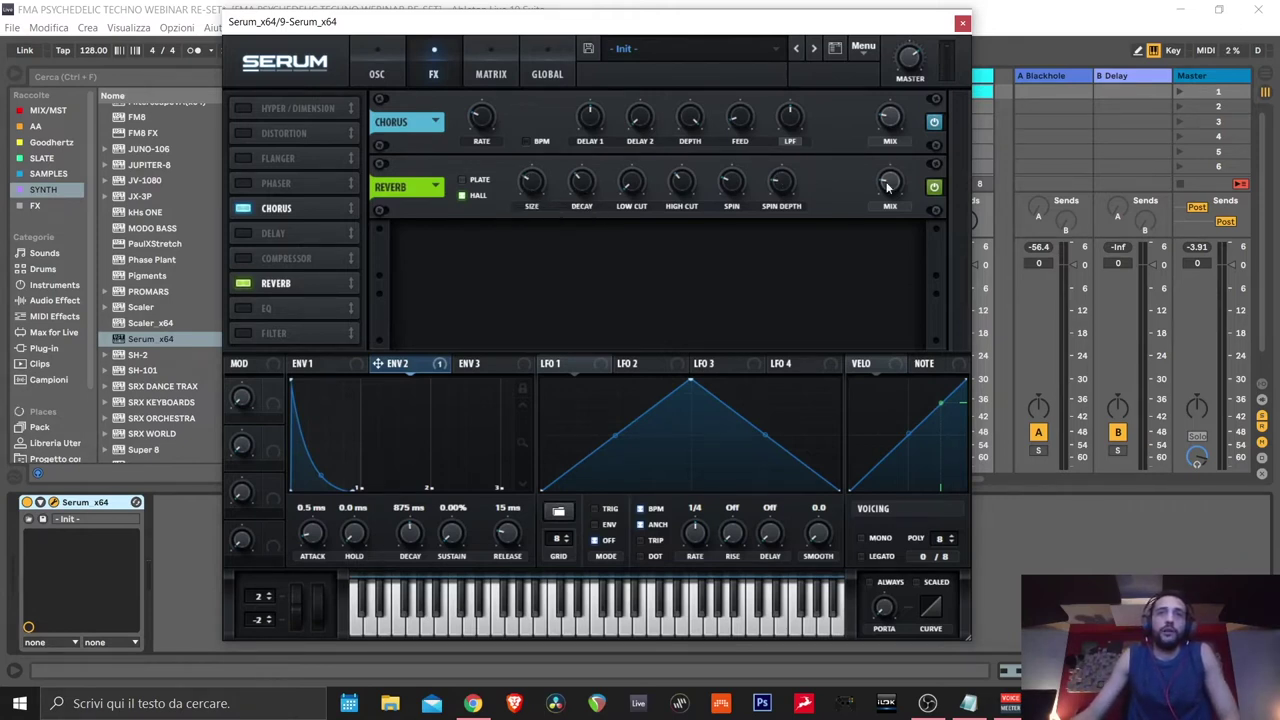
{"action": "left_click_drag", "start_coordinate": [894, 190], "coordinate": [897, 175]}
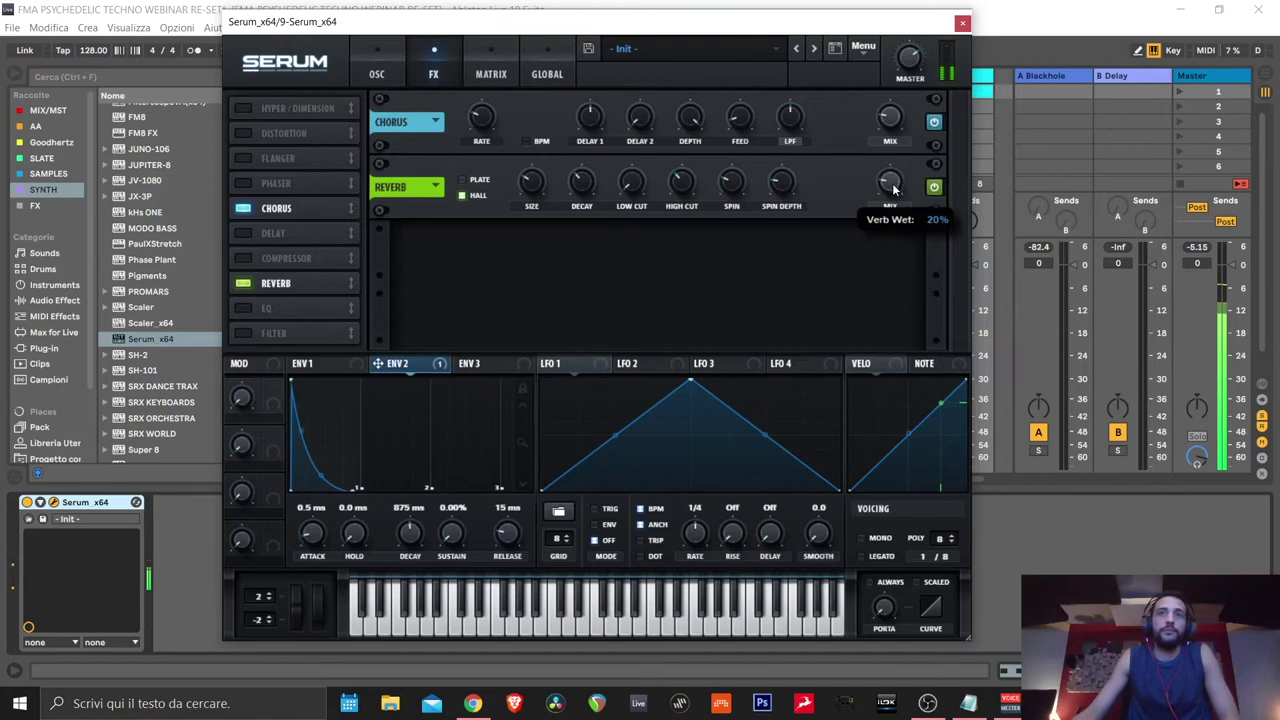
{"action": "left_click", "coordinate": [377, 68]}
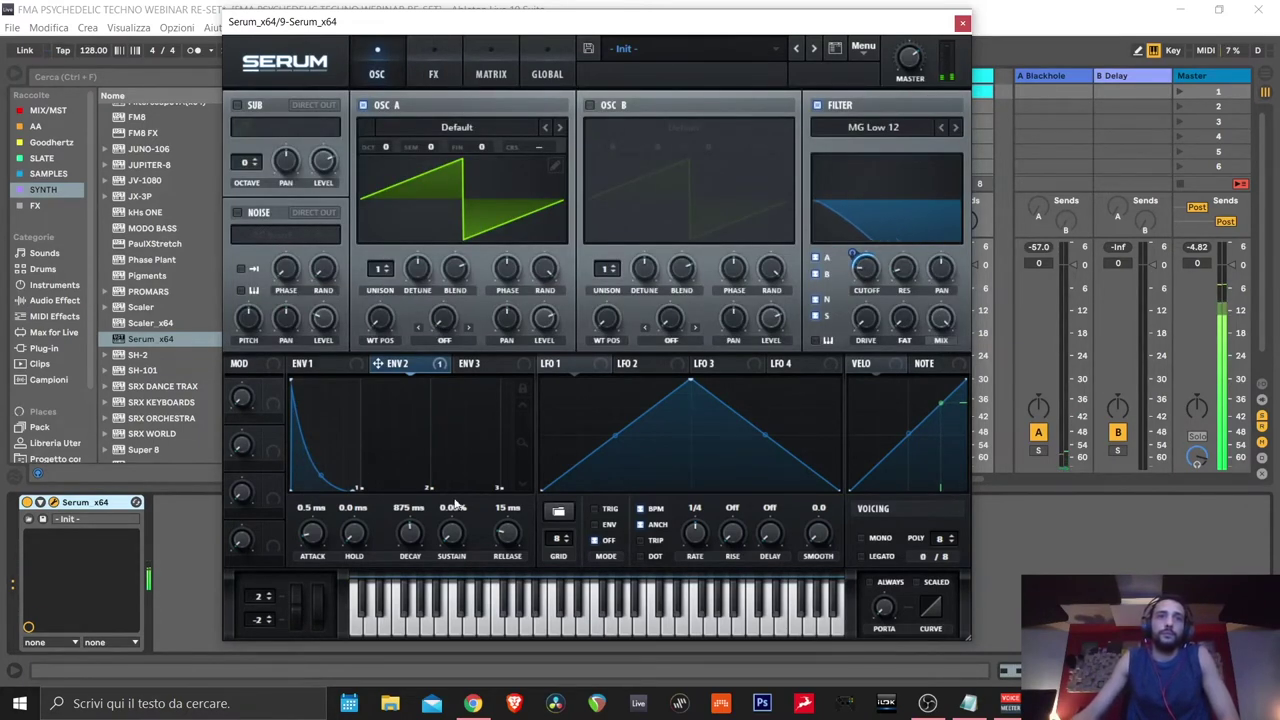
Adjust Env 2 decay and review Serum's Matrix and FX pages
{"action": "mouse_move", "coordinate": [410, 532]}
{"action": "left_mouse_down"}
{"action": "mouse_move", "coordinate": [418, 513]}
{"action": "mouse_move", "coordinate": [410, 539]}
{"action": "left_mouse_up"}
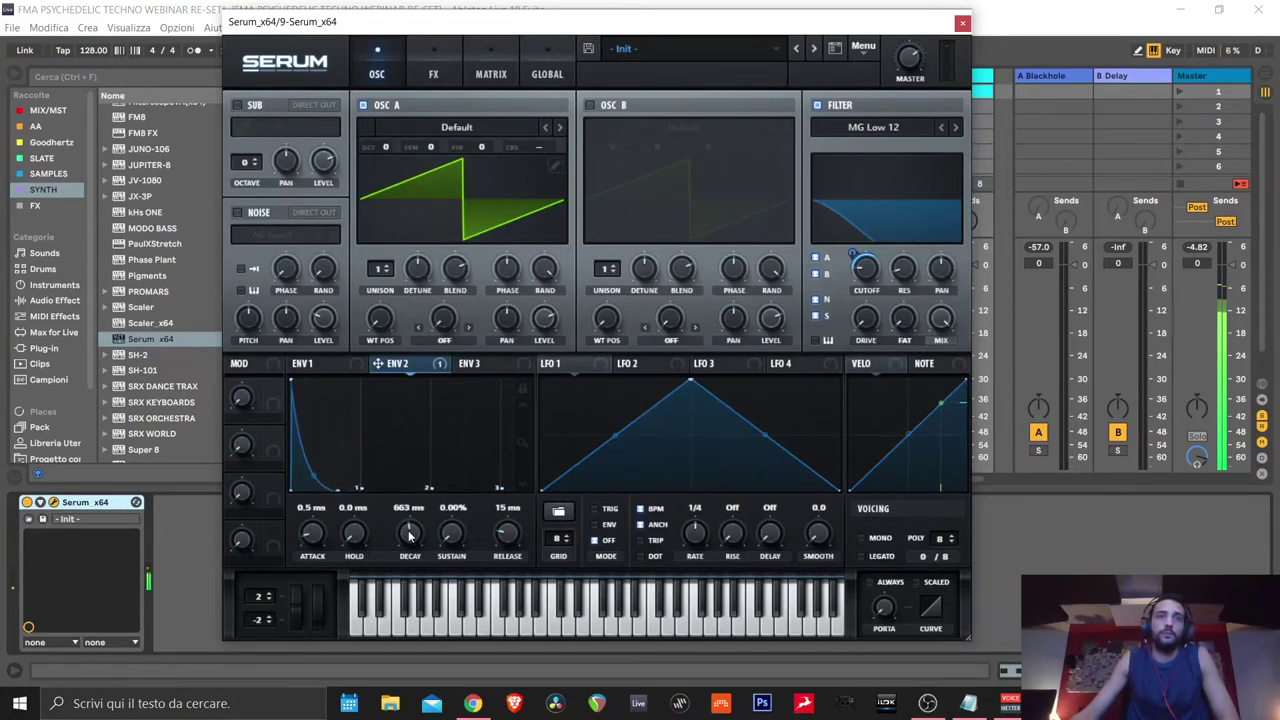
{"action": "left_click", "coordinate": [489, 74]}
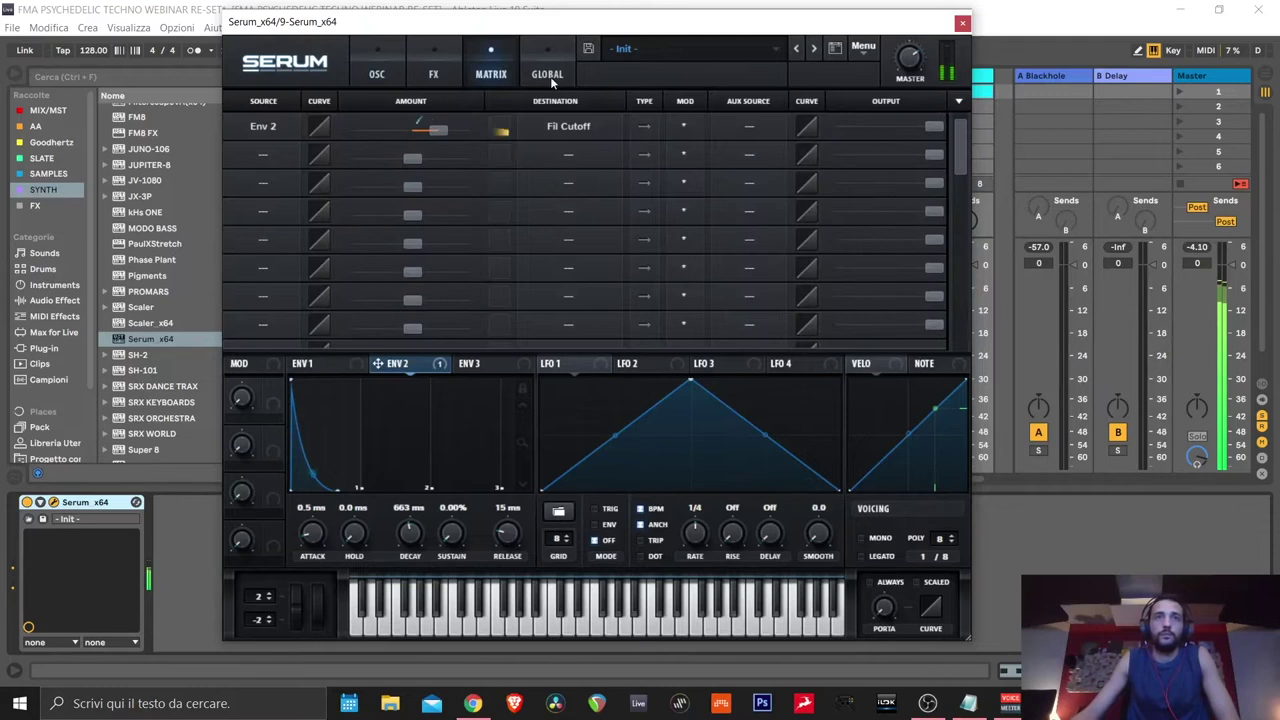
{"action": "left_click", "coordinate": [433, 74]}
{"action": "mouse_move", "coordinate": [886, 190]}
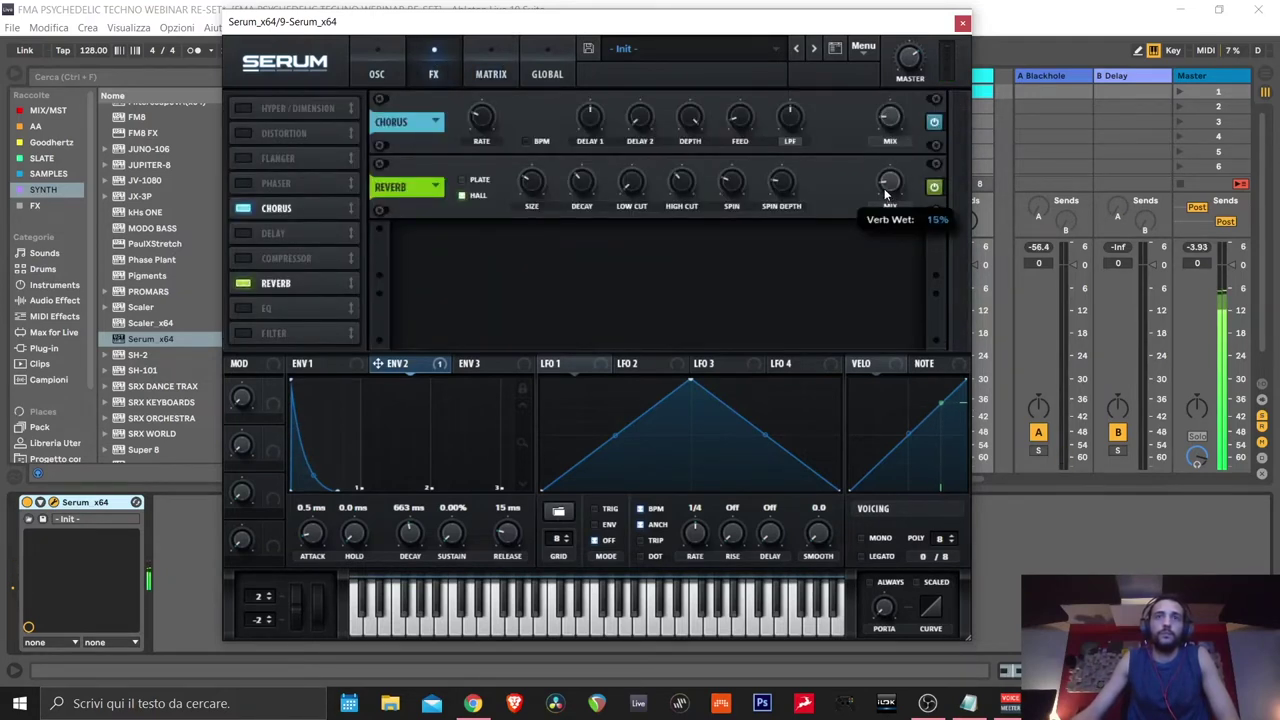
{"action": "left_click", "coordinate": [376, 74]}
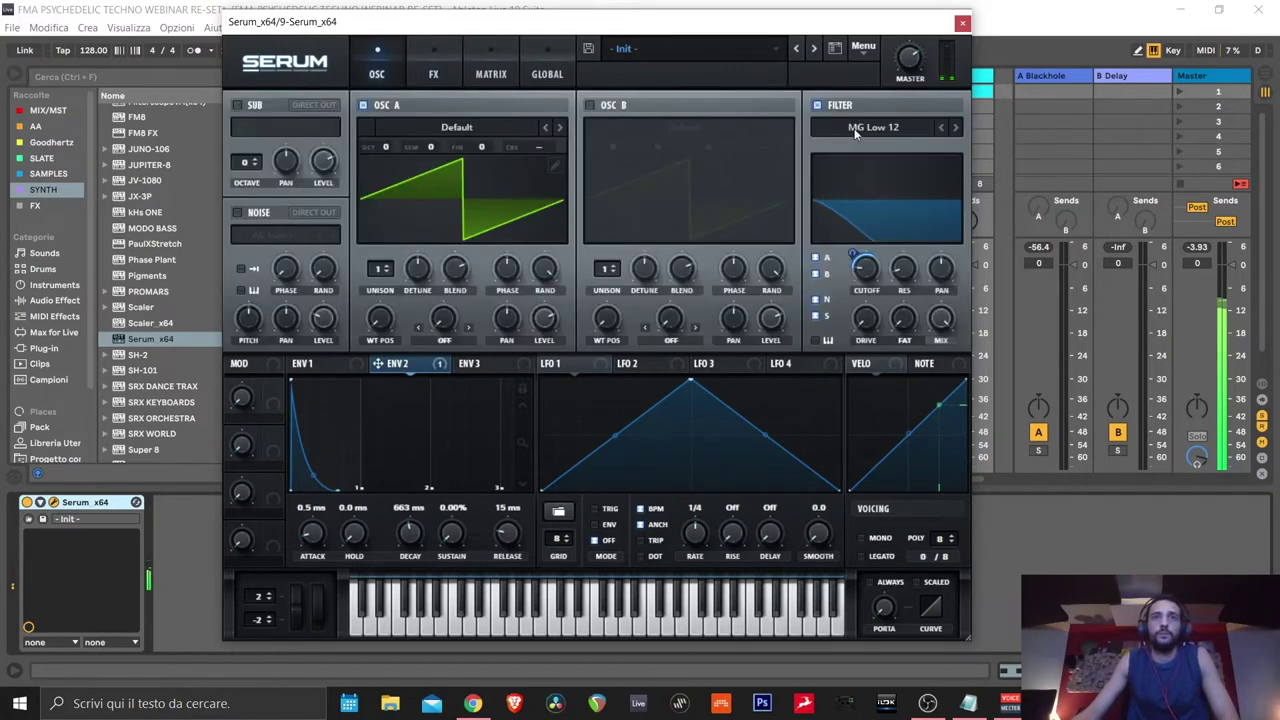
Shorten Env 2 decay again and lower the reverb mix to 11%
{"action": "mouse_move", "coordinate": [864, 270]}
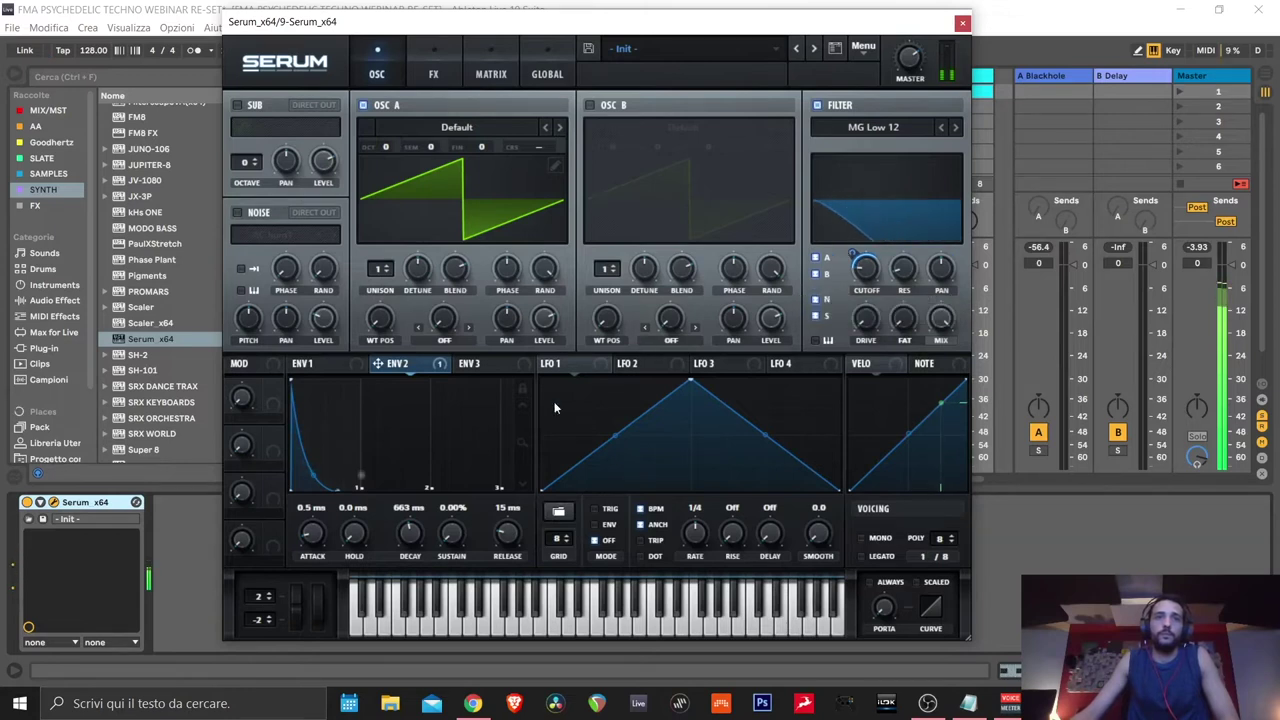
{"action": "left_click_drag", "start_coordinate": [410, 532], "coordinate": [411, 541]}
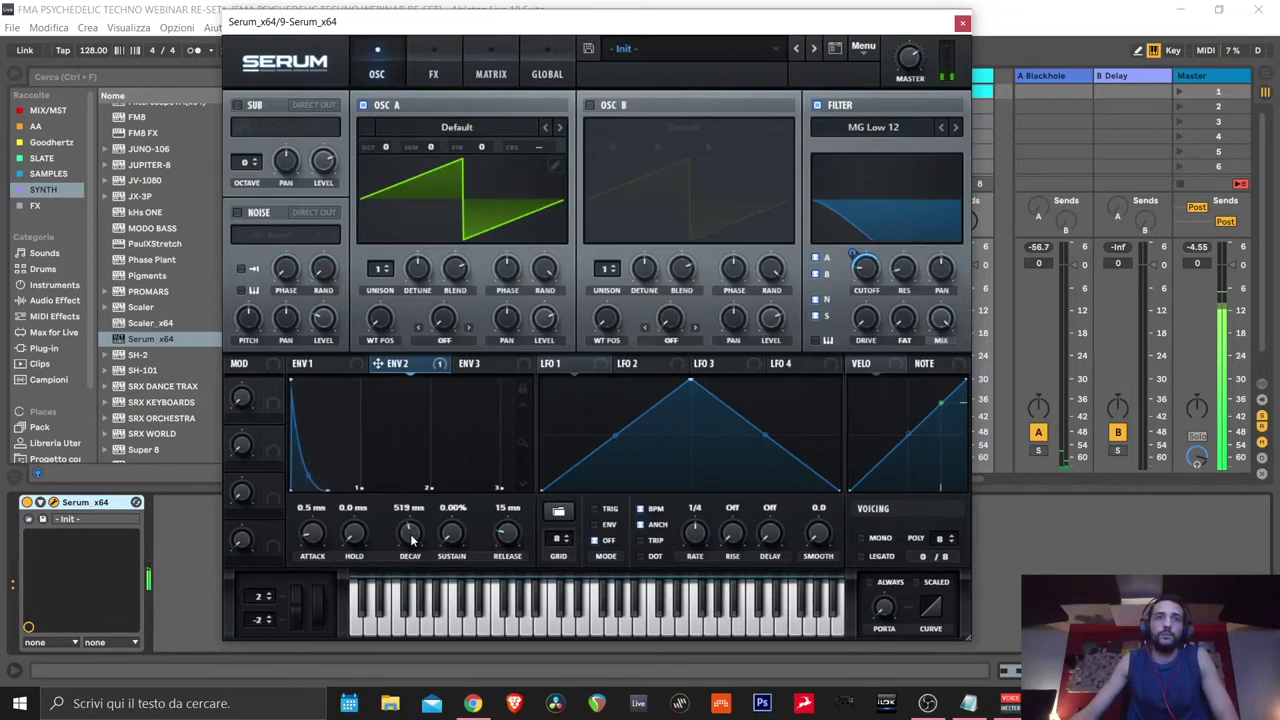
{"action": "left_click", "coordinate": [499, 78]}
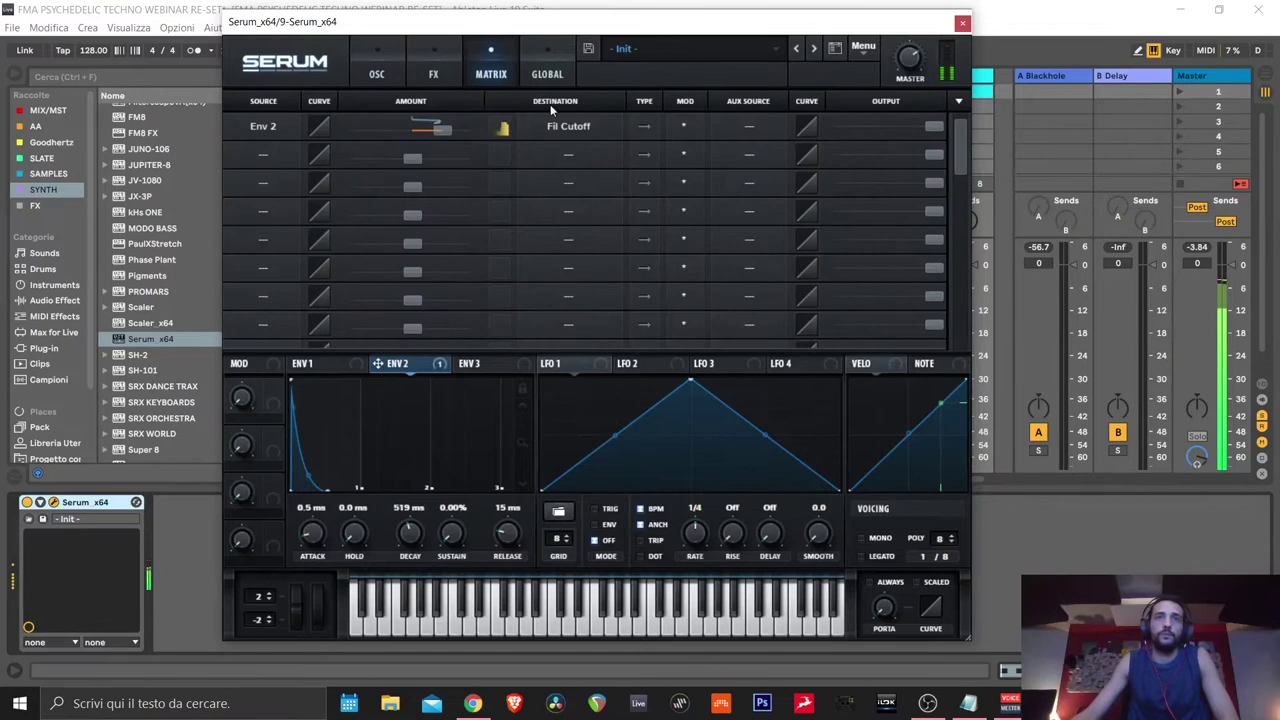
{"action": "left_click", "coordinate": [455, 79]}
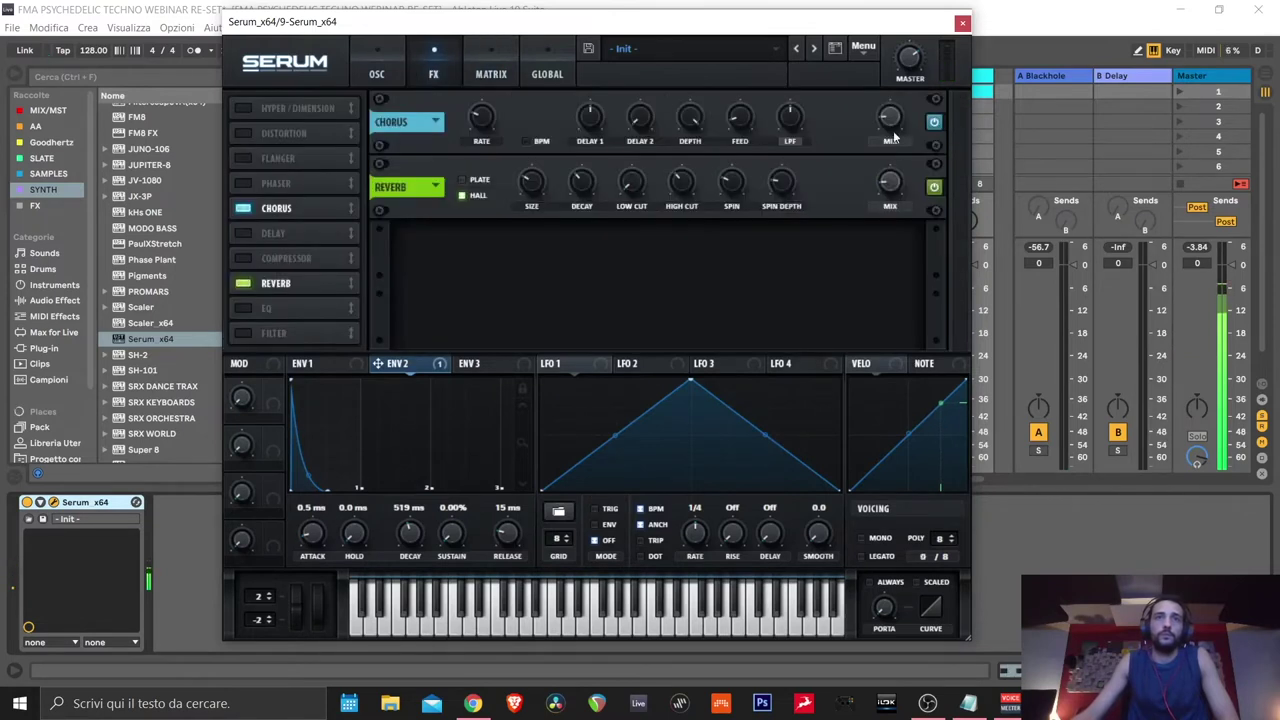
{"action": "mouse_move", "coordinate": [890, 197]}
{"action": "scroll", "coordinate": [890, 198], "scroll_direction": "down", "scroll_amount": 2}
Close and reopen track 9's Serum editor, showing the oscillator page
{"action": "left_click", "coordinate": [962, 22]}
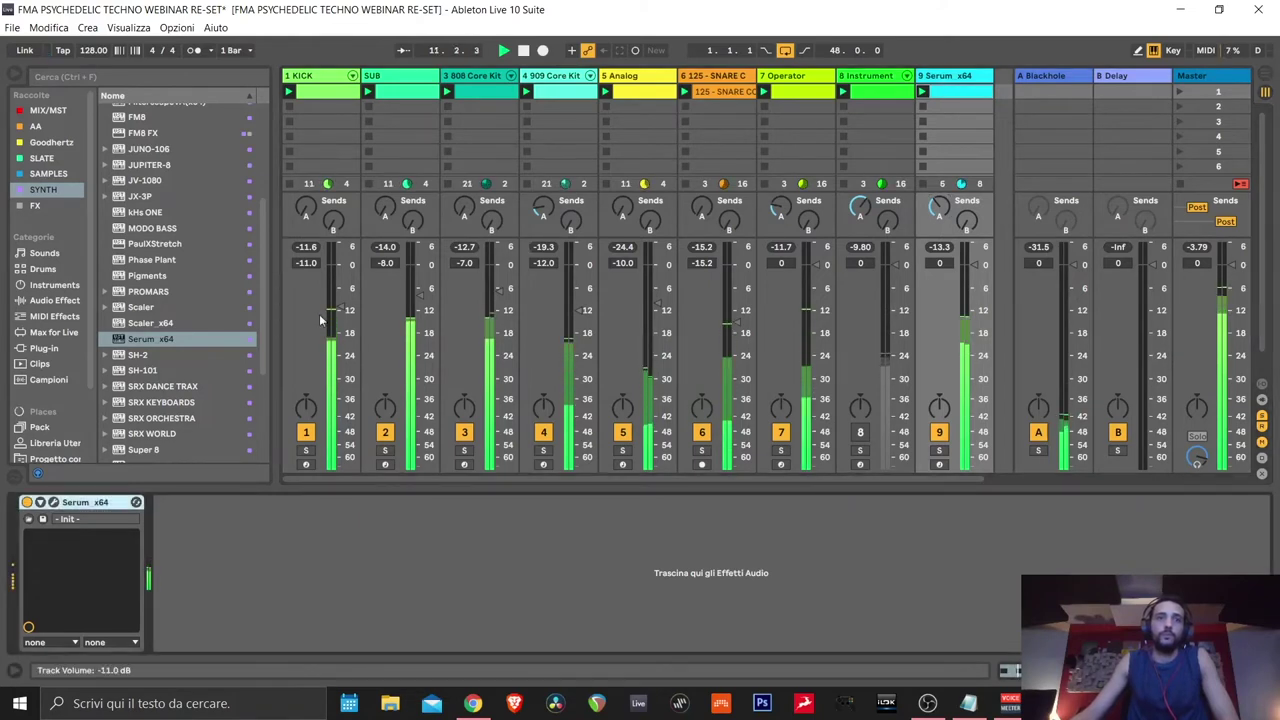
{"action": "left_click", "coordinate": [53, 503]}
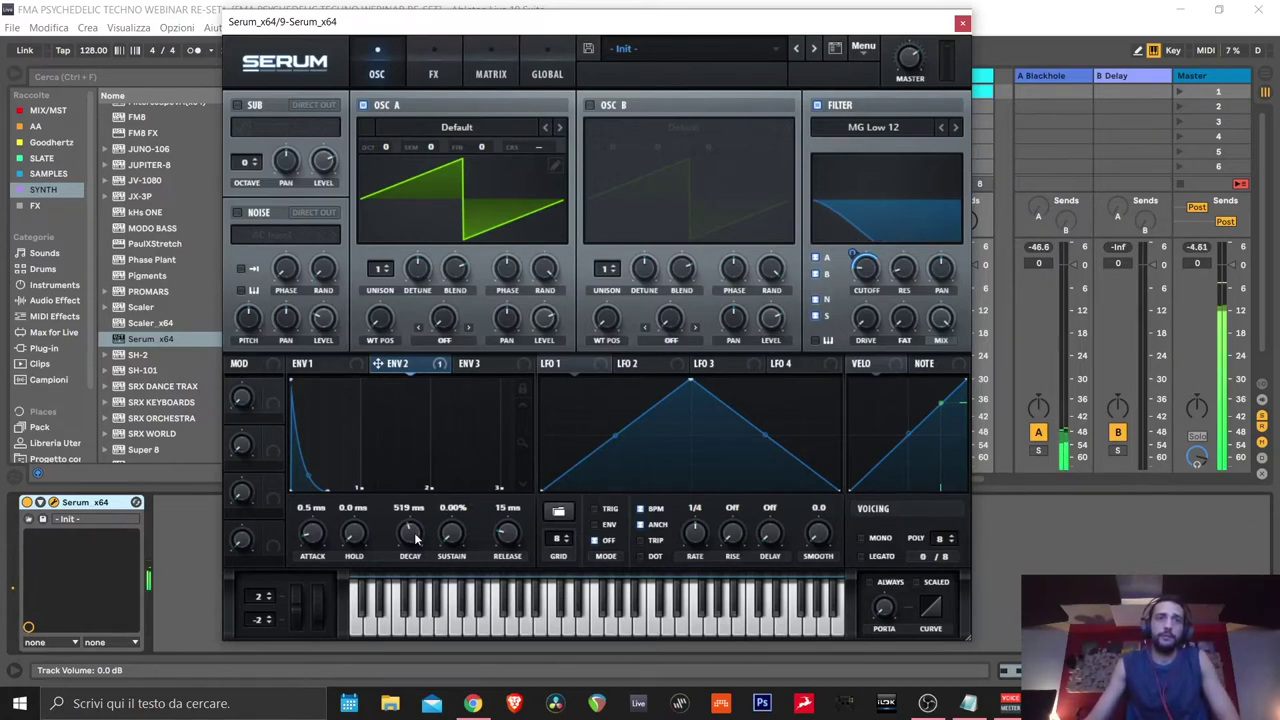
Set Env 2 decay to 342 ms and assign Macro 1 to modulate it
{"action": "left_click_drag", "start_coordinate": [408, 548], "coordinate": [407, 550]}
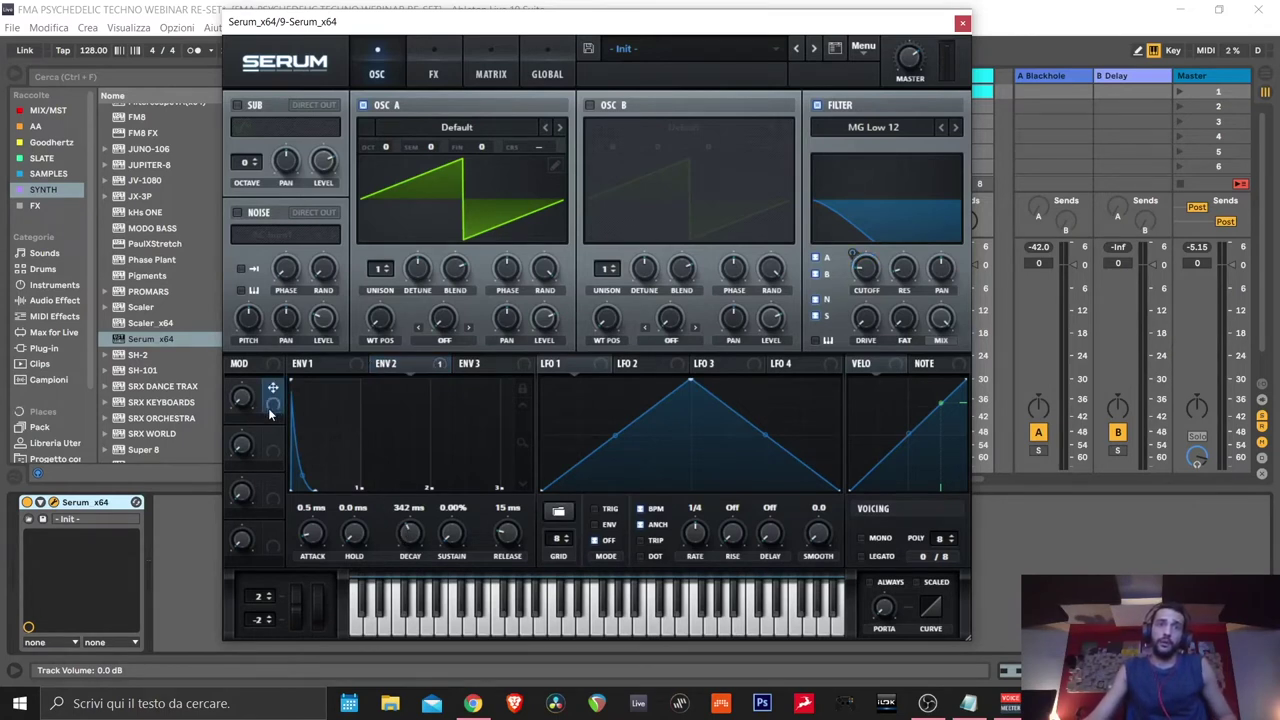
{"action": "left_click_drag", "start_coordinate": [273, 410], "coordinate": [413, 533]}
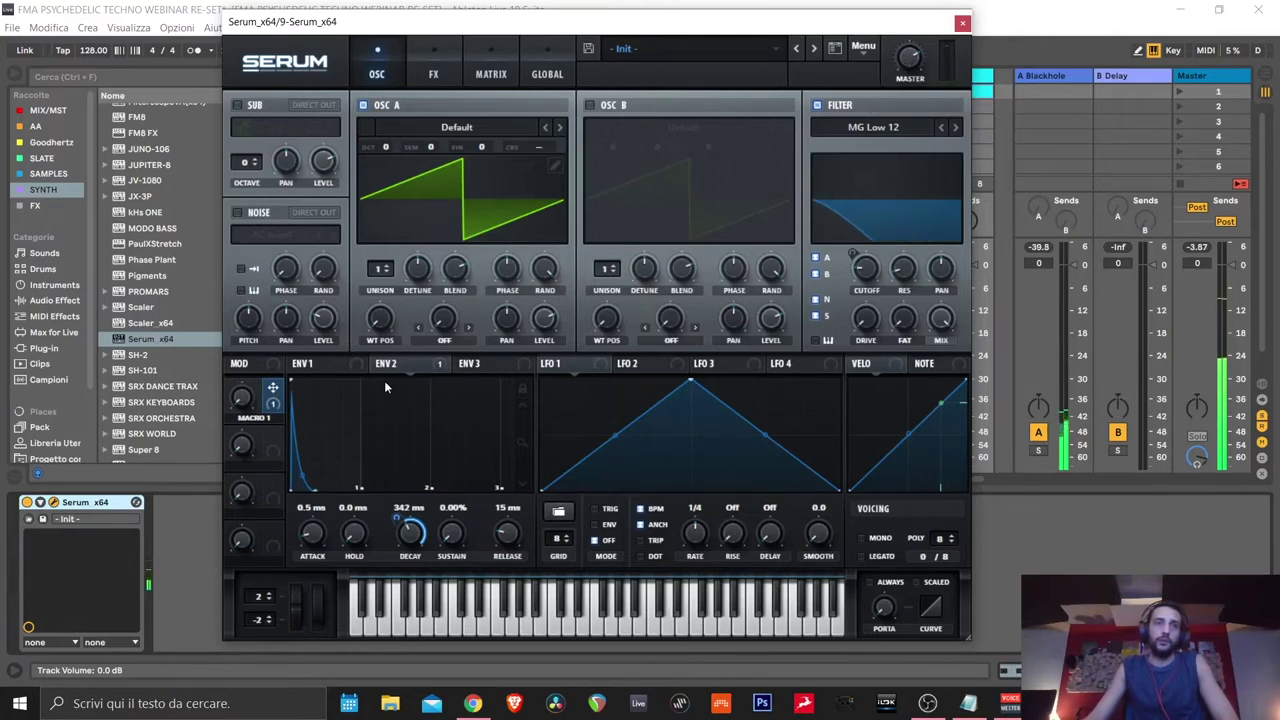
Cut Macro 1's depth on the Env 2 decay to about 18, then sweep Macro 1 to test it
{"action": "left_click", "coordinate": [242, 405]}
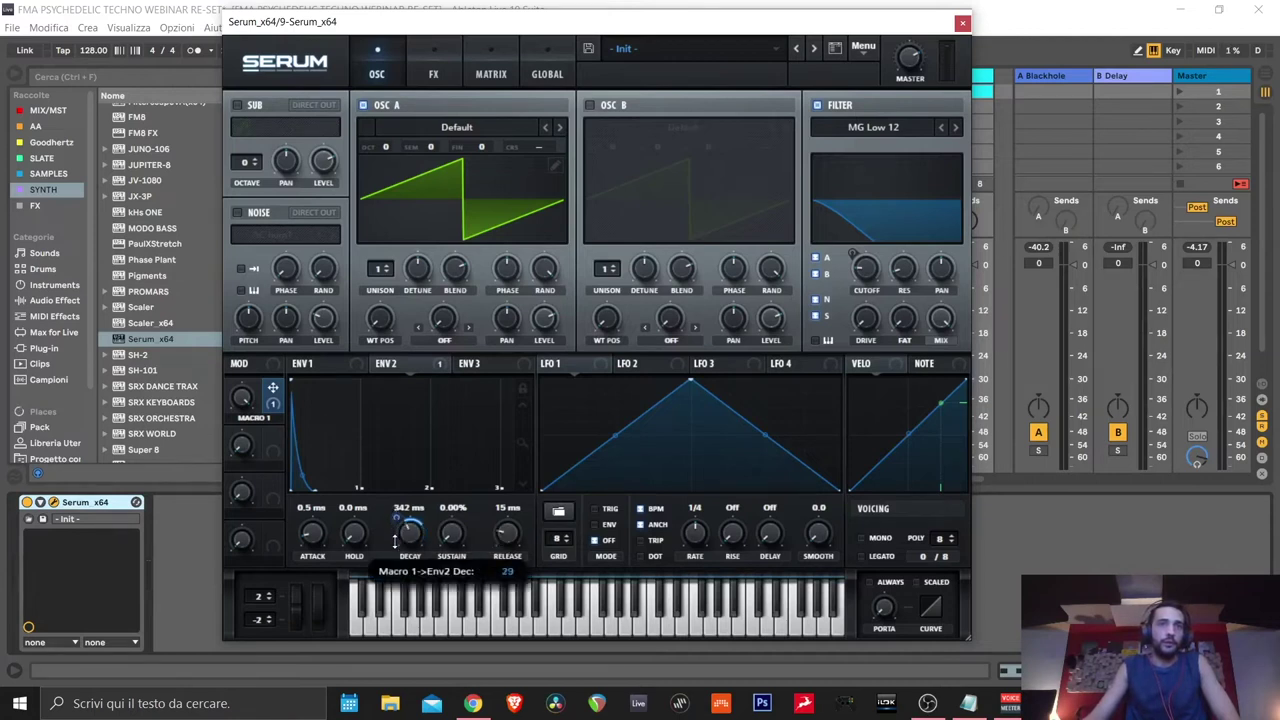
{"action": "left_click_drag", "start_coordinate": [394, 541], "coordinate": [392, 546]}
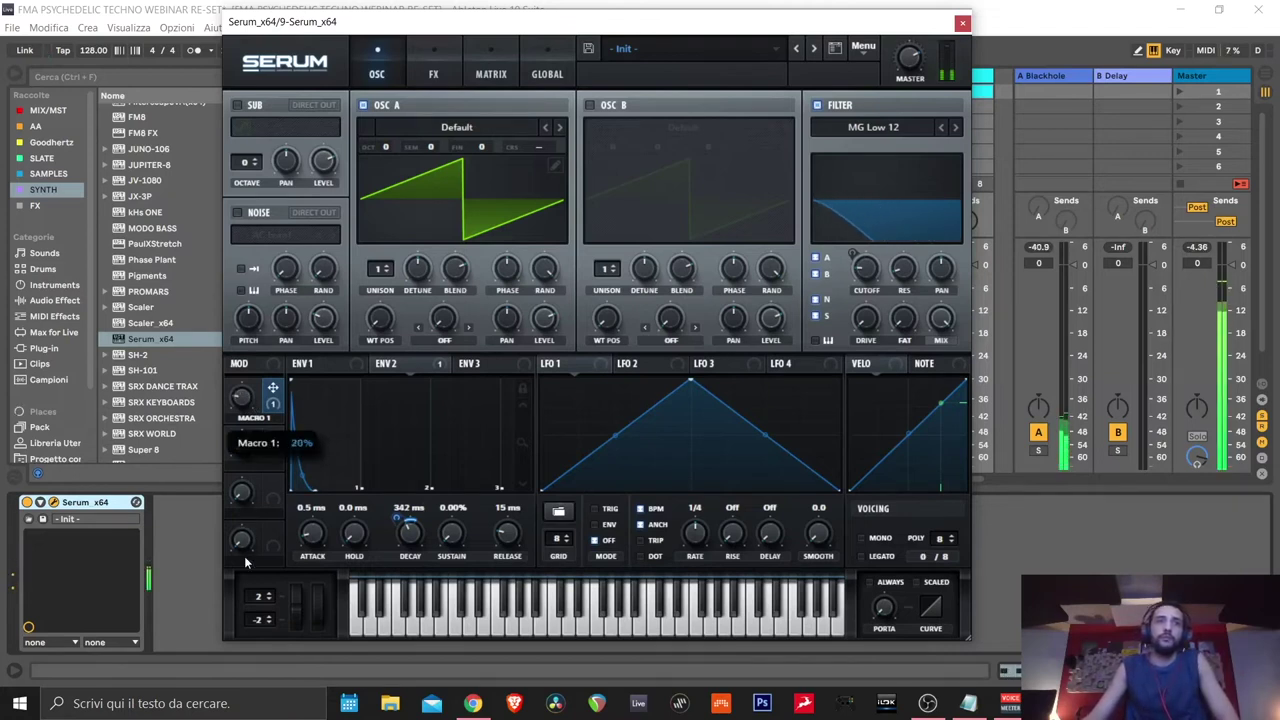
{"action": "left_click_drag", "start_coordinate": [245, 568], "coordinate": [237, 381]}
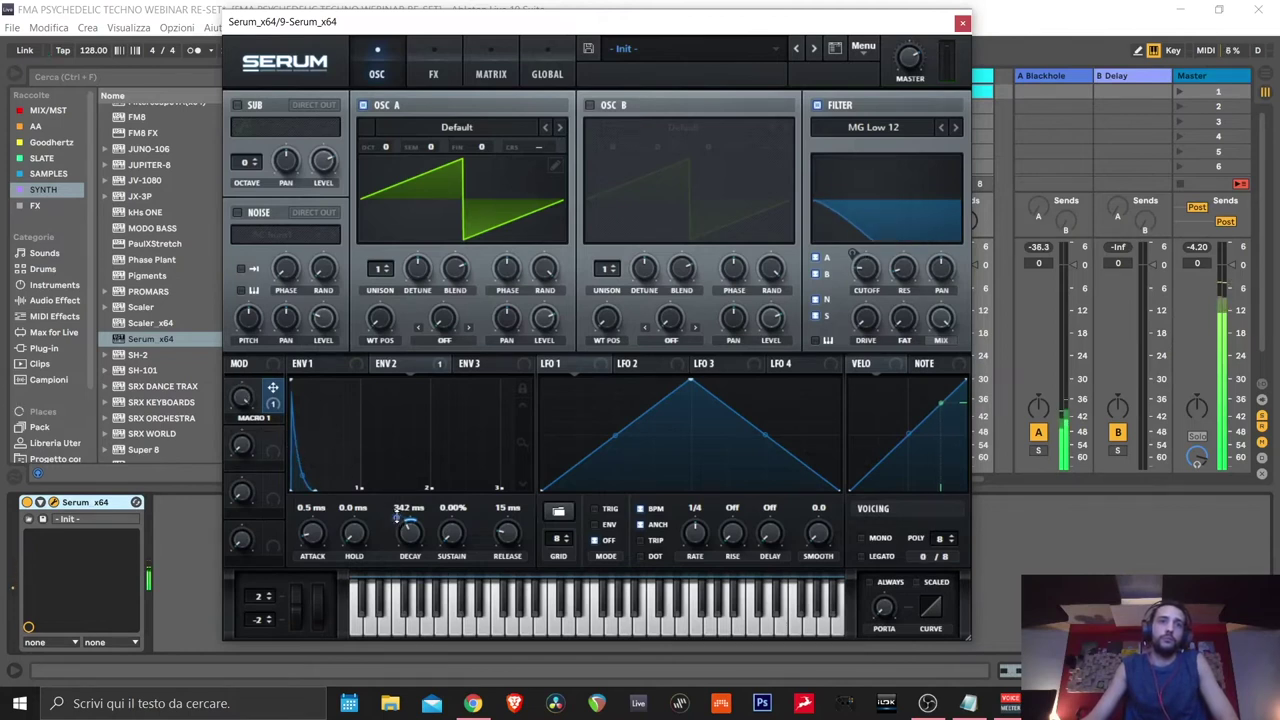
{"action": "mouse_move", "coordinate": [397, 516]}
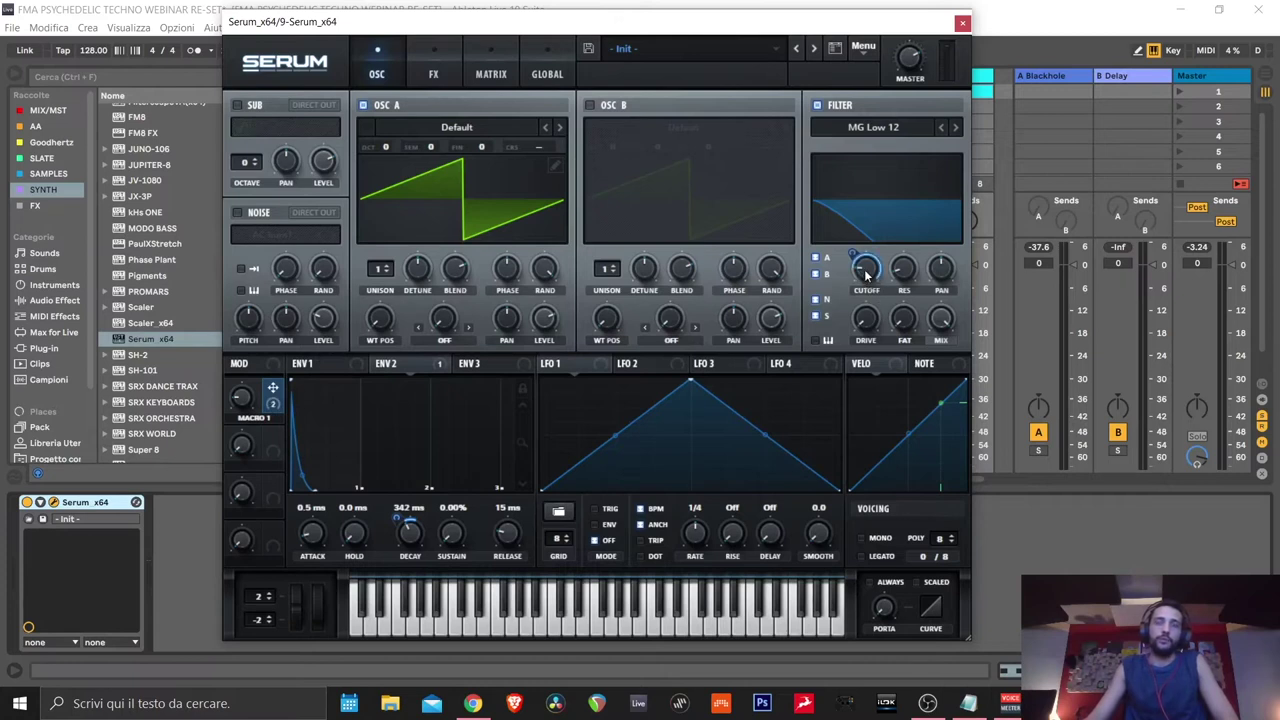
Sweep Macro 1 against the filter cutoff, lowering its cutoff modulation amount to 16
{"action": "mouse_move", "coordinate": [856, 278]}
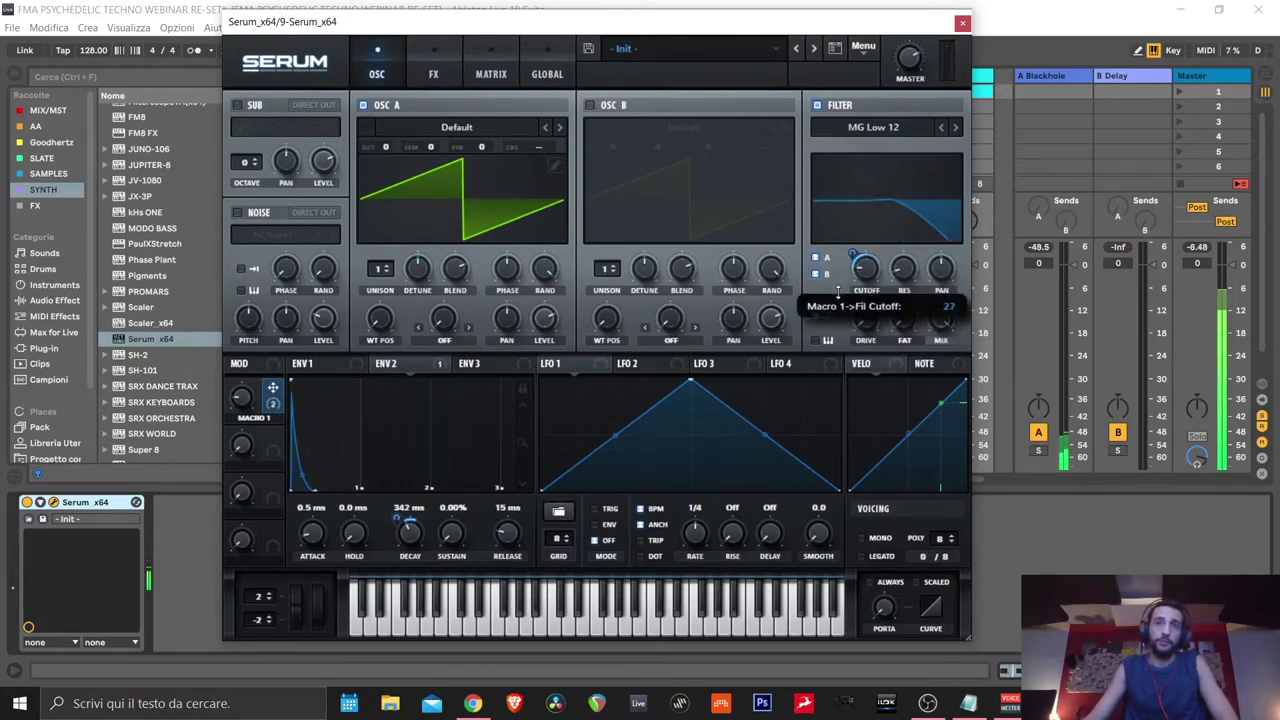
{"action": "mouse_move", "coordinate": [247, 383]}
{"action": "left_click_drag", "start_coordinate": [247, 383], "coordinate": [272, 288]}
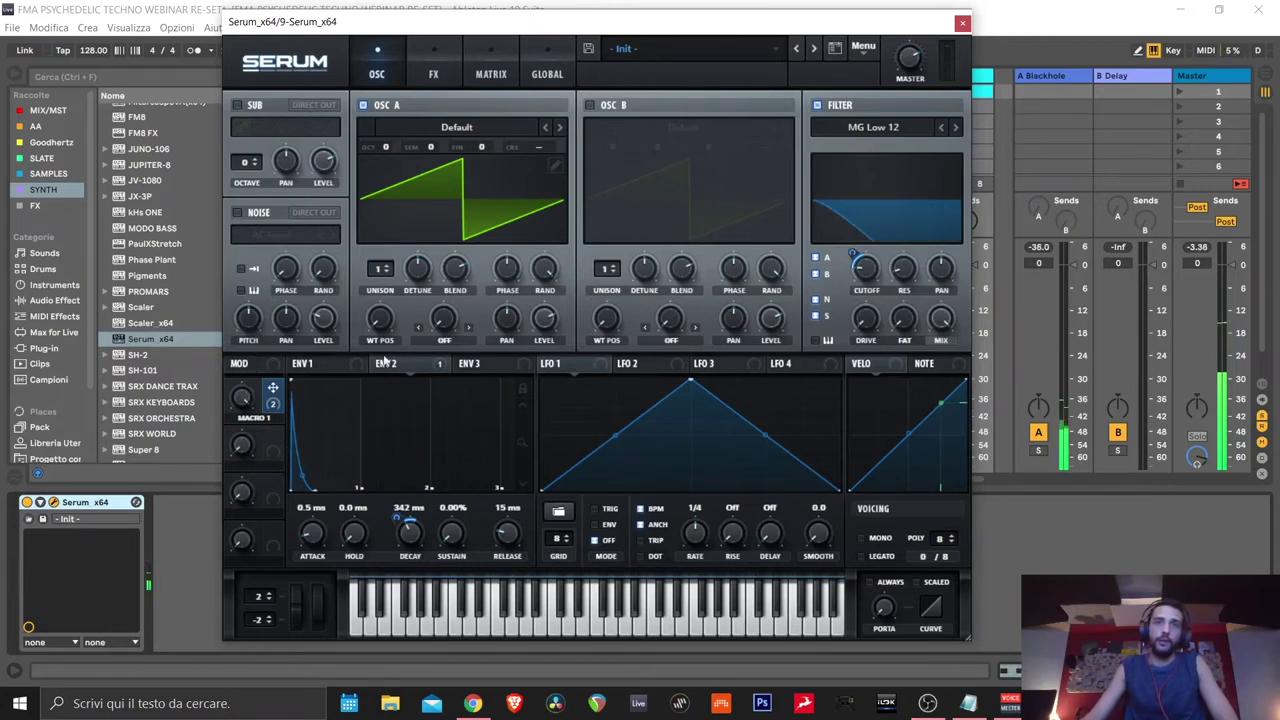
{"action": "left_click", "coordinate": [852, 250]}
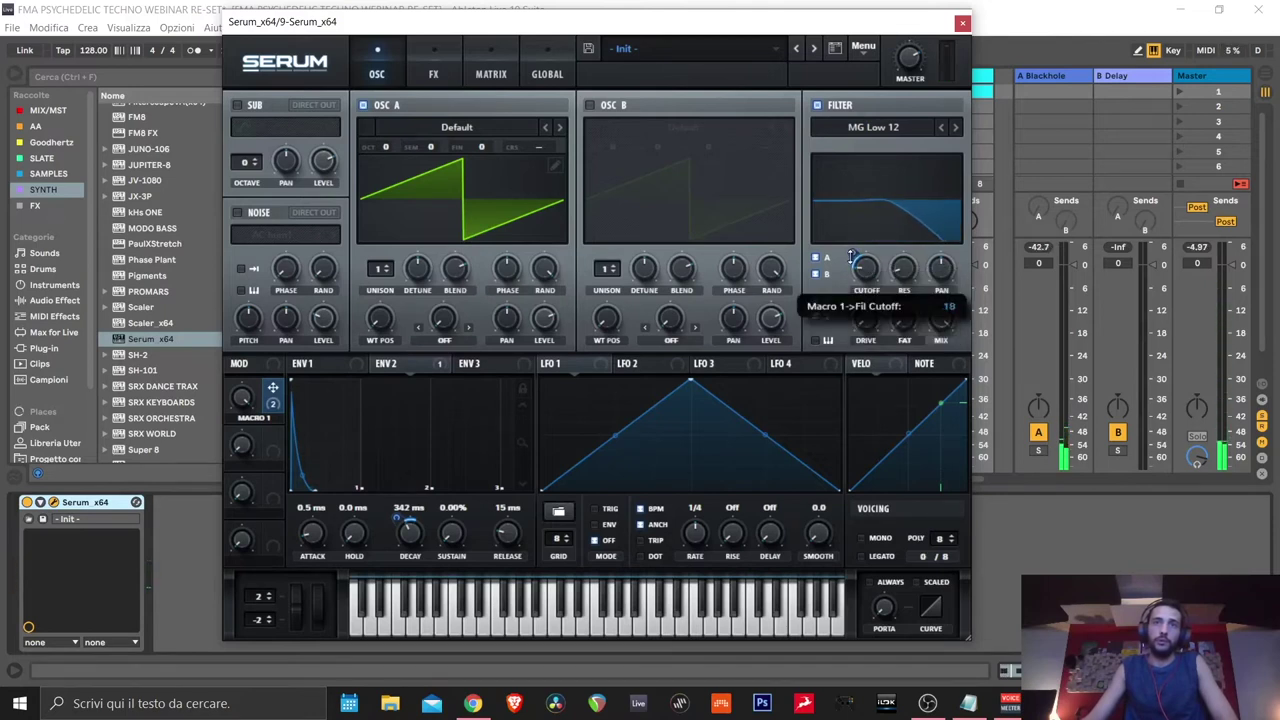
{"action": "left_click_drag", "start_coordinate": [852, 257], "coordinate": [850, 290]}
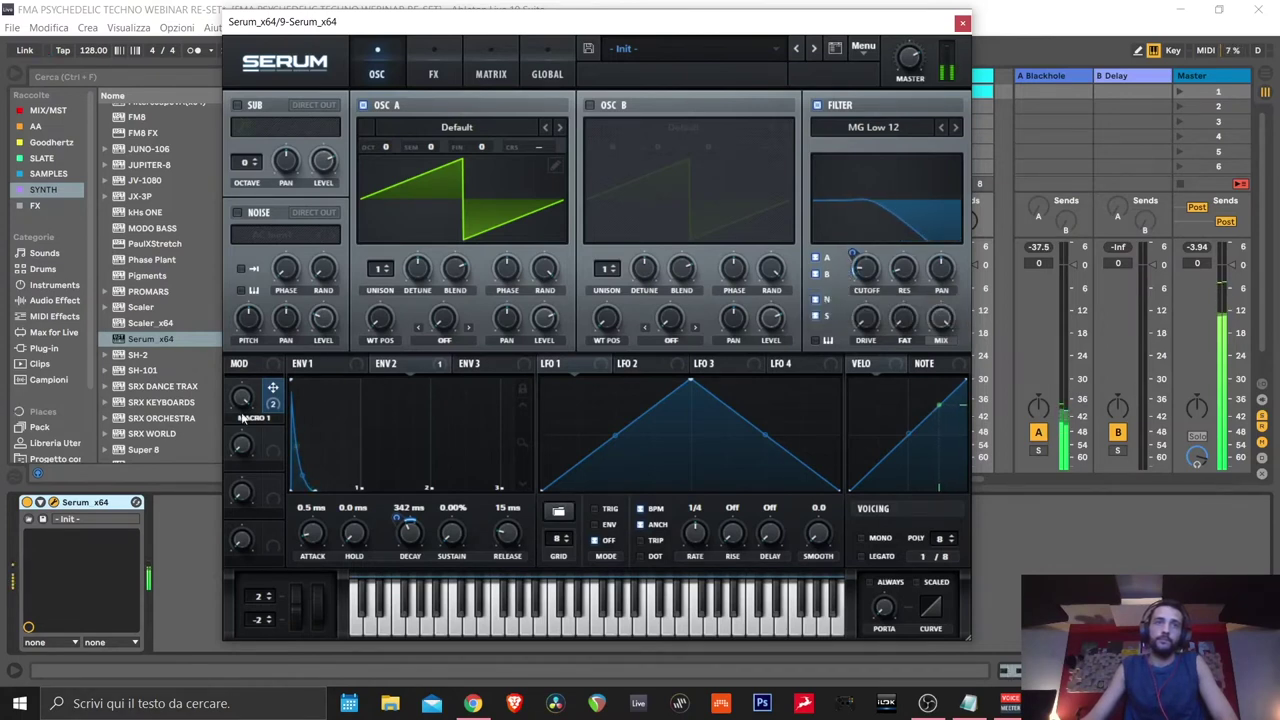
{"action": "left_click_drag", "start_coordinate": [242, 419], "coordinate": [240, 580]}
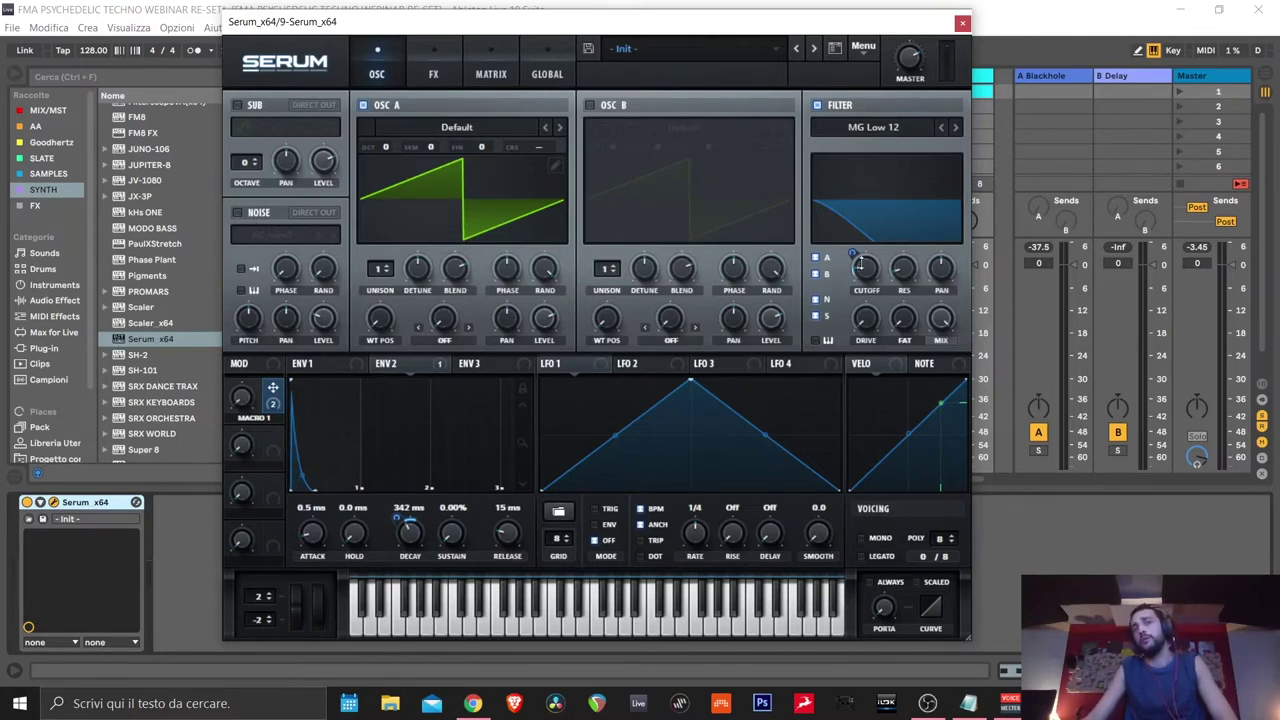
Sweep Macro 1 between 0 and 100%, retune its cutoff depth, and leave it at 30%
{"action": "mouse_move", "coordinate": [866, 266]}
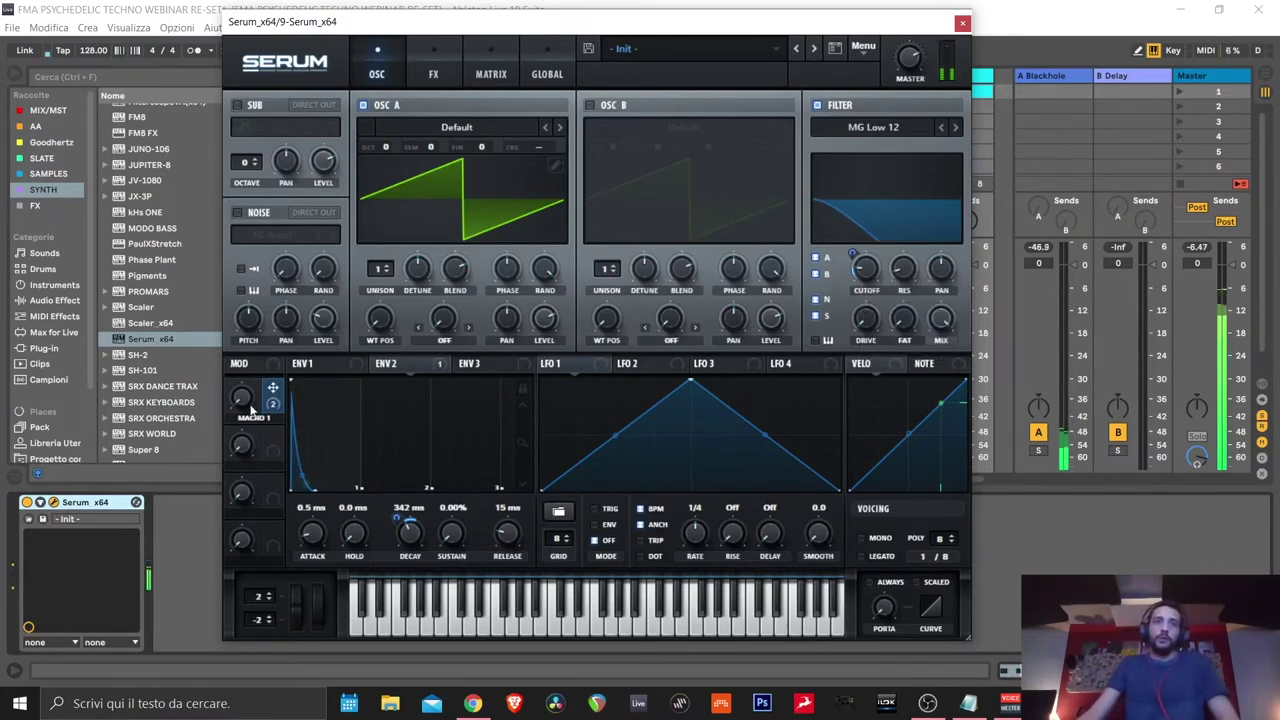
{"action": "left_click_drag", "start_coordinate": [250, 410], "coordinate": [255, 172]}
{"action": "scroll", "coordinate": [239, 420], "scroll_direction": "down", "scroll_amount": 8}
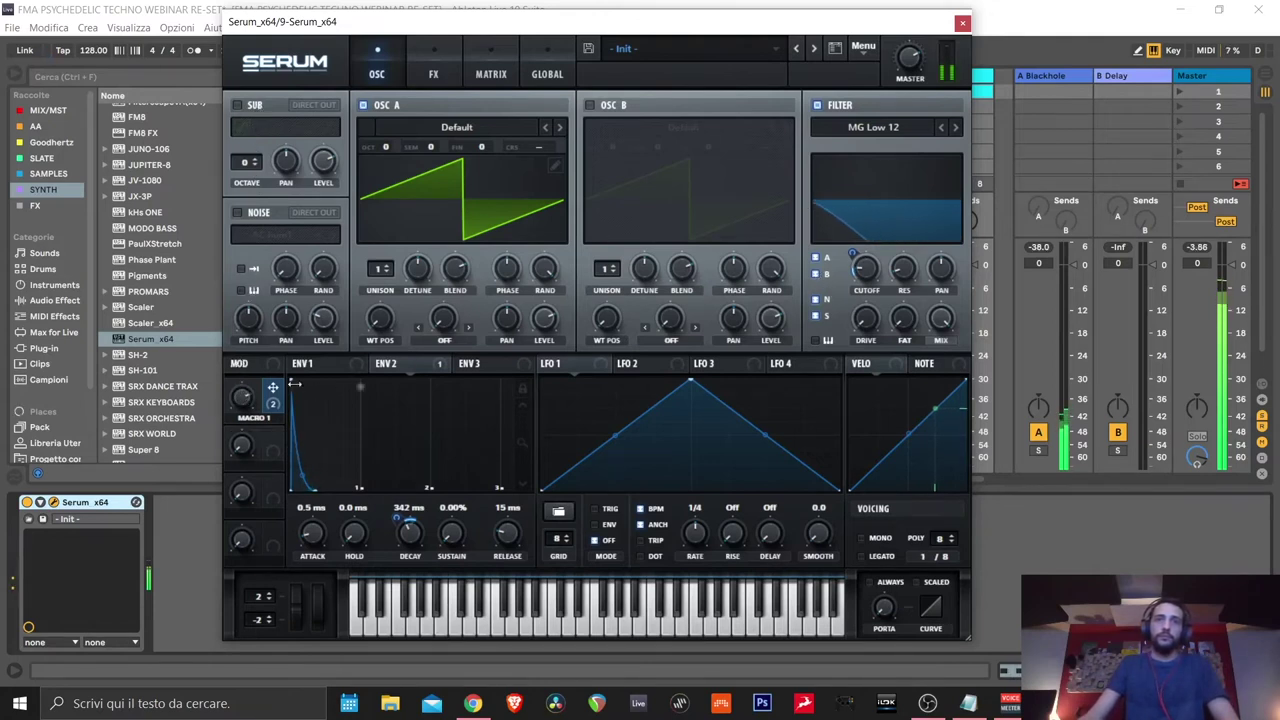
{"action": "left_click_drag", "start_coordinate": [241, 398], "coordinate": [242, 347]}
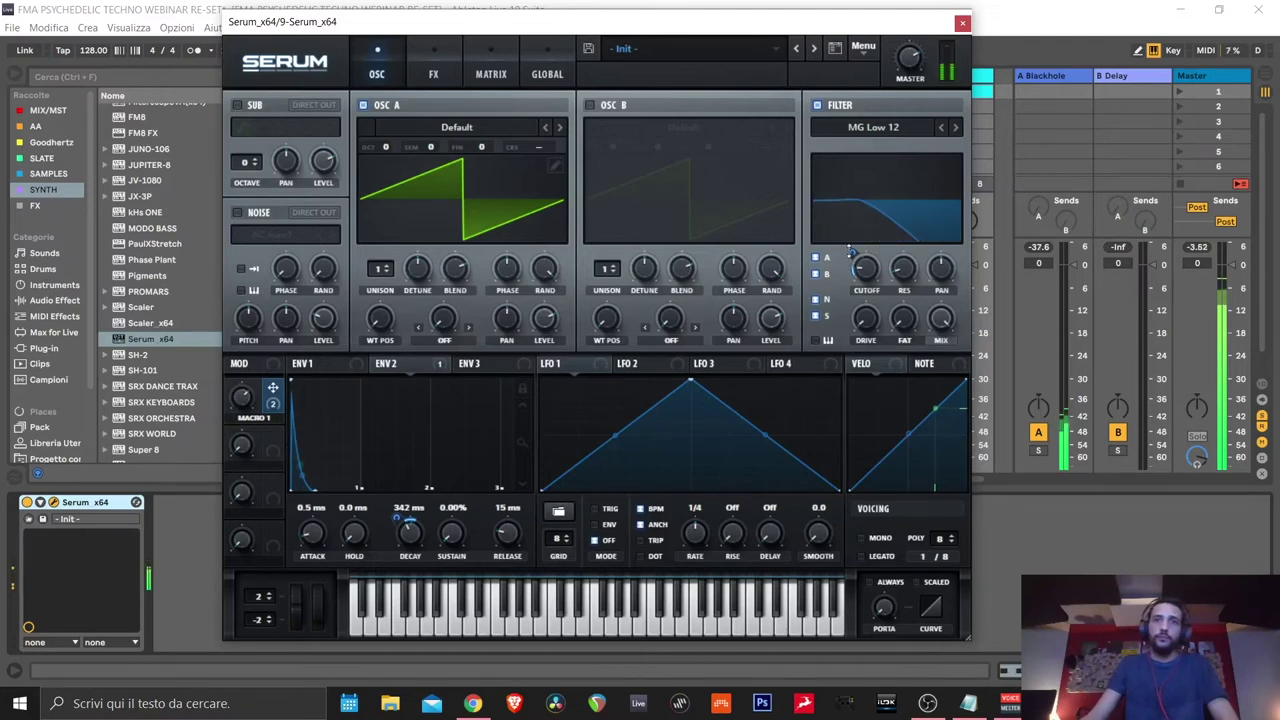
{"action": "left_click_drag", "start_coordinate": [852, 246], "coordinate": [850, 224]}
{"action": "left_click_drag", "start_coordinate": [265, 410], "coordinate": [236, 369]}
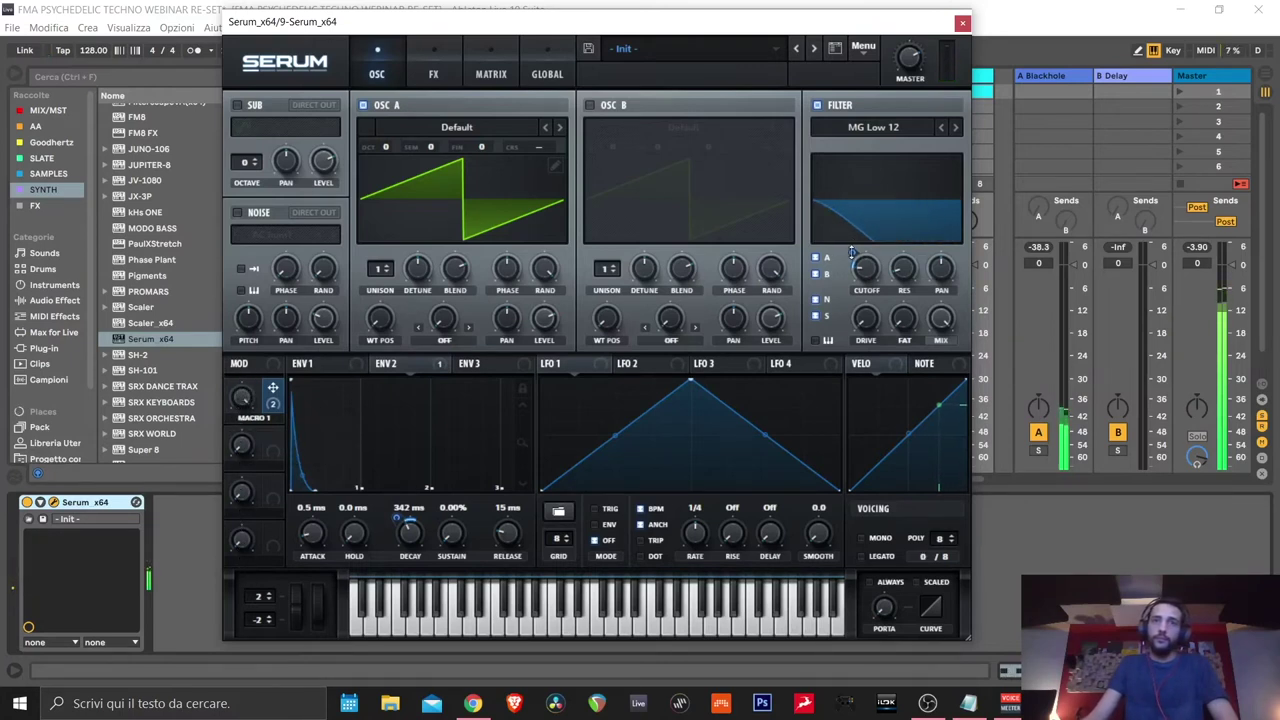
{"action": "mouse_move", "coordinate": [852, 255]}
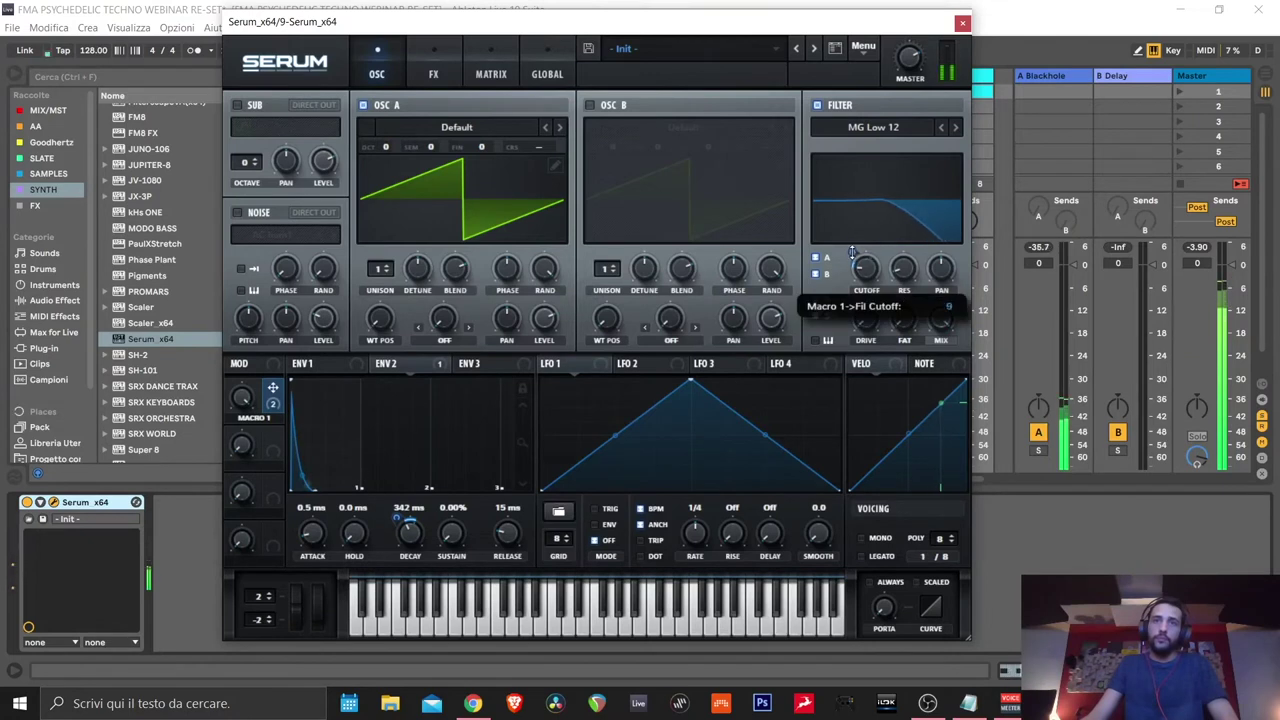
{"action": "left_click_drag", "start_coordinate": [253, 398], "coordinate": [242, 460]}
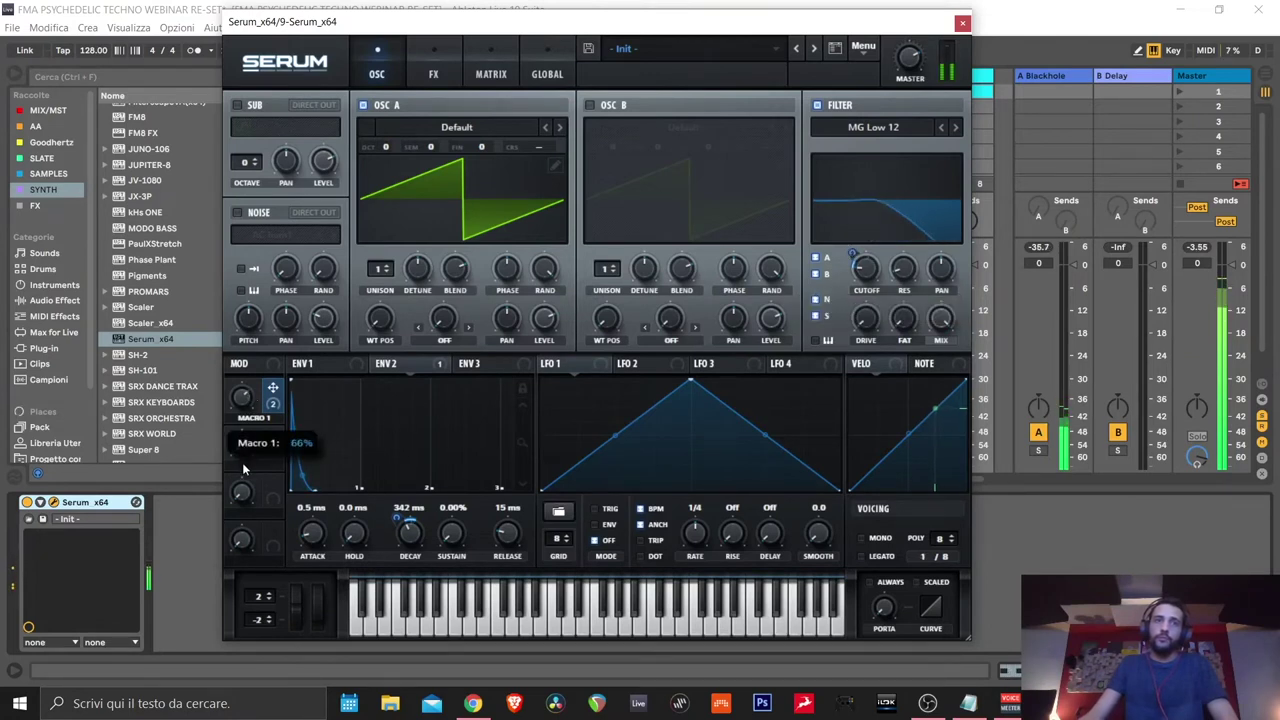
{"action": "left_click_drag", "start_coordinate": [240, 537], "coordinate": [240, 537]}
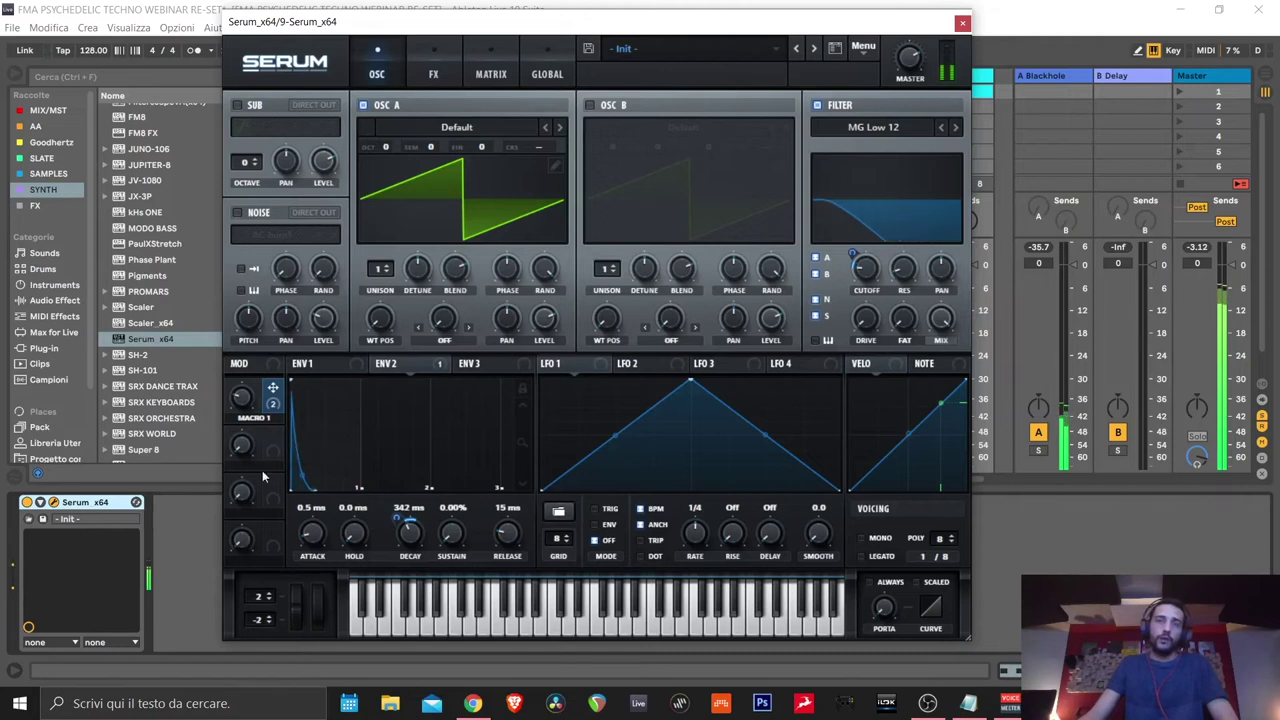
Enable OSC B and load the Reesey Mess 1 wavetable into it
{"action": "left_click", "coordinate": [590, 105]}
{"action": "left_click", "coordinate": [705, 128]}
{"action": "mouse_move", "coordinate": [671, 152]}
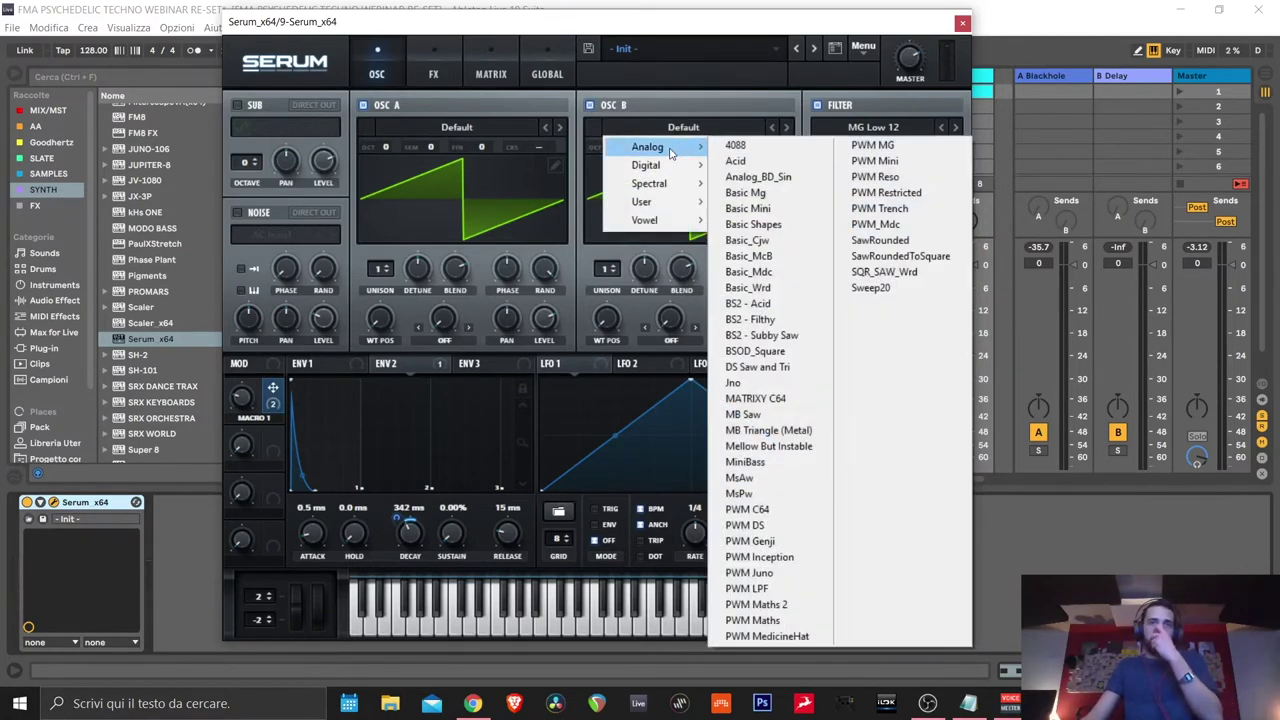
{"action": "mouse_move", "coordinate": [652, 183]}
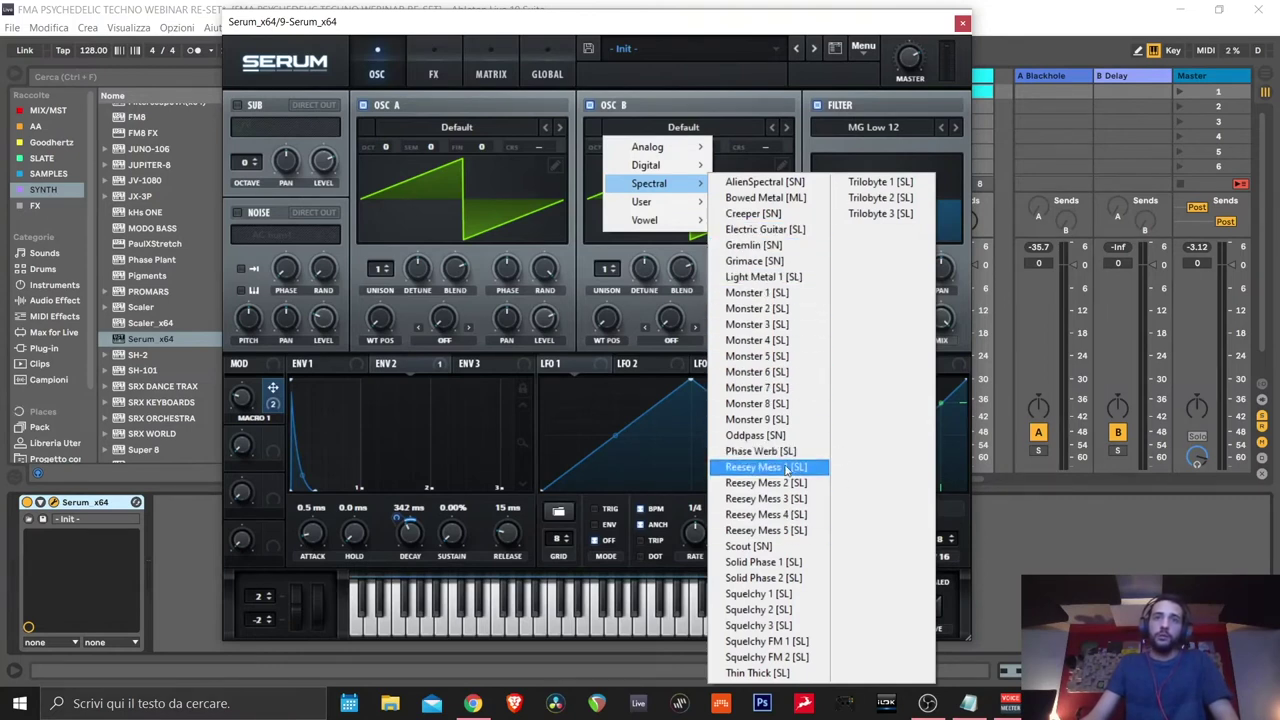
{"action": "left_click", "coordinate": [788, 470]}
Drop OSC B one octave while soloing it, then set its wavetable position to 23
{"action": "left_click", "coordinate": [363, 105]}
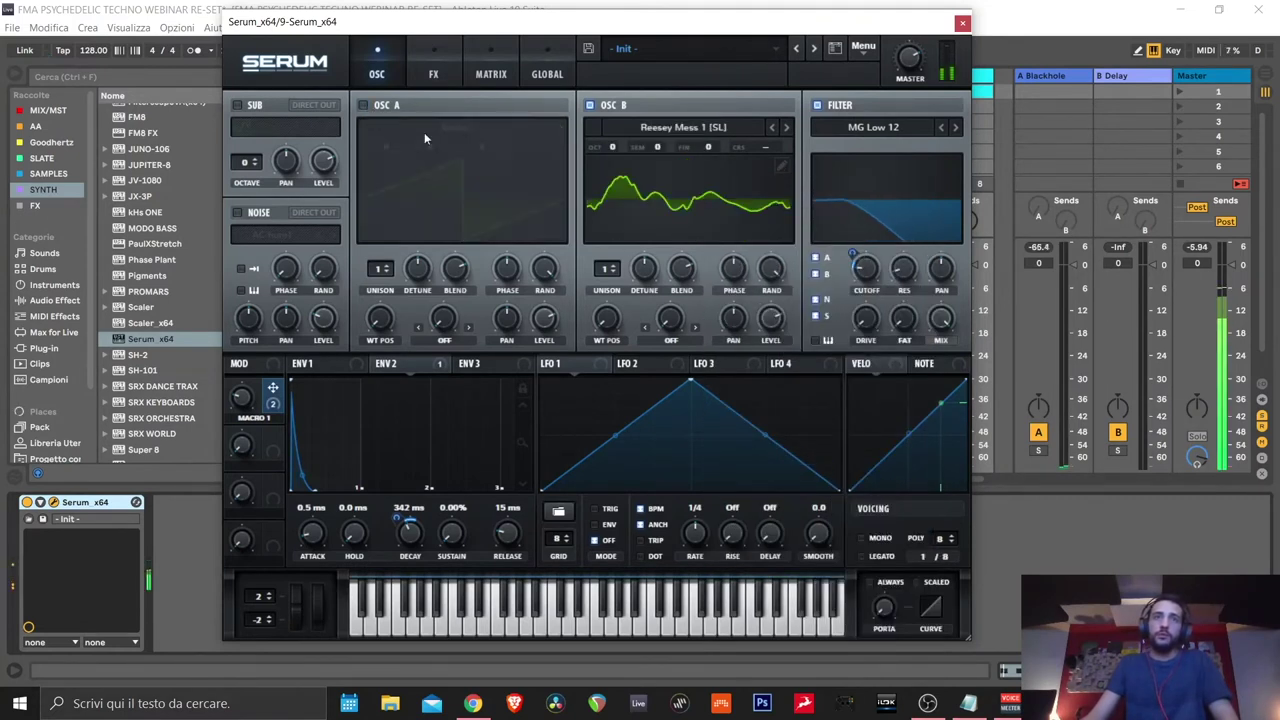
{"action": "left_click_drag", "start_coordinate": [610, 147], "coordinate": [606, 160]}
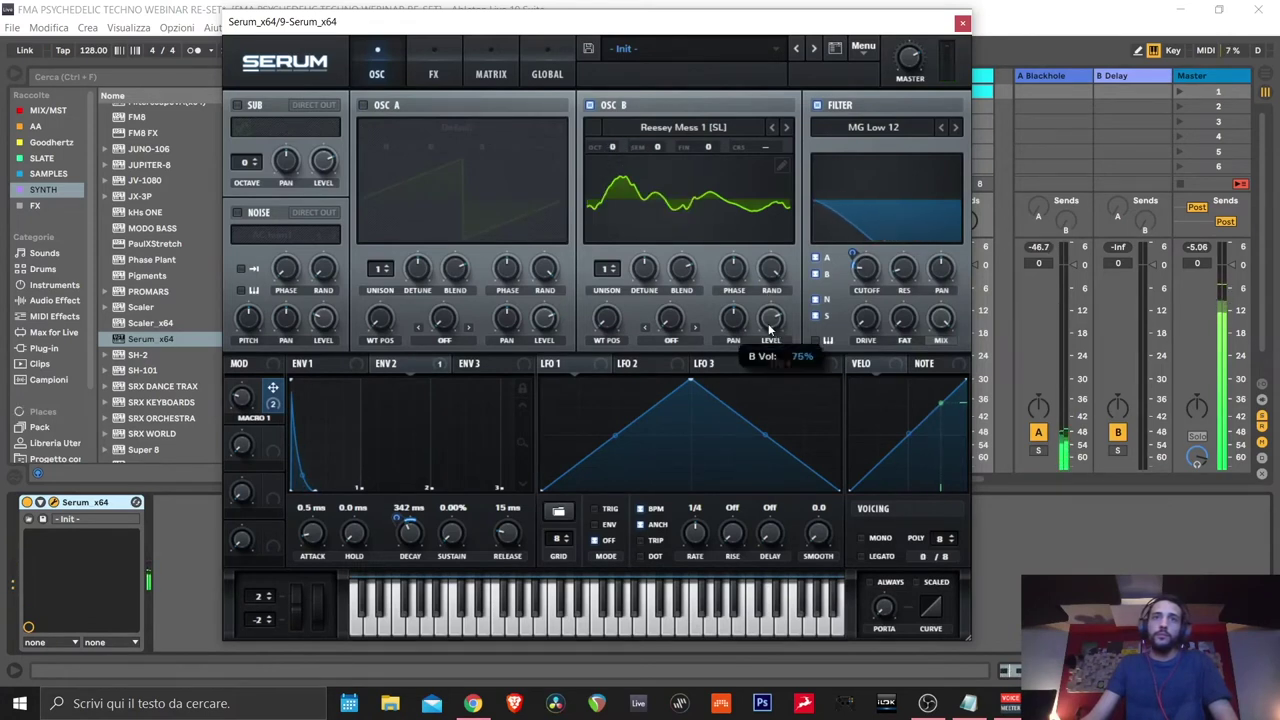
{"action": "left_click", "coordinate": [363, 105]}
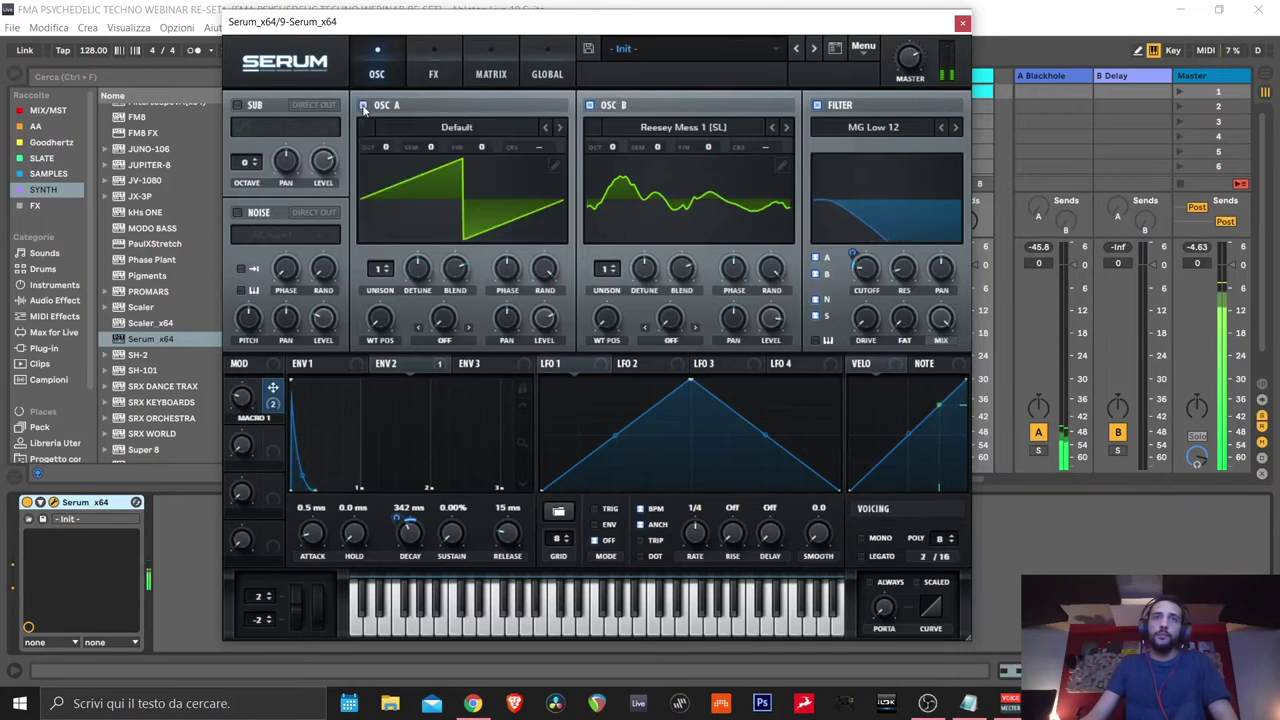
{"action": "mouse_move", "coordinate": [600, 322]}
{"action": "left_mouse_down"}
{"action": "mouse_move", "coordinate": [597, 311]}
{"action": "mouse_move", "coordinate": [609, 341]}
{"action": "left_mouse_up"}
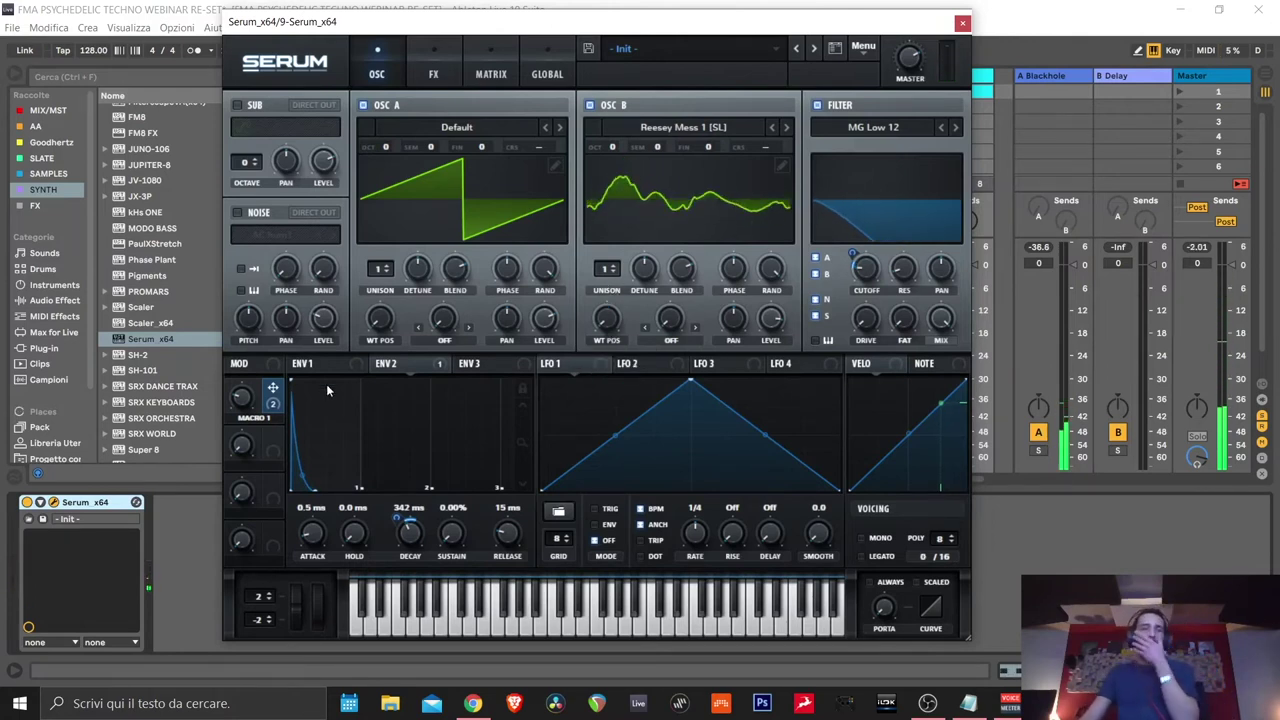
Assign Macro 1 to OSC B's wavetable position at depth 23, leaving Macro 1 at 40%
{"action": "left_click_drag", "start_coordinate": [272, 398], "coordinate": [600, 310]}
{"action": "left_click_drag", "start_coordinate": [241, 398], "coordinate": [243, 418]}
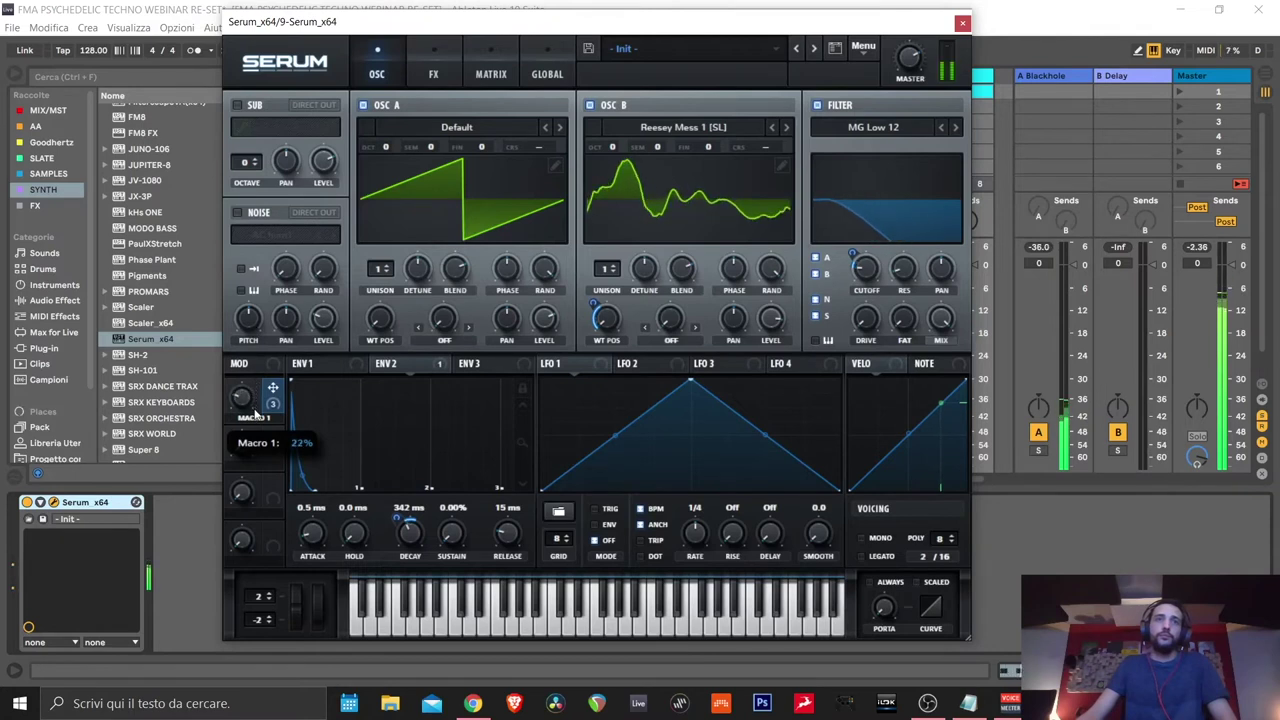
{"action": "left_click_drag", "start_coordinate": [277, 495], "coordinate": [272, 318]}
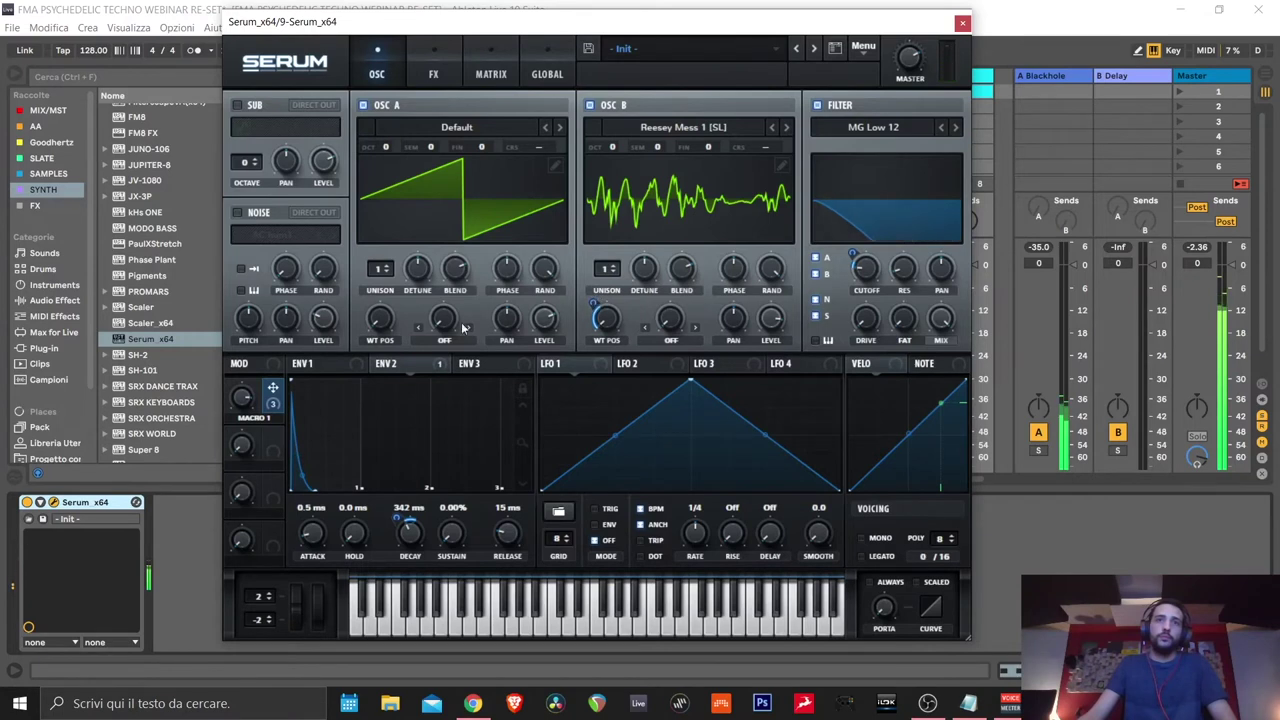
{"action": "mouse_move", "coordinate": [593, 290]}
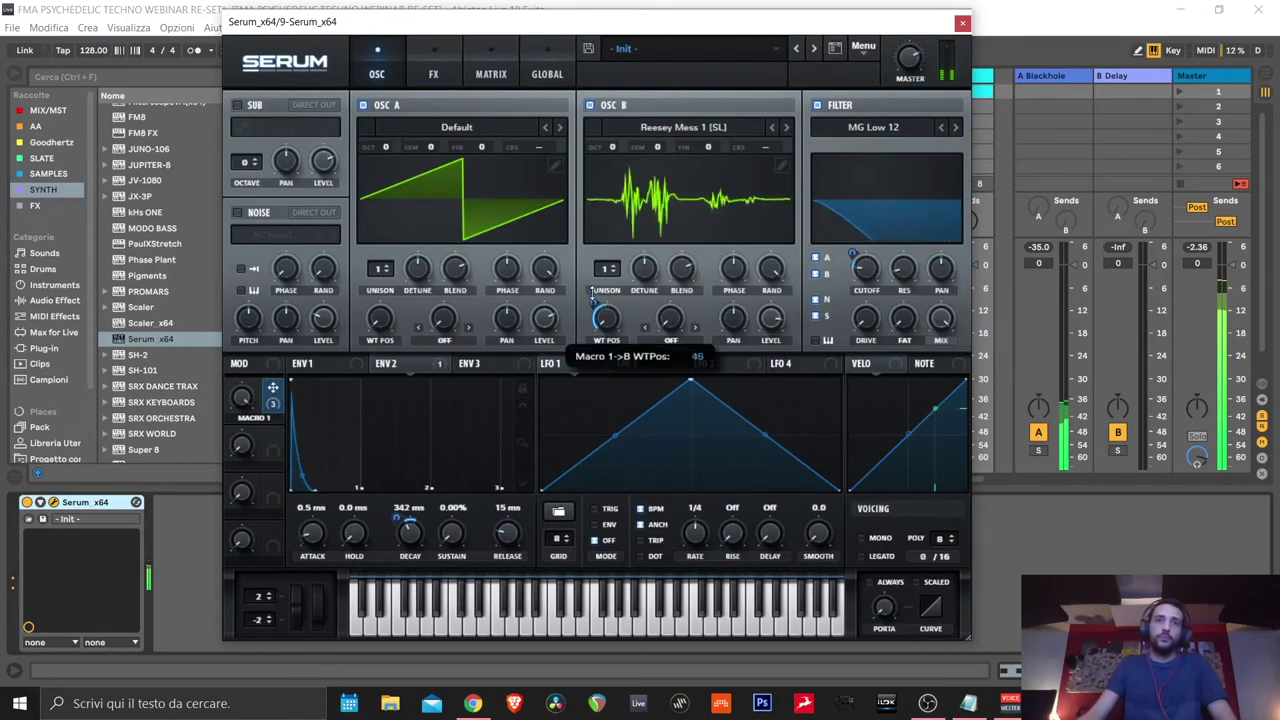
{"action": "left_click_drag", "start_coordinate": [593, 290], "coordinate": [590, 313]}
{"action": "left_click_drag", "start_coordinate": [241, 397], "coordinate": [235, 575]}
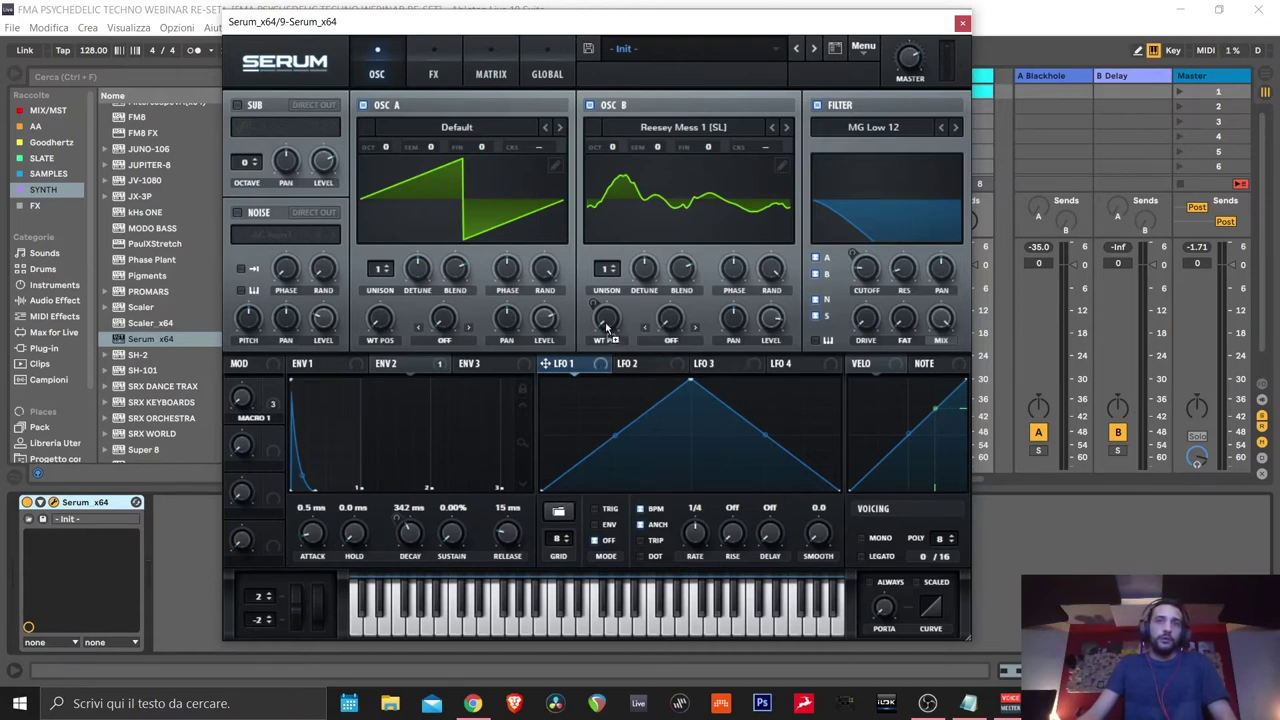
Route LFO 1 to OSC B's wavetable position and turn Macro 1 down to about 13%
{"action": "left_click_drag", "start_coordinate": [603, 325], "coordinate": [604, 326]}
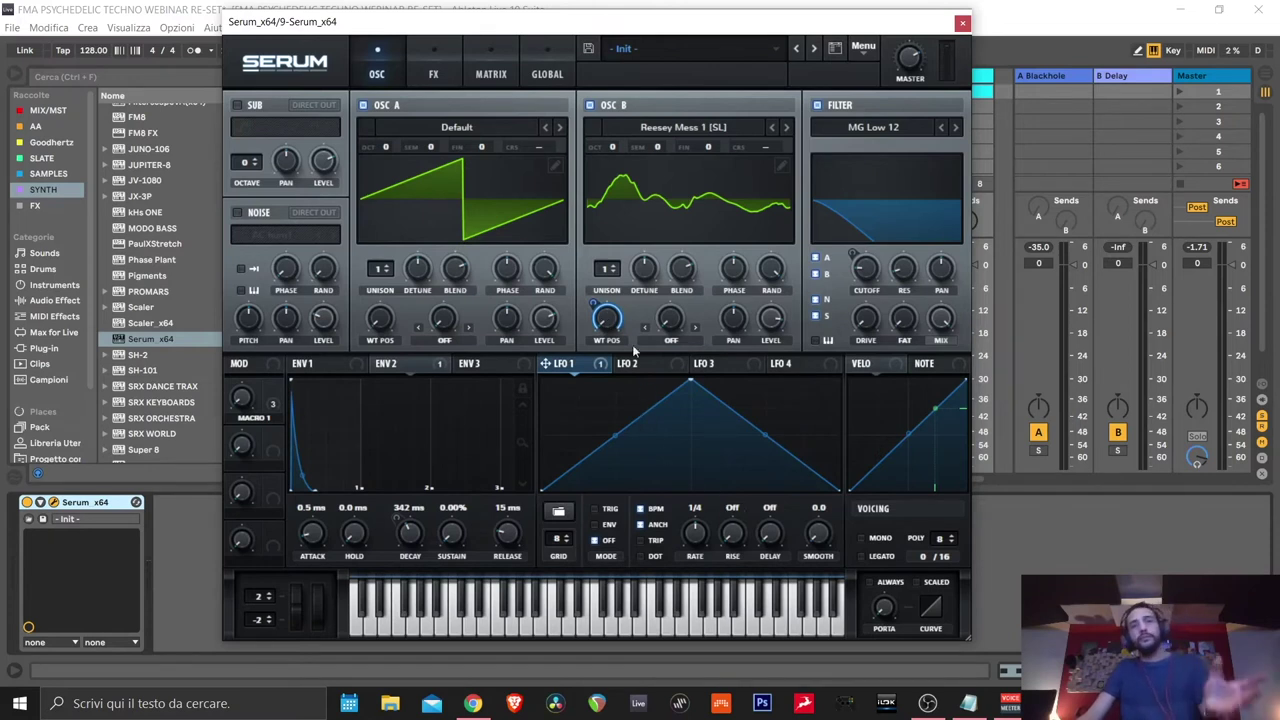
{"action": "mouse_move", "coordinate": [589, 343]}
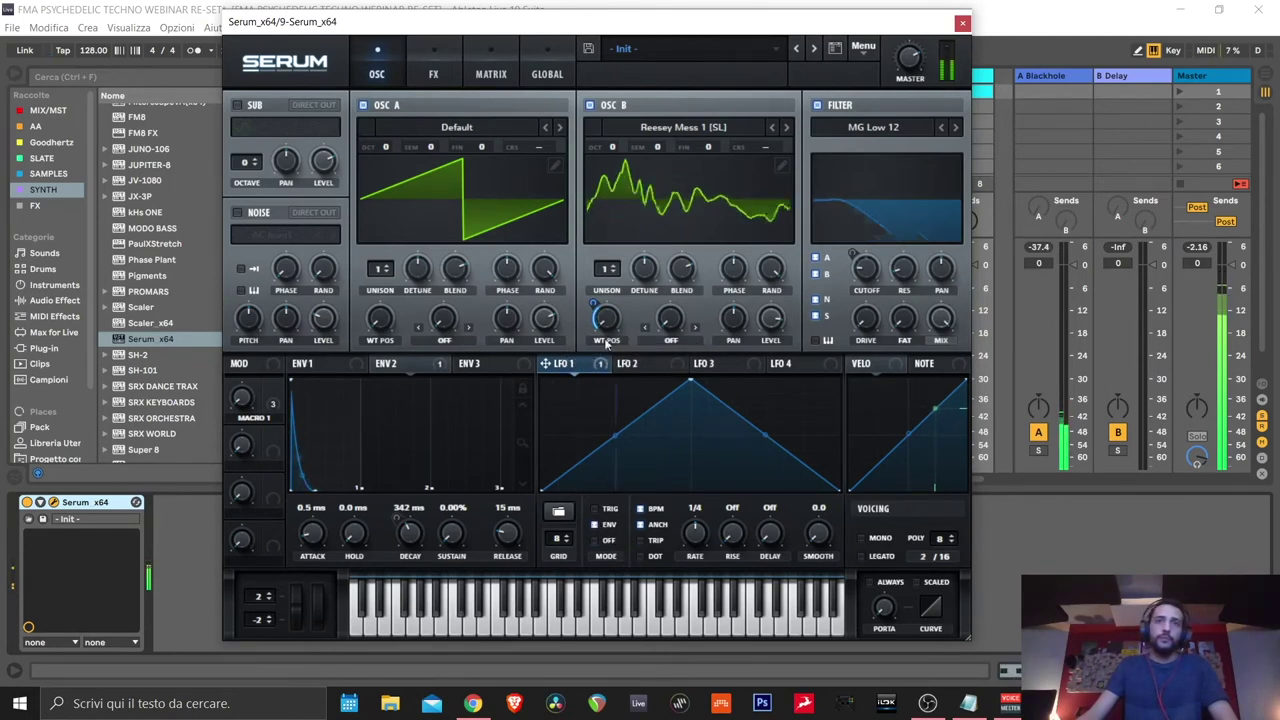
{"action": "left_click_drag", "start_coordinate": [253, 405], "coordinate": [243, 376]}
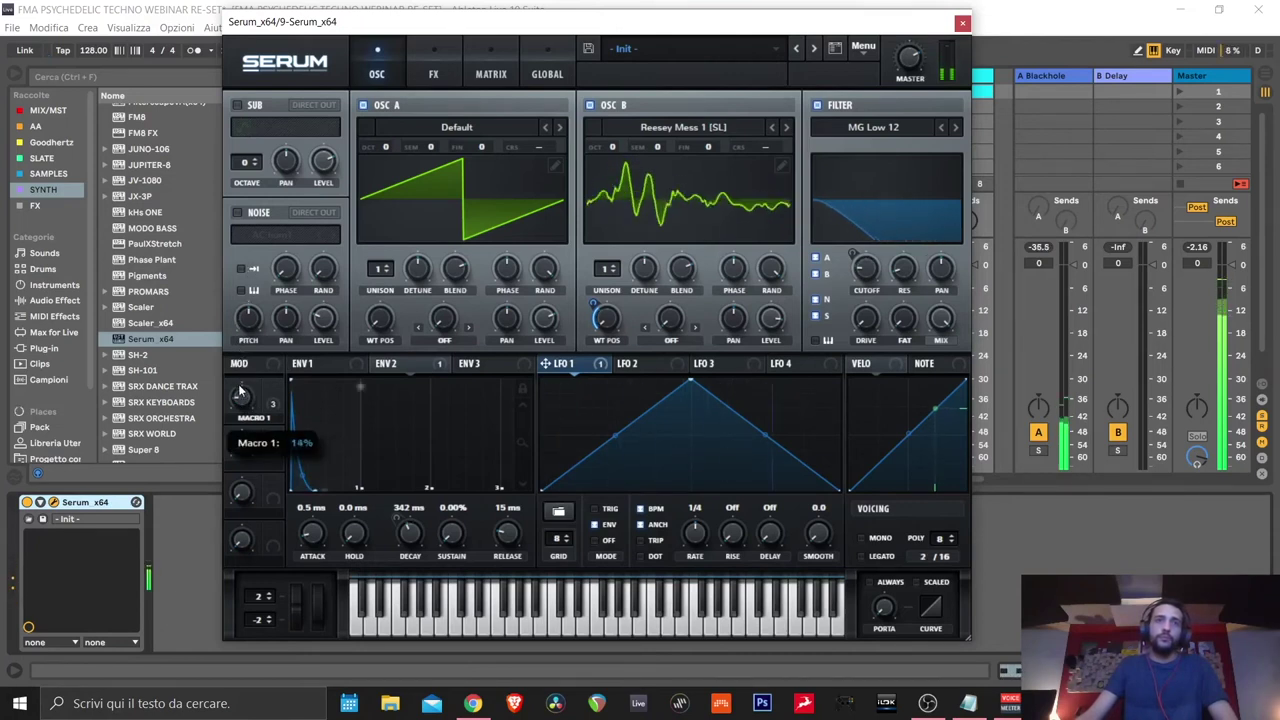
{"action": "left_click_drag", "start_coordinate": [240, 394], "coordinate": [263, 392]}
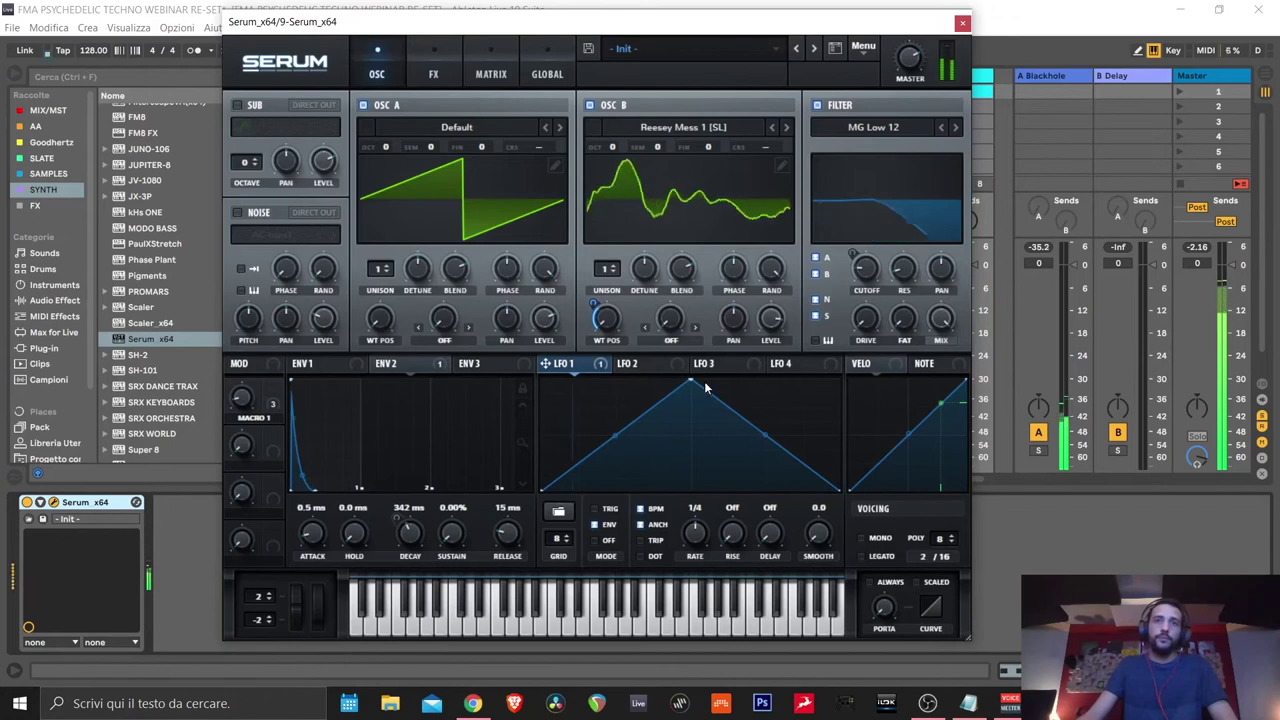
Reshape LFO 1 into an exponential descending ramp starting at mid-height, nudging Macro 1 up
{"action": "left_click_drag", "start_coordinate": [690, 383], "coordinate": [542, 380]}
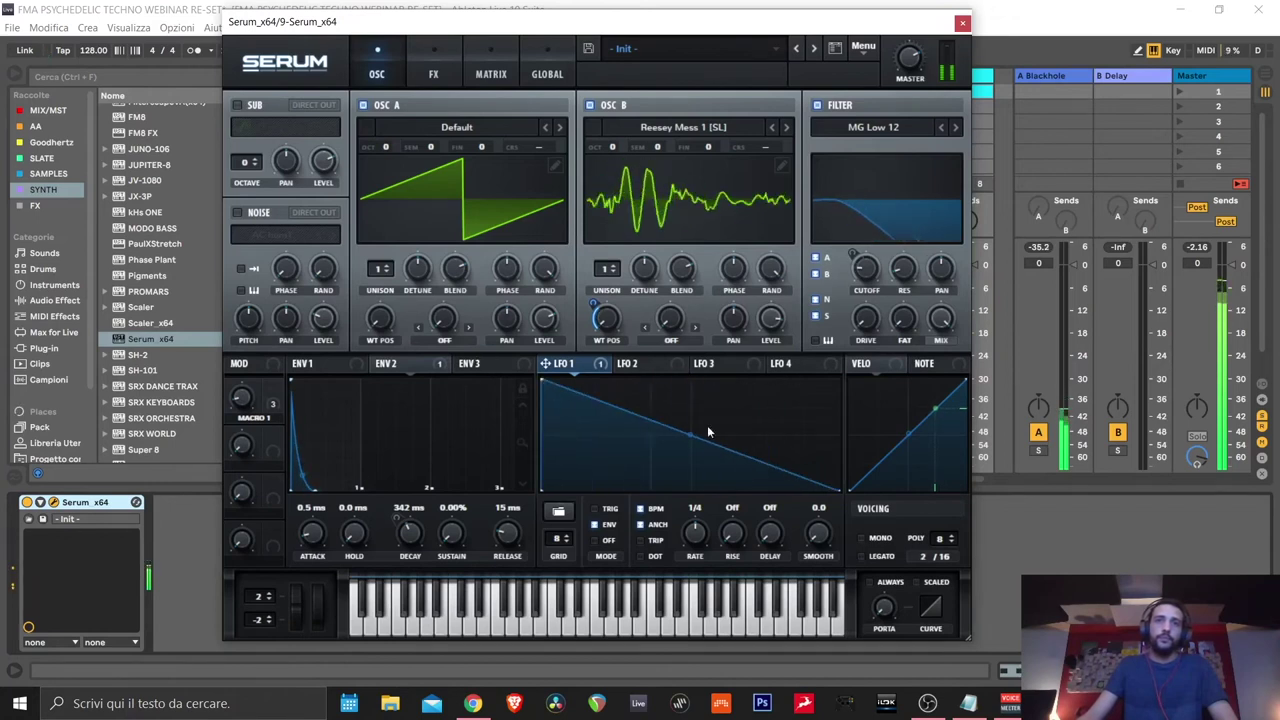
{"action": "mouse_move", "coordinate": [690, 436]}
{"action": "left_mouse_down"}
{"action": "mouse_move", "coordinate": [678, 469]}
{"action": "mouse_move", "coordinate": [688, 443]}
{"action": "left_mouse_up"}
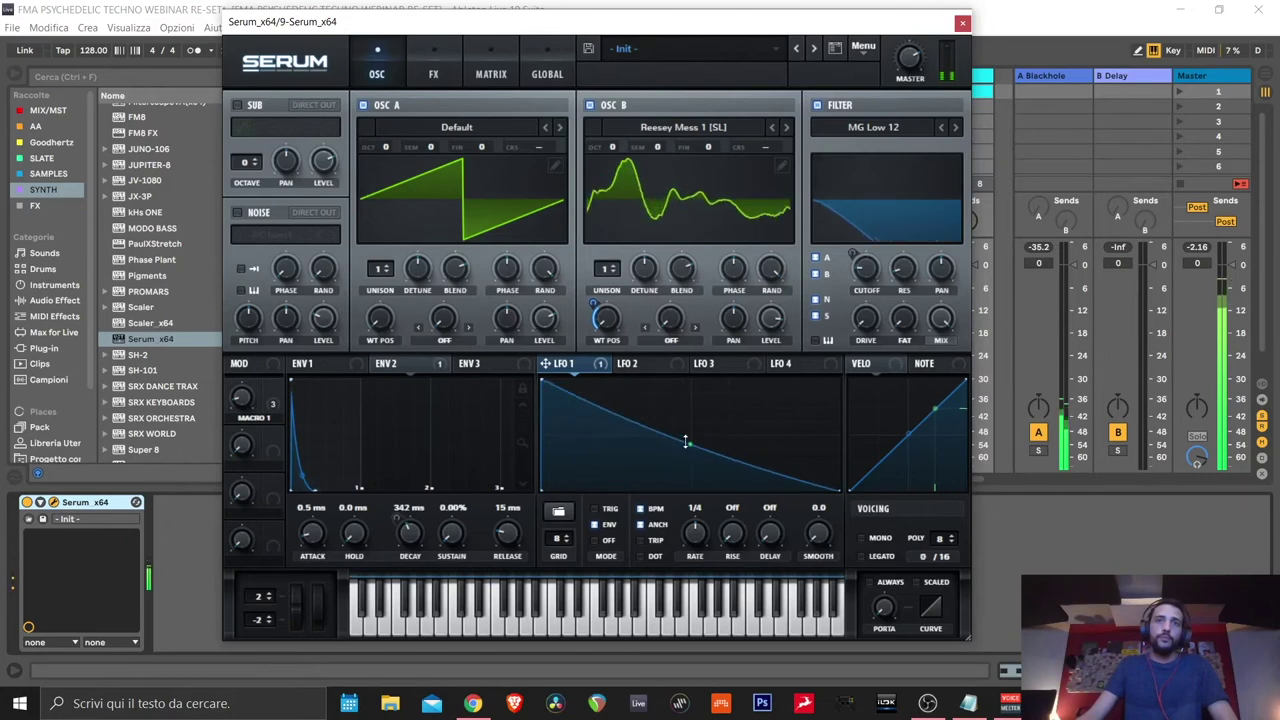
{"action": "left_click_drag", "start_coordinate": [241, 398], "coordinate": [243, 406]}
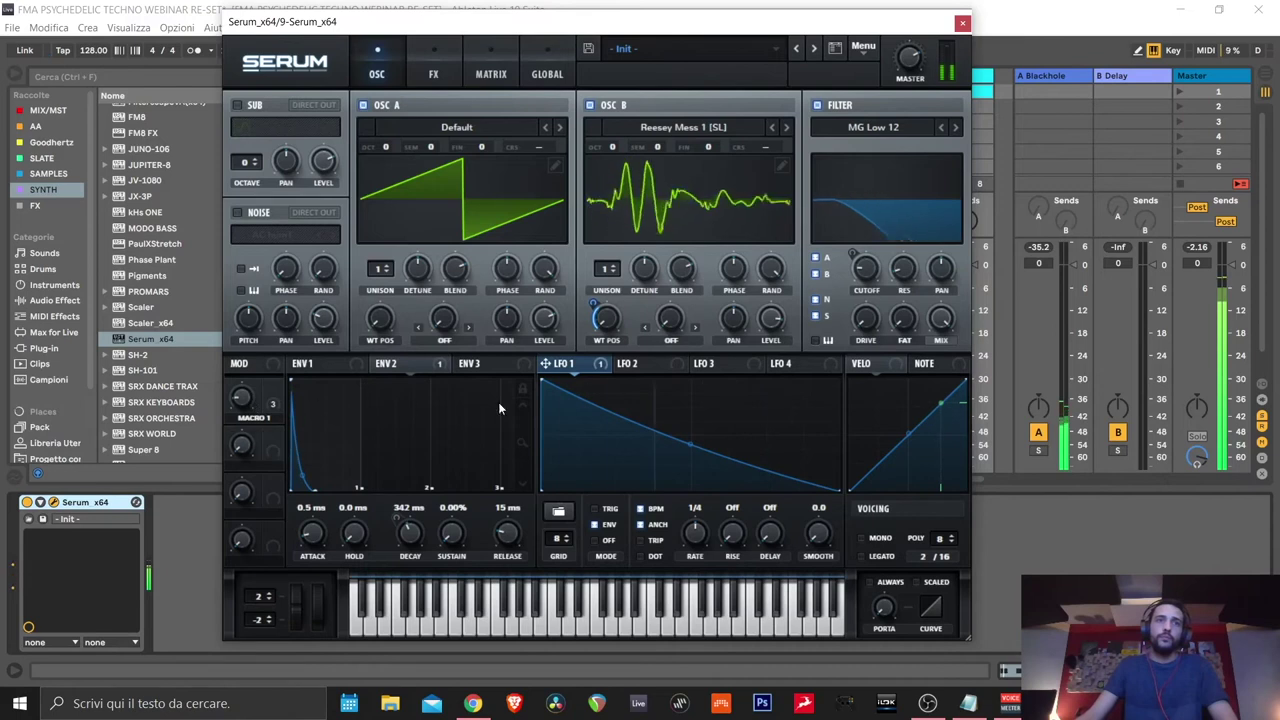
{"action": "left_click_drag", "start_coordinate": [545, 388], "coordinate": [532, 424]}
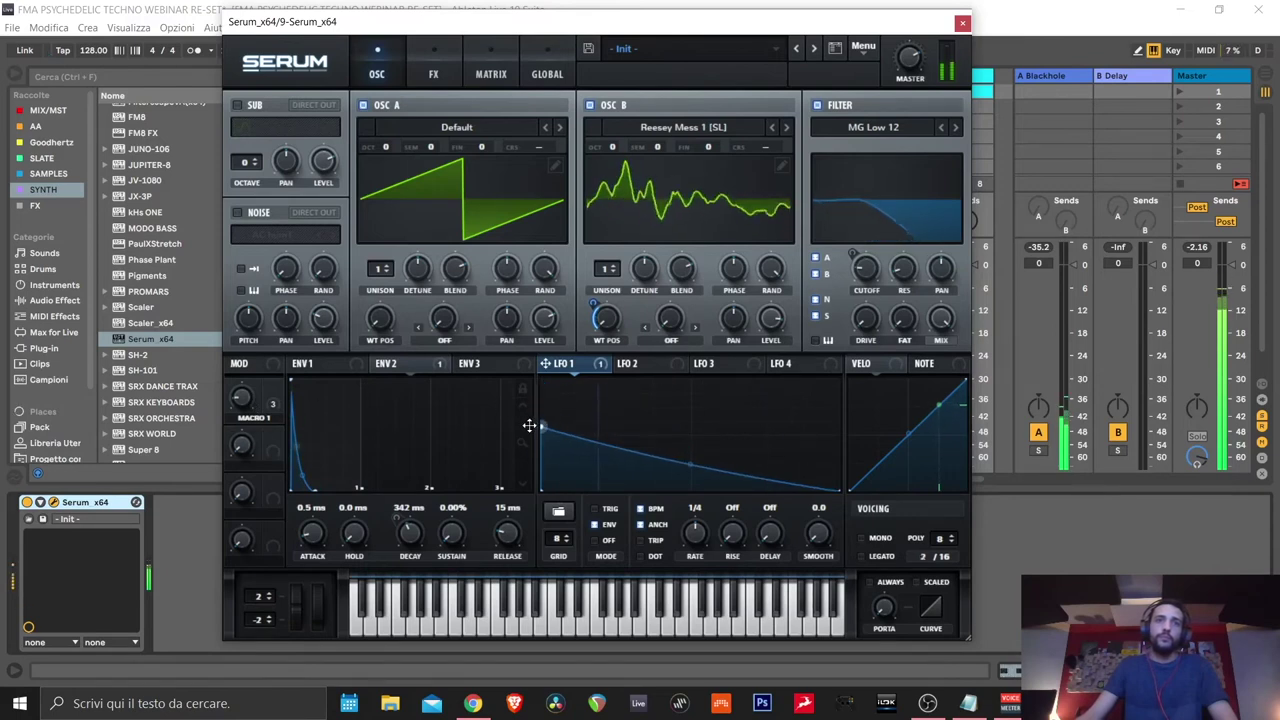
{"action": "mouse_move", "coordinate": [255, 408]}
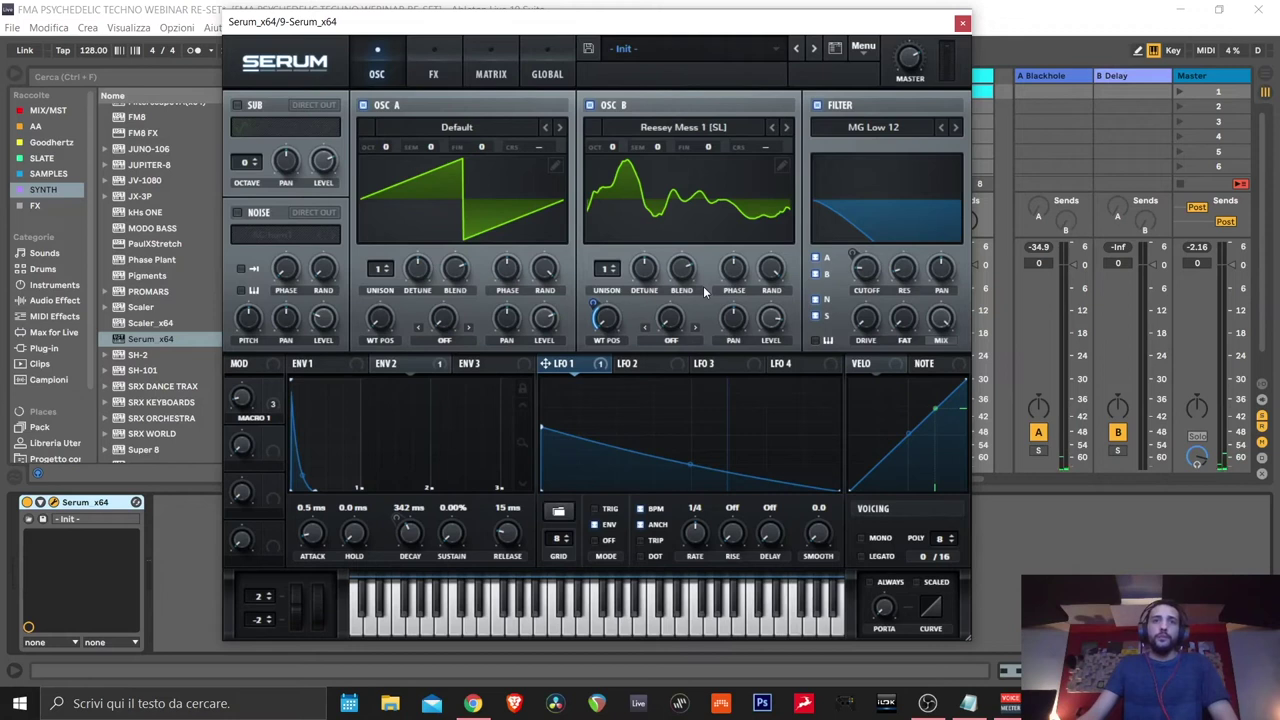
Show the modulation matrix and turn LFO 2's triangle into a descending ramp
{"action": "left_click", "coordinate": [433, 75]}
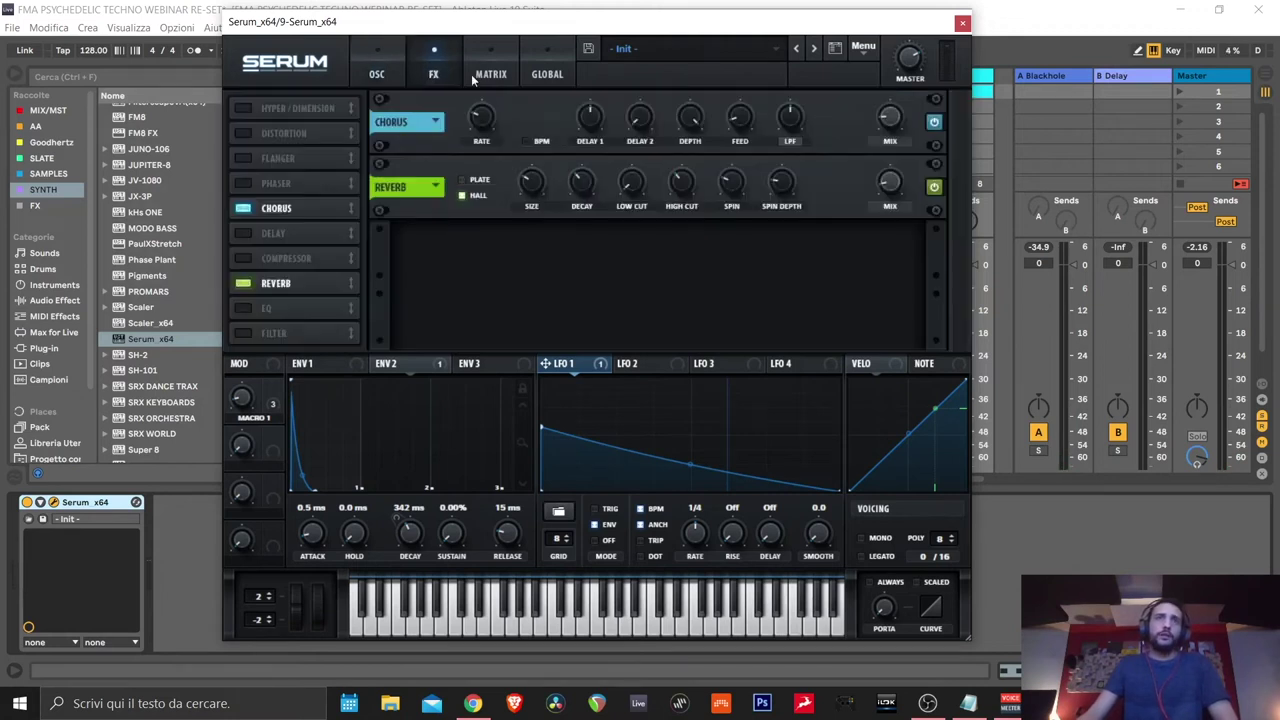
{"action": "left_click", "coordinate": [497, 80]}
{"action": "left_click", "coordinate": [481, 364]}
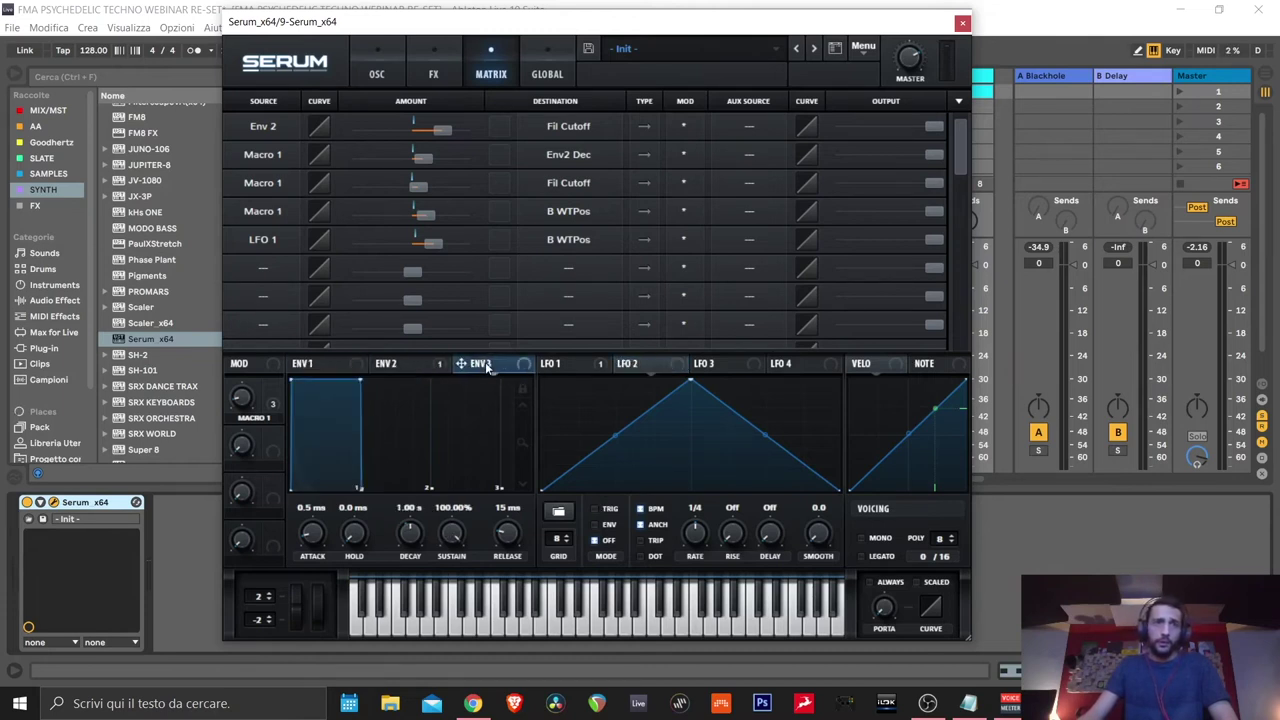
{"action": "left_click", "coordinate": [560, 364]}
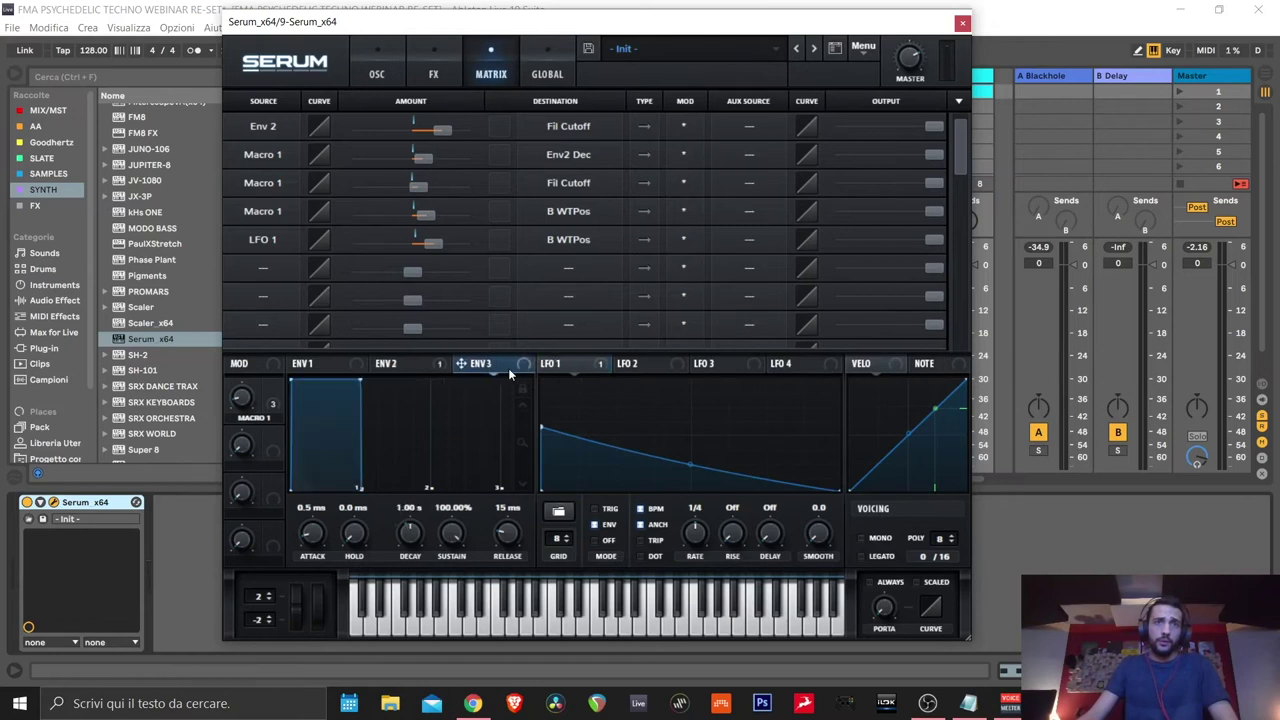
{"action": "left_click", "coordinate": [640, 364]}
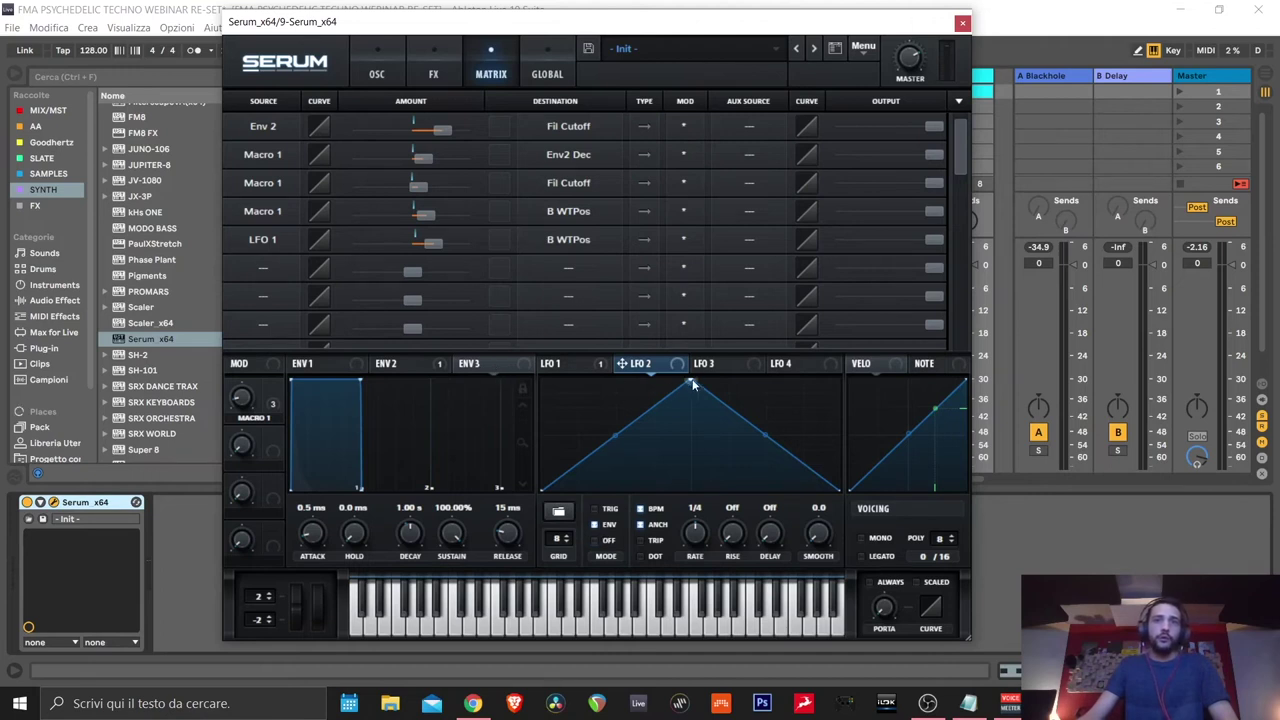
{"action": "left_click_drag", "start_coordinate": [693, 384], "coordinate": [472, 265]}
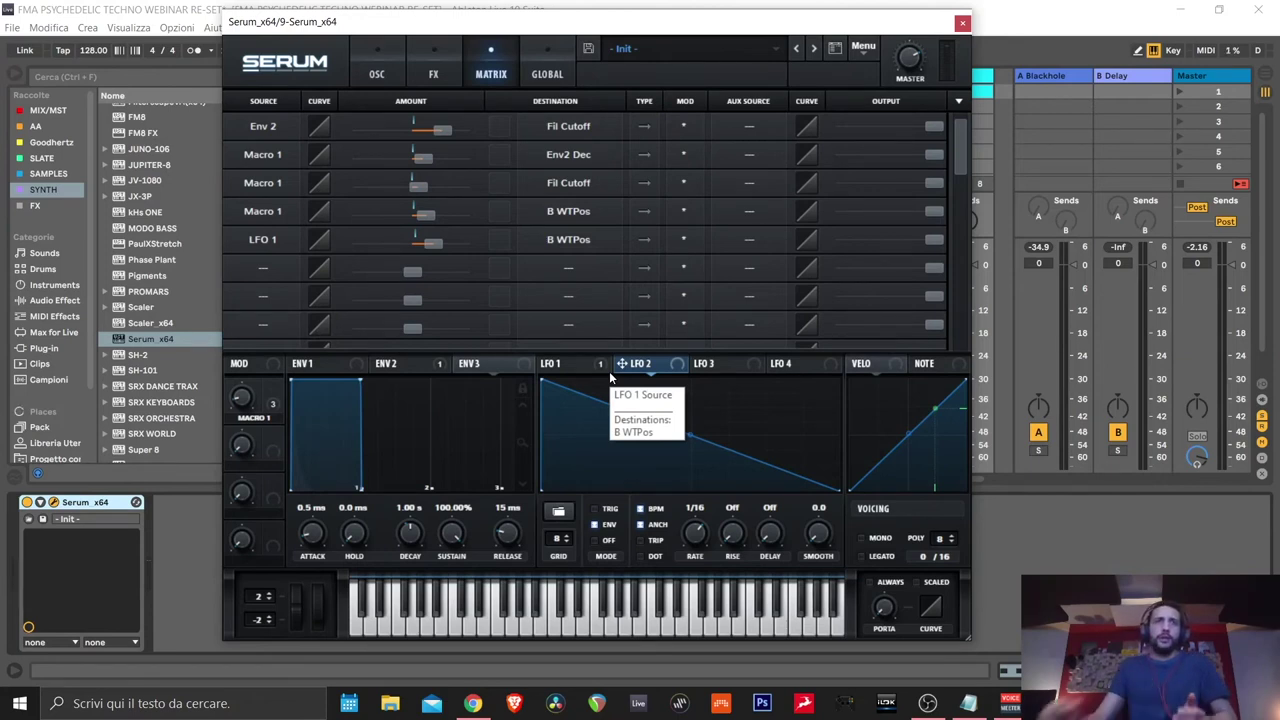
In matrix row 6, route LFO 2 to Master Tune at amount 12 and shape a steep drop
{"action": "left_click", "coordinate": [276, 270]}
{"action": "left_click", "coordinate": [274, 272]}
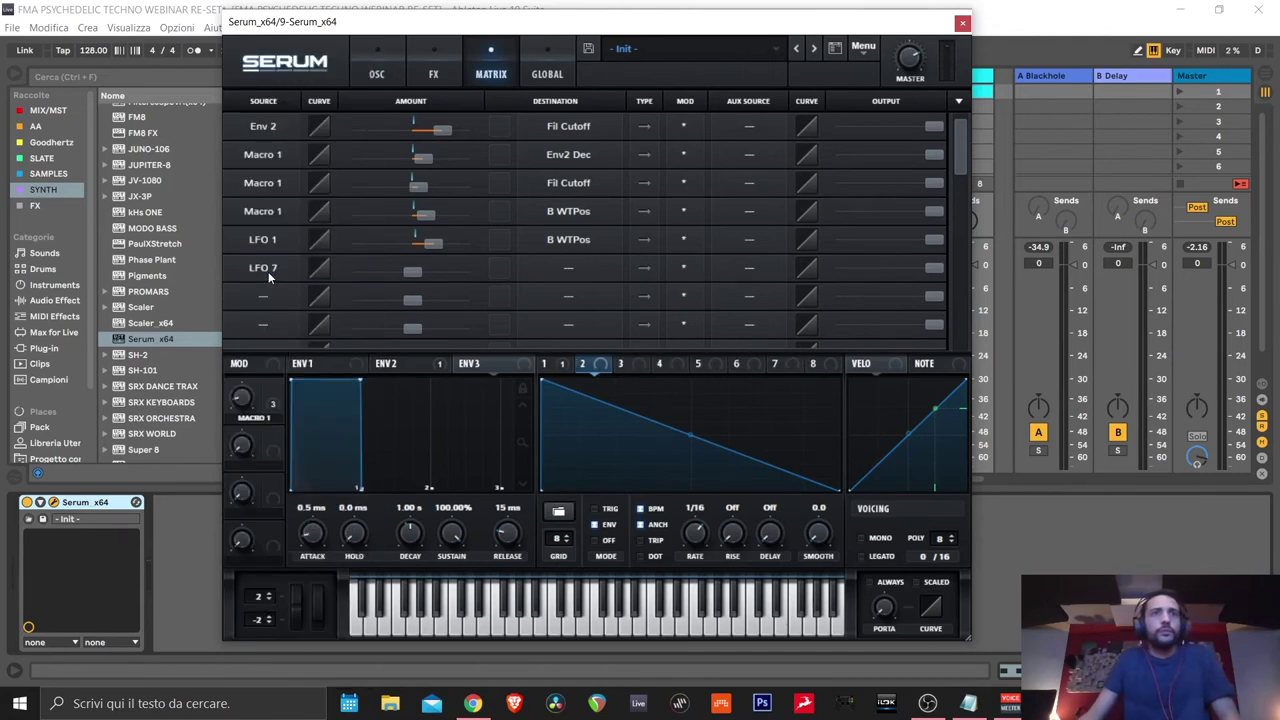
{"action": "left_click", "coordinate": [268, 271]}
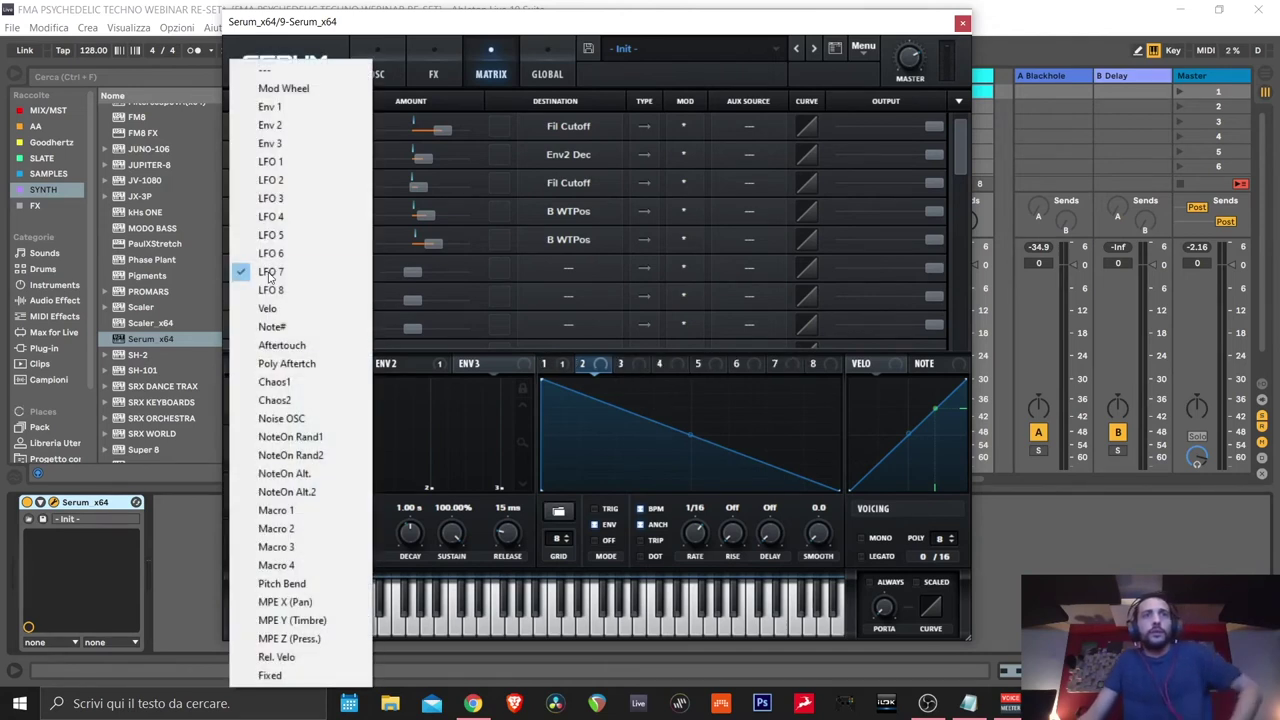
{"action": "left_click", "coordinate": [318, 179]}
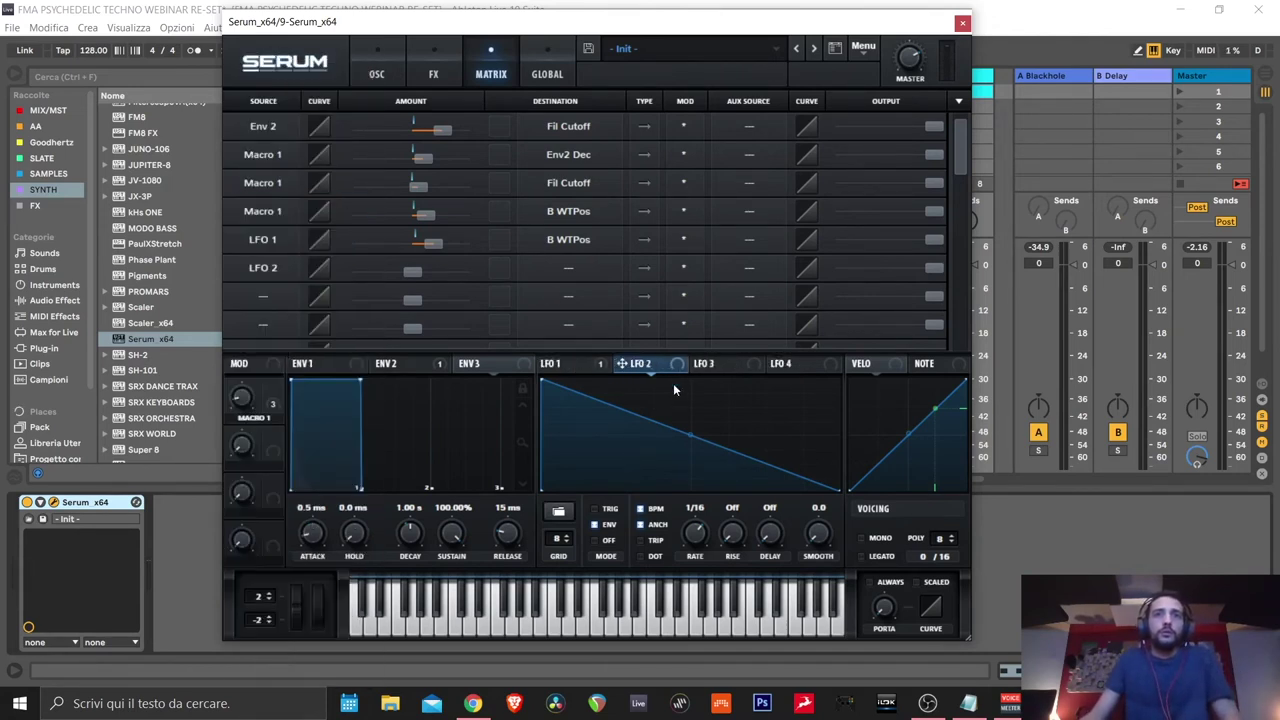
{"action": "left_click", "coordinate": [566, 265]}
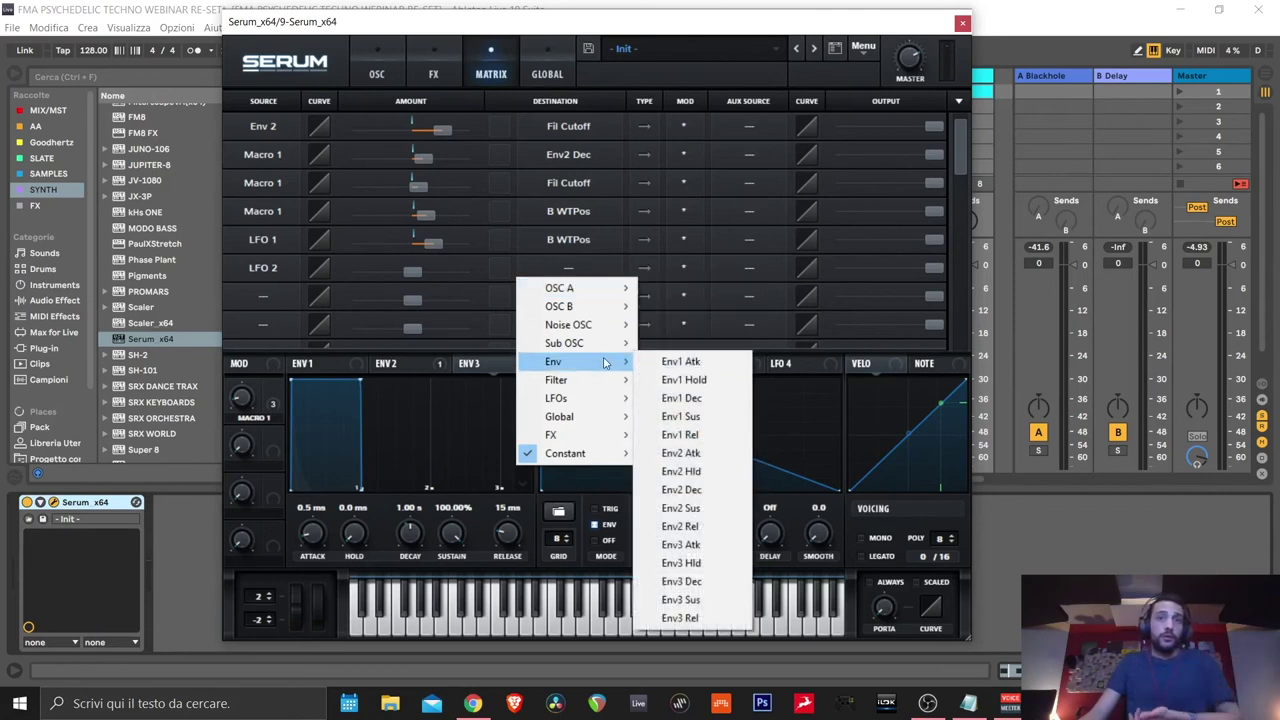
{"action": "mouse_move", "coordinate": [585, 419]}
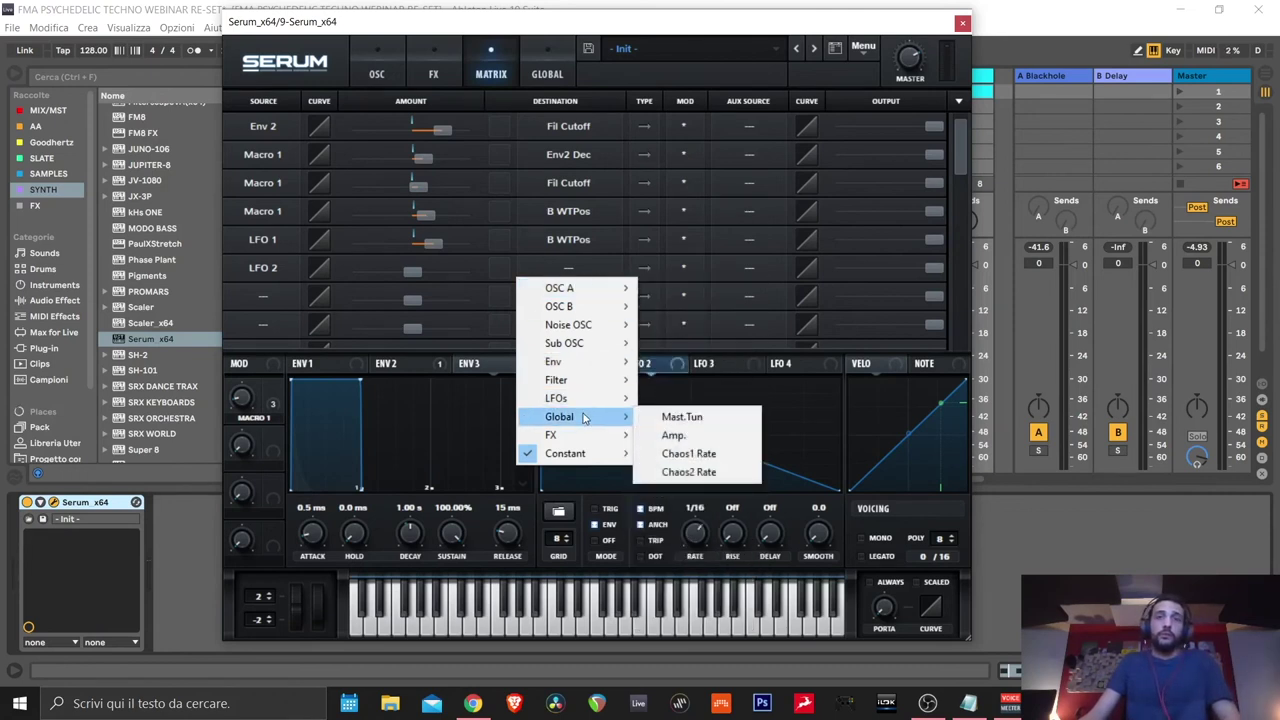
{"action": "left_click", "coordinate": [706, 419]}
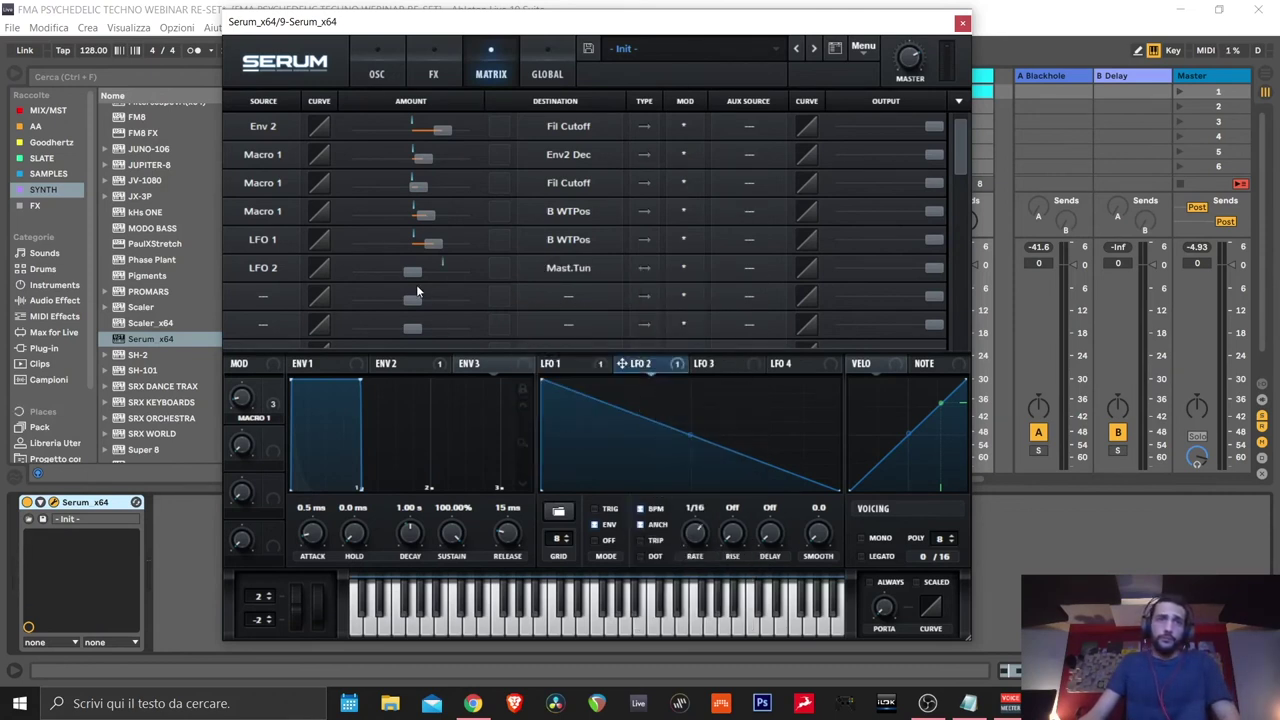
{"action": "left_click_drag", "start_coordinate": [416, 282], "coordinate": [426, 272]}
{"action": "left_click_drag", "start_coordinate": [645, 460], "coordinate": [565, 548]}
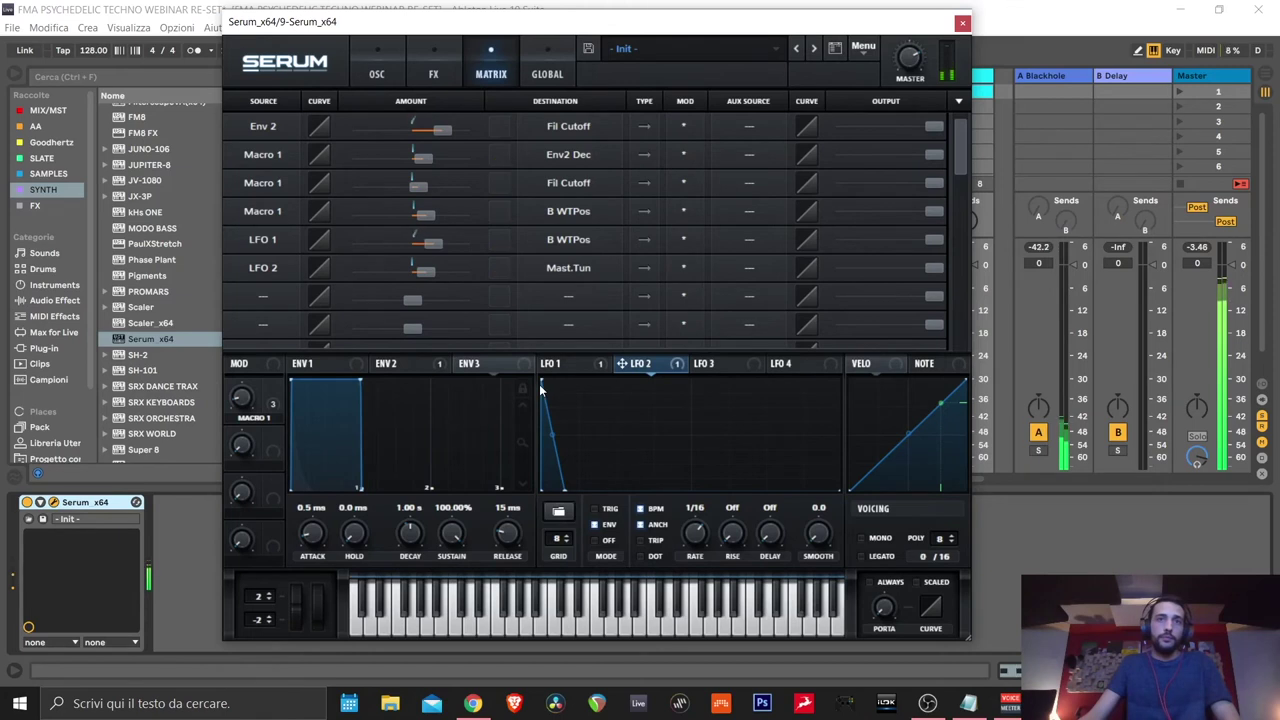
Raise LFO 2's Master Tune amount to 100, lengthen its descent, and keep the start at full height
{"action": "left_click_drag", "start_coordinate": [420, 271], "coordinate": [472, 271]}
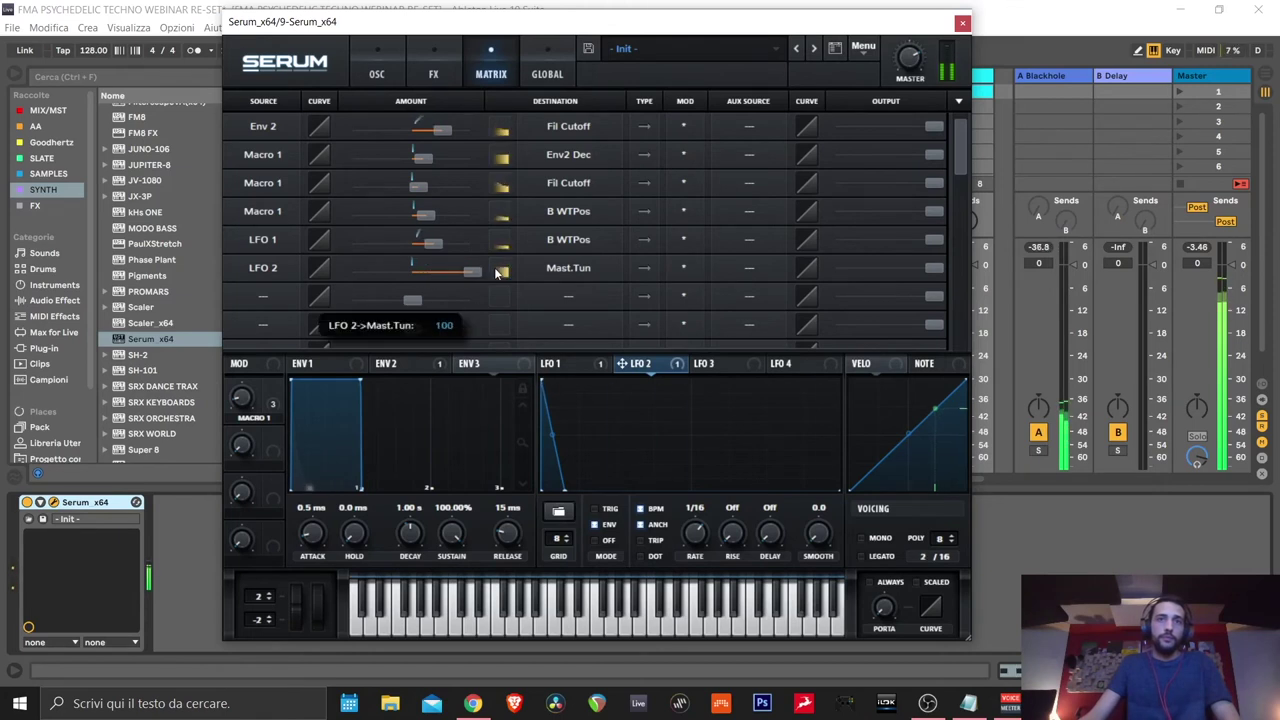
{"action": "left_click_drag", "start_coordinate": [565, 490], "coordinate": [558, 525]}
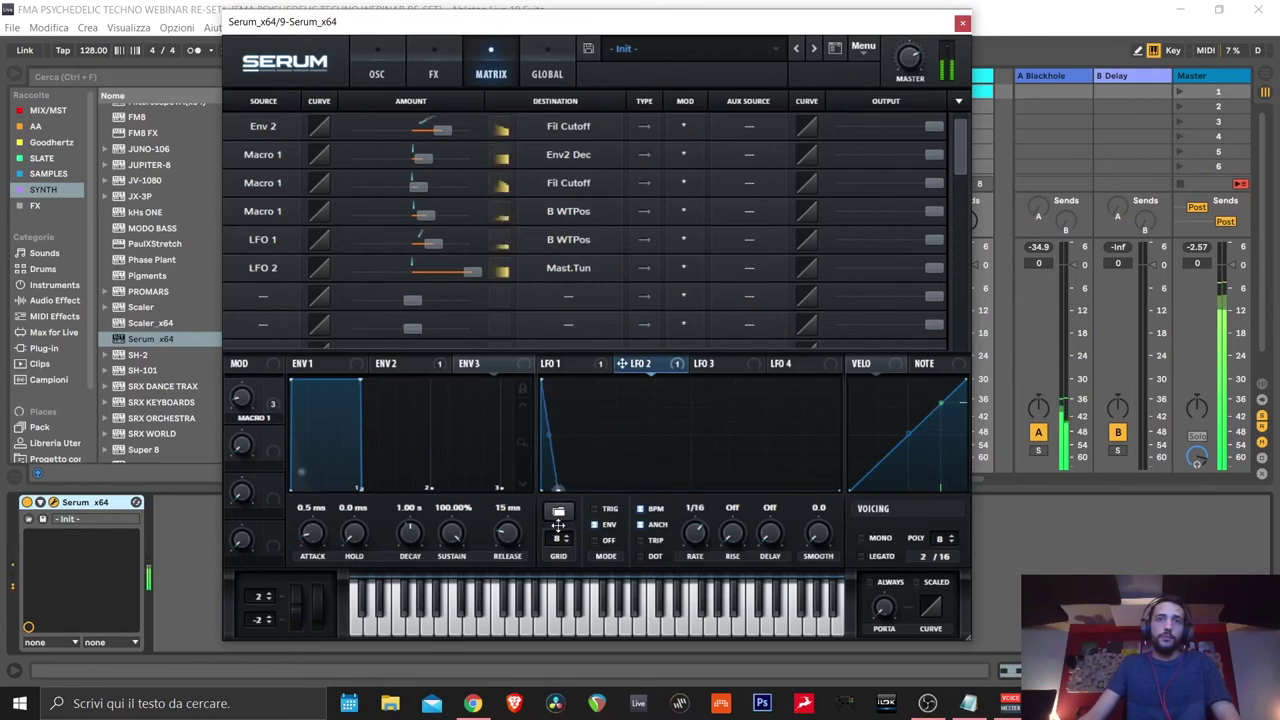
{"action": "left_click_drag", "start_coordinate": [539, 384], "coordinate": [526, 428]}
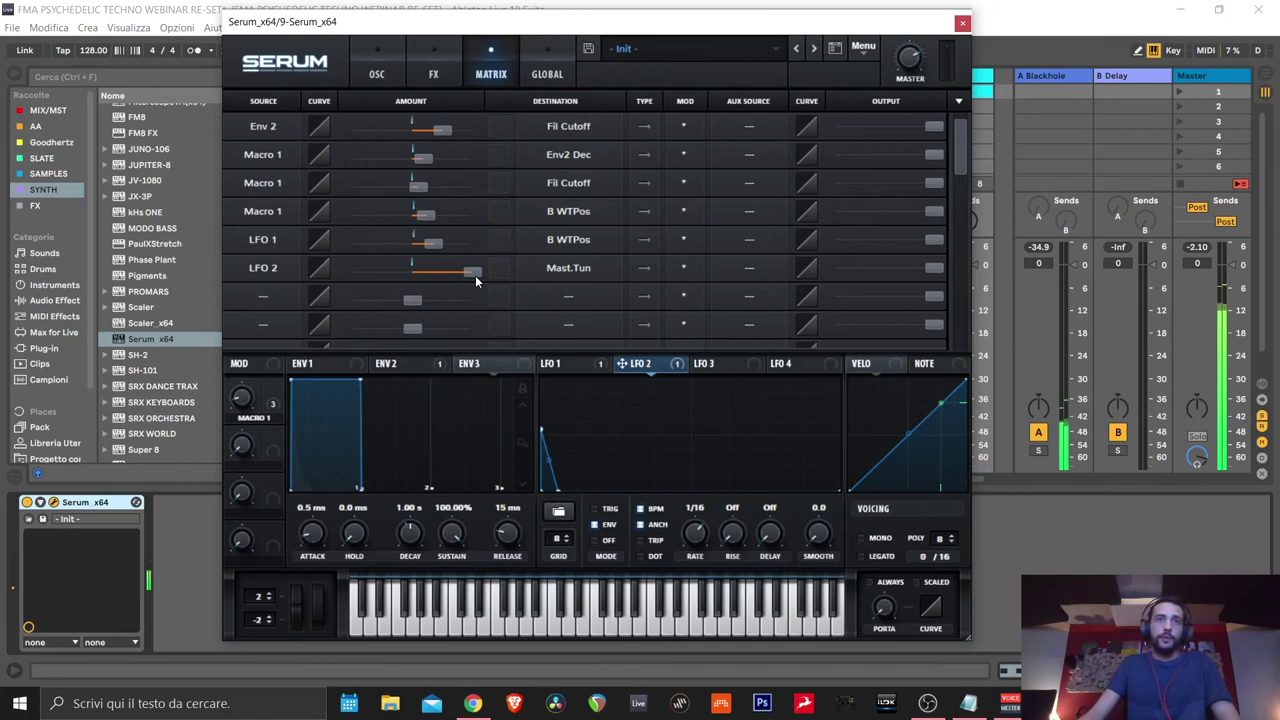
{"action": "left_click_drag", "start_coordinate": [541, 428], "coordinate": [538, 378]}
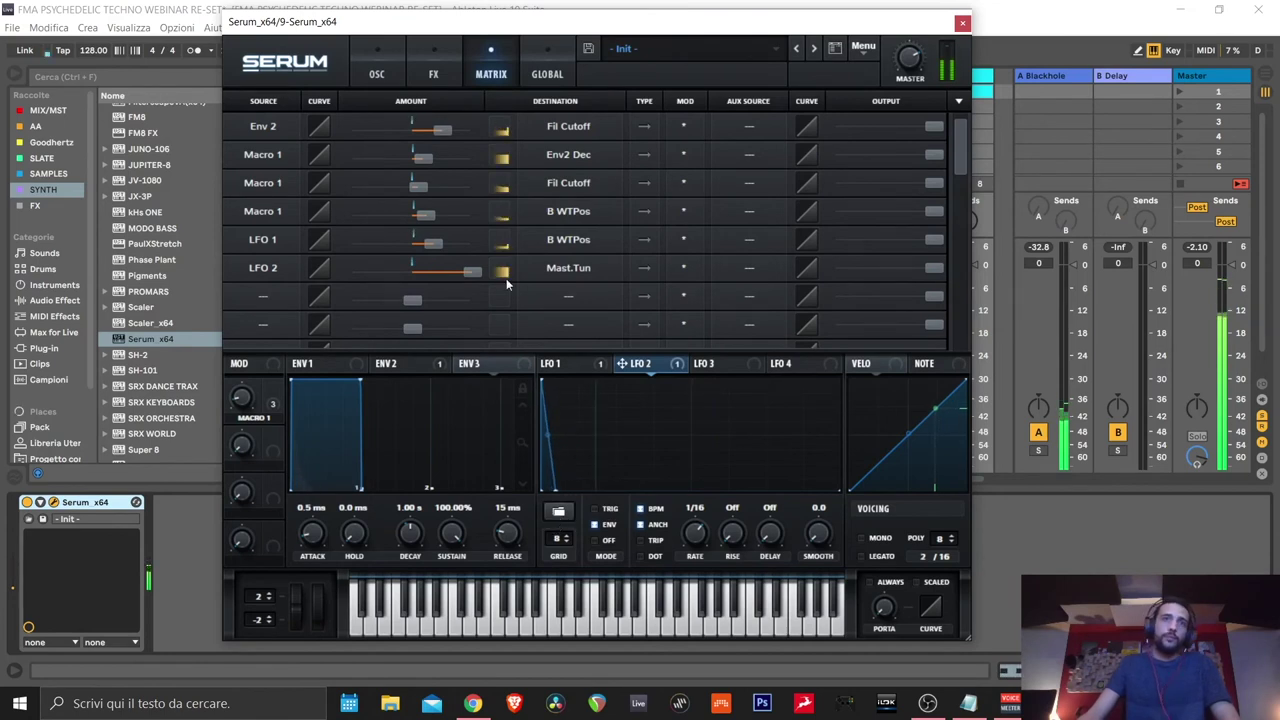
{"action": "left_click", "coordinate": [380, 74]}
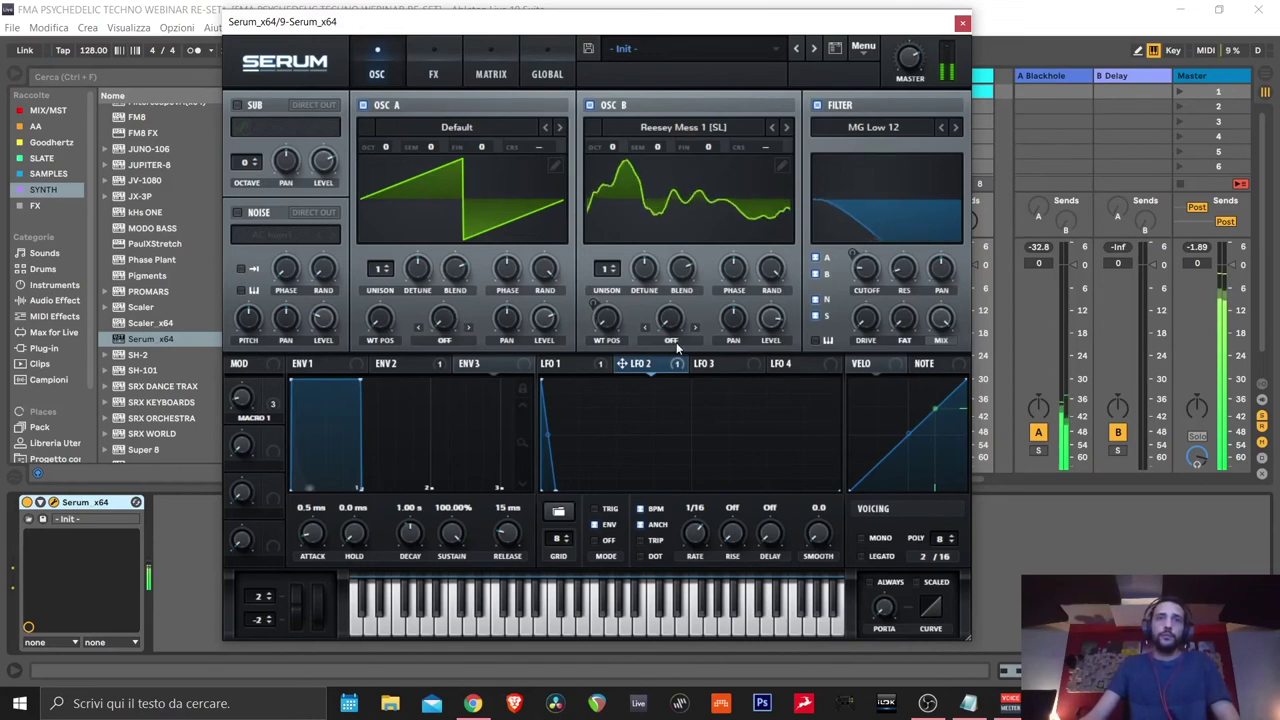
Switch OSC B's warp to BEND+ and let LFO 2 modulate the warp amount
{"action": "left_click_drag", "start_coordinate": [676, 342], "coordinate": [668, 316]}
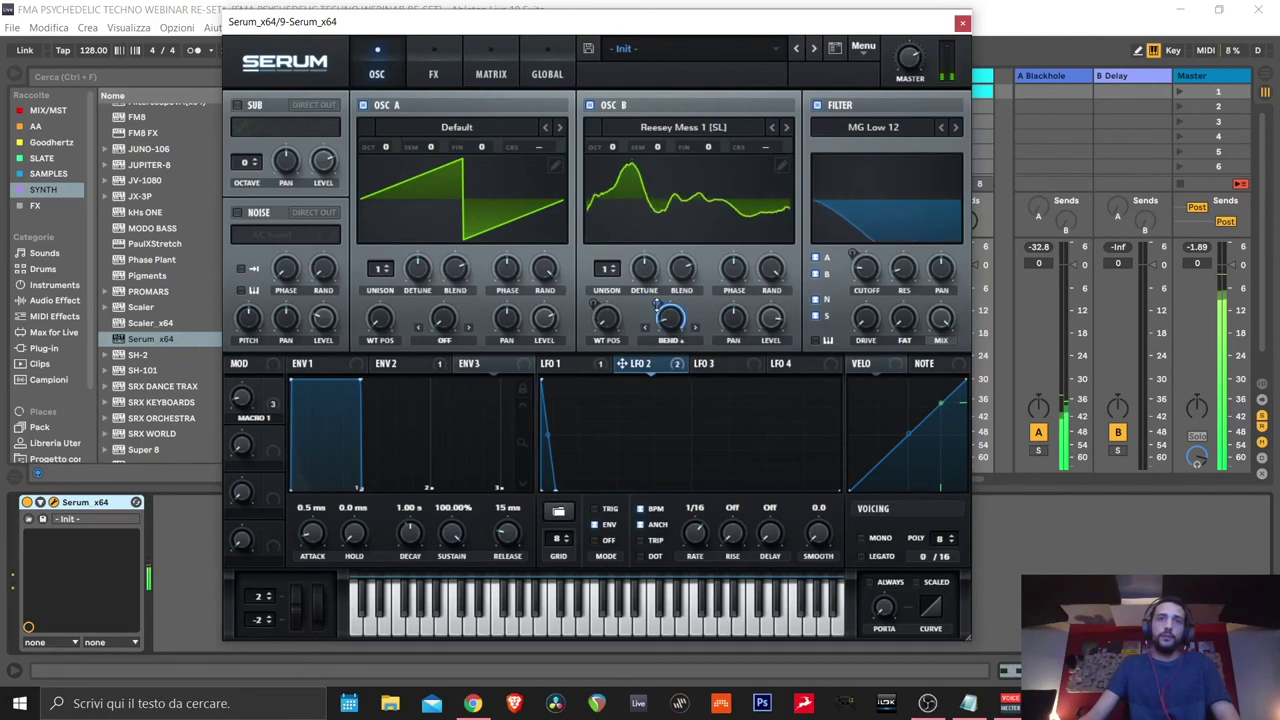
{"action": "mouse_move", "coordinate": [646, 327]}
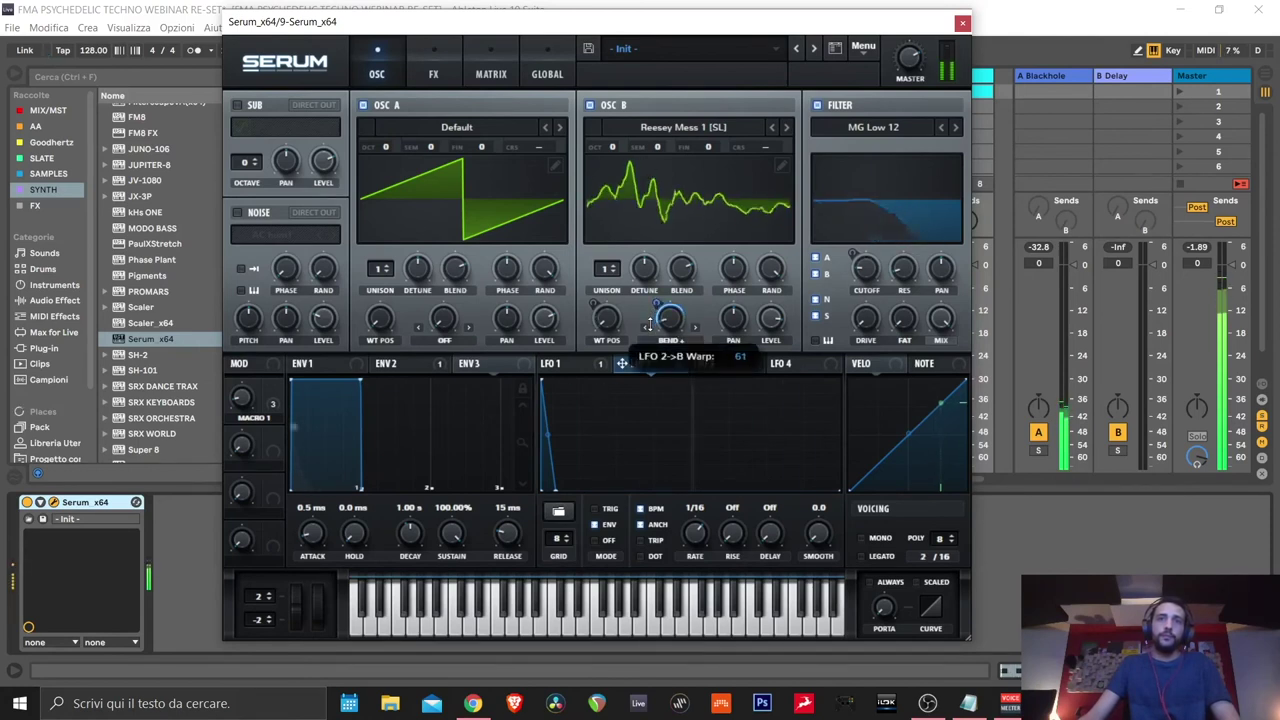
{"action": "mouse_move", "coordinate": [241, 397]}
{"action": "left_mouse_down"}
{"action": "mouse_move", "coordinate": [250, 284]}
{"action": "mouse_move", "coordinate": [251, 414]}
{"action": "left_mouse_up"}
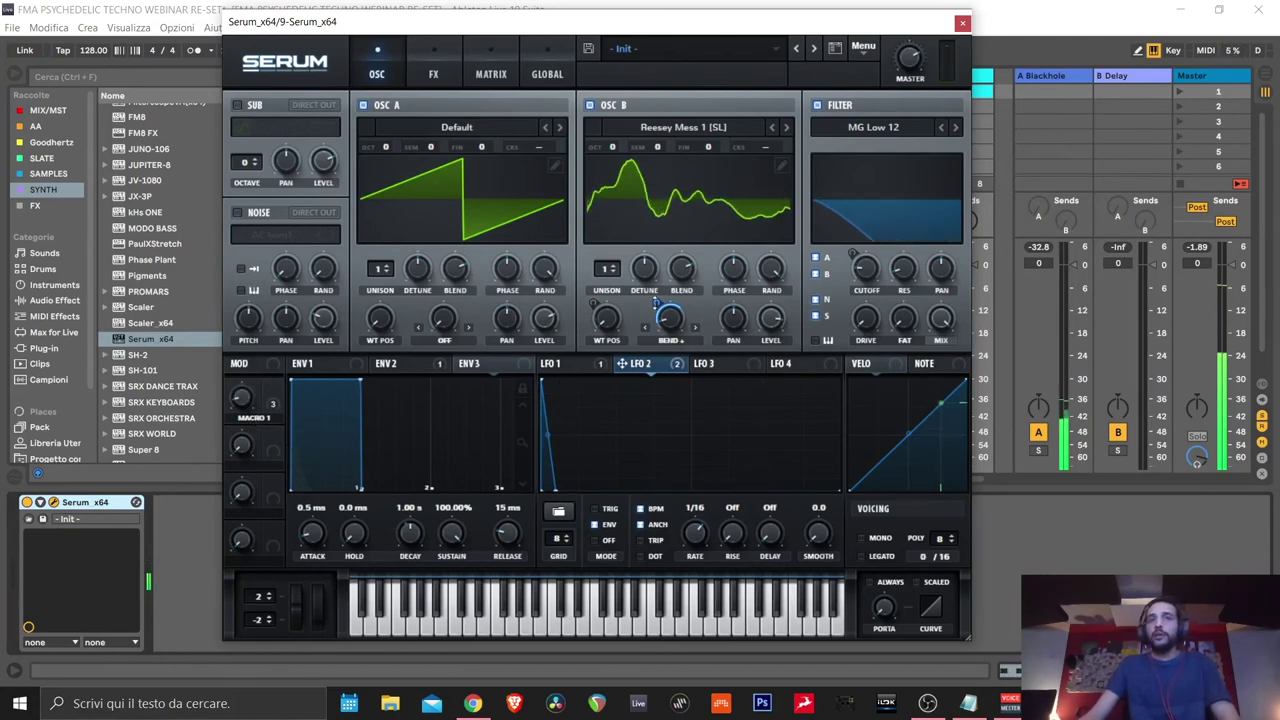
{"action": "mouse_move", "coordinate": [614, 331]}
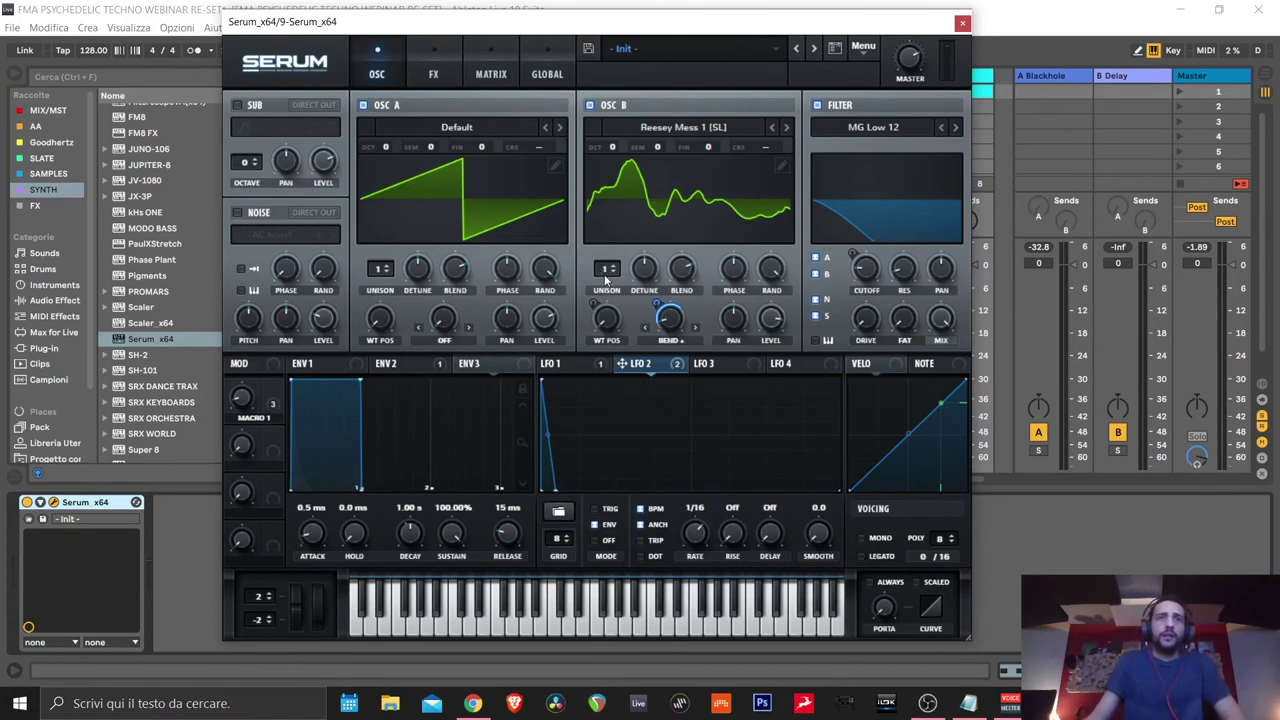
Raise OSC B's unison to 6 voices and turn the Macro 1 knob up
{"action": "left_click_drag", "start_coordinate": [607, 268], "coordinate": [626, 325]}
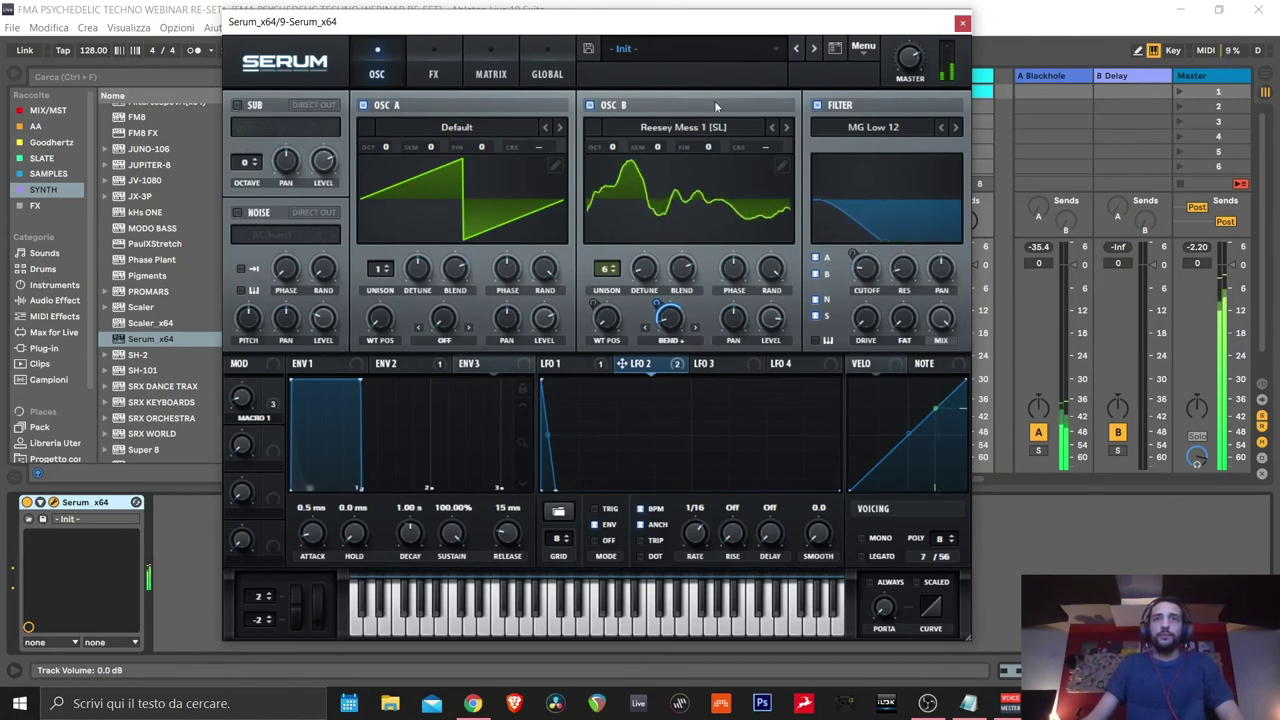
{"action": "mouse_move", "coordinate": [242, 400]}
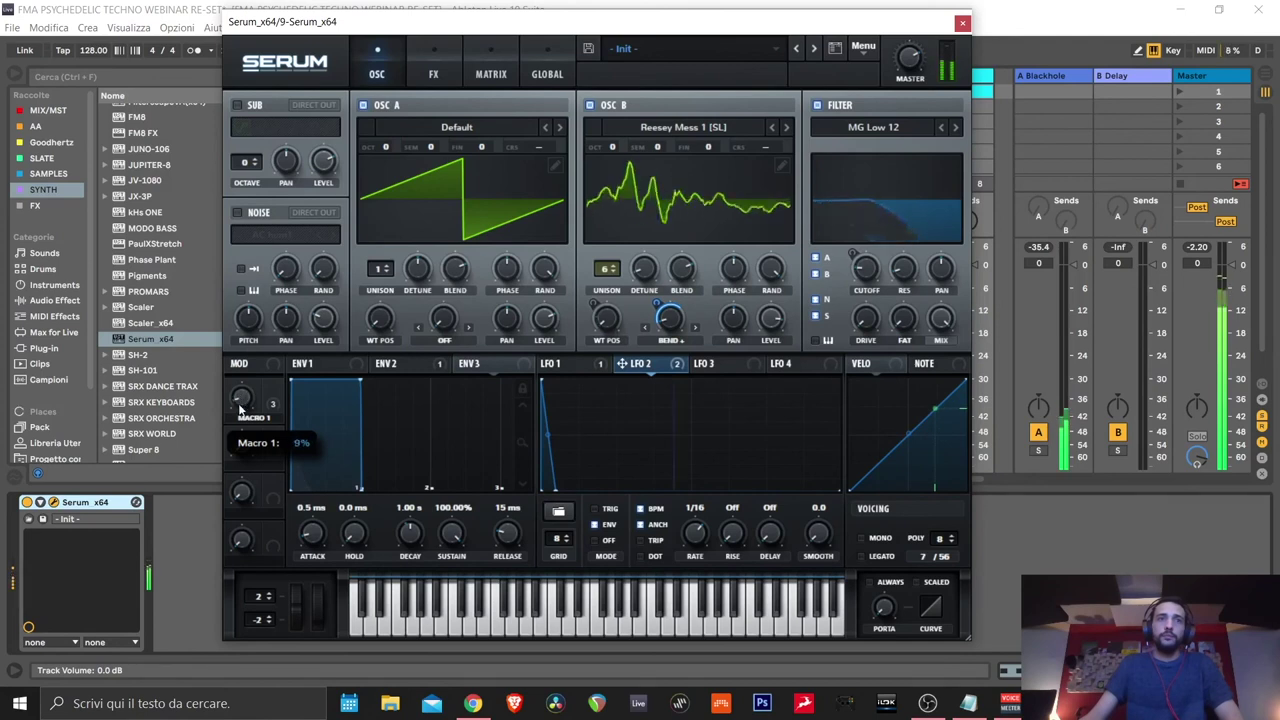
{"action": "mouse_move", "coordinate": [240, 400]}
{"action": "left_mouse_down"}
{"action": "mouse_move", "coordinate": [251, 329]}
{"action": "mouse_move", "coordinate": [235, 398]}
{"action": "left_mouse_up"}
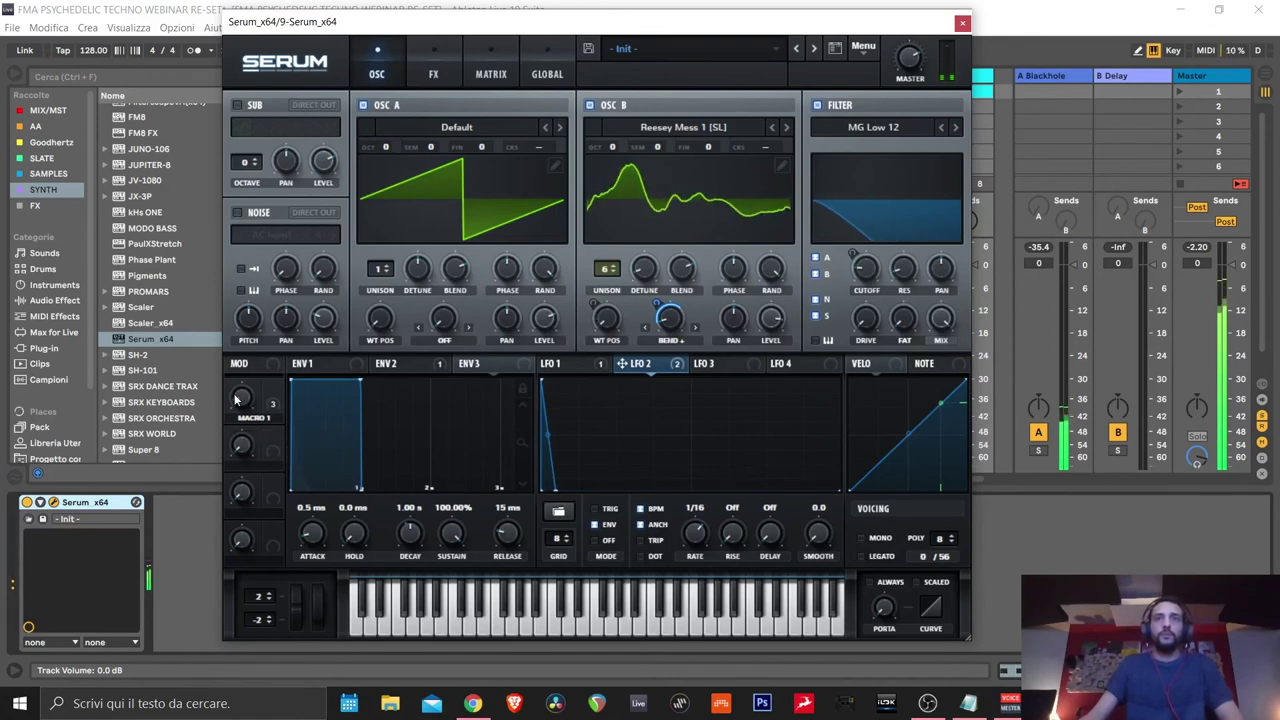
Close Serum and start session playback with the Instrument track selected
{"action": "left_click", "coordinate": [962, 22]}
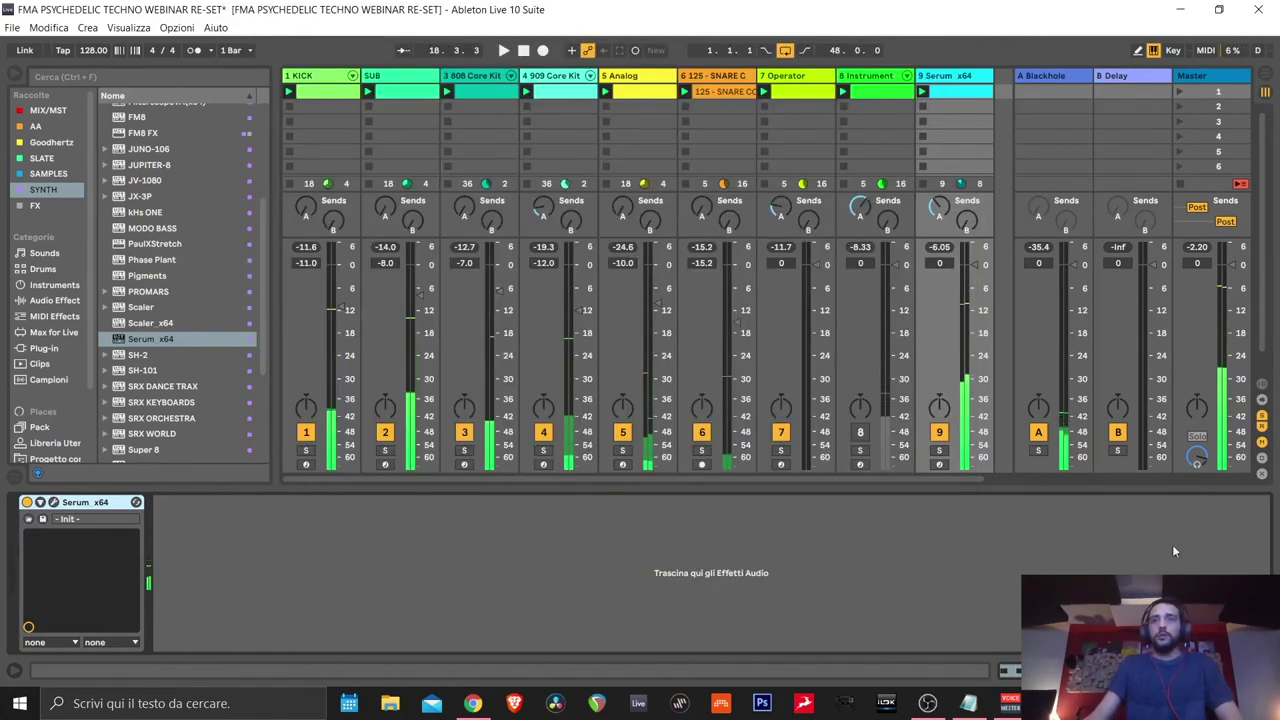
{"action": "key", "text": "space"}
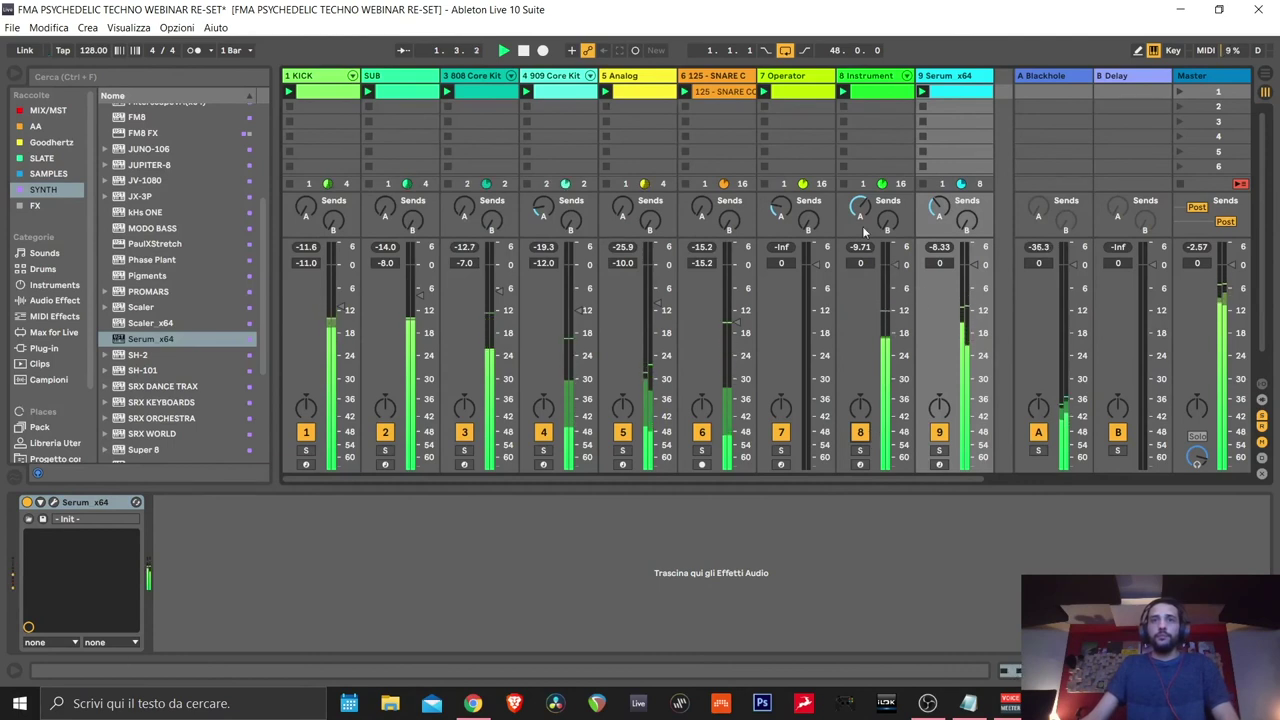
{"action": "left_click", "coordinate": [875, 428]}
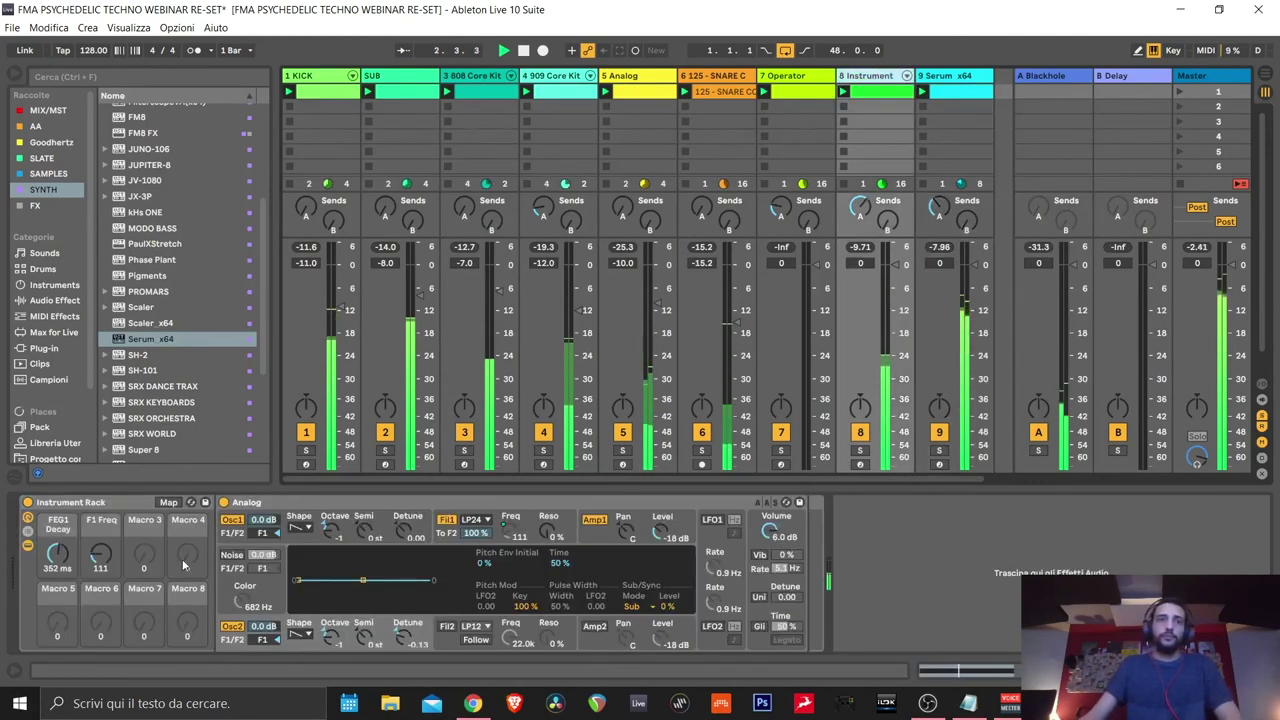
Set the Instrument rack's FEG1 Decay to 2.77 s and F1 Freq to 73, then reopen Serum
{"action": "left_click_drag", "start_coordinate": [48, 570], "coordinate": [48, 510]}
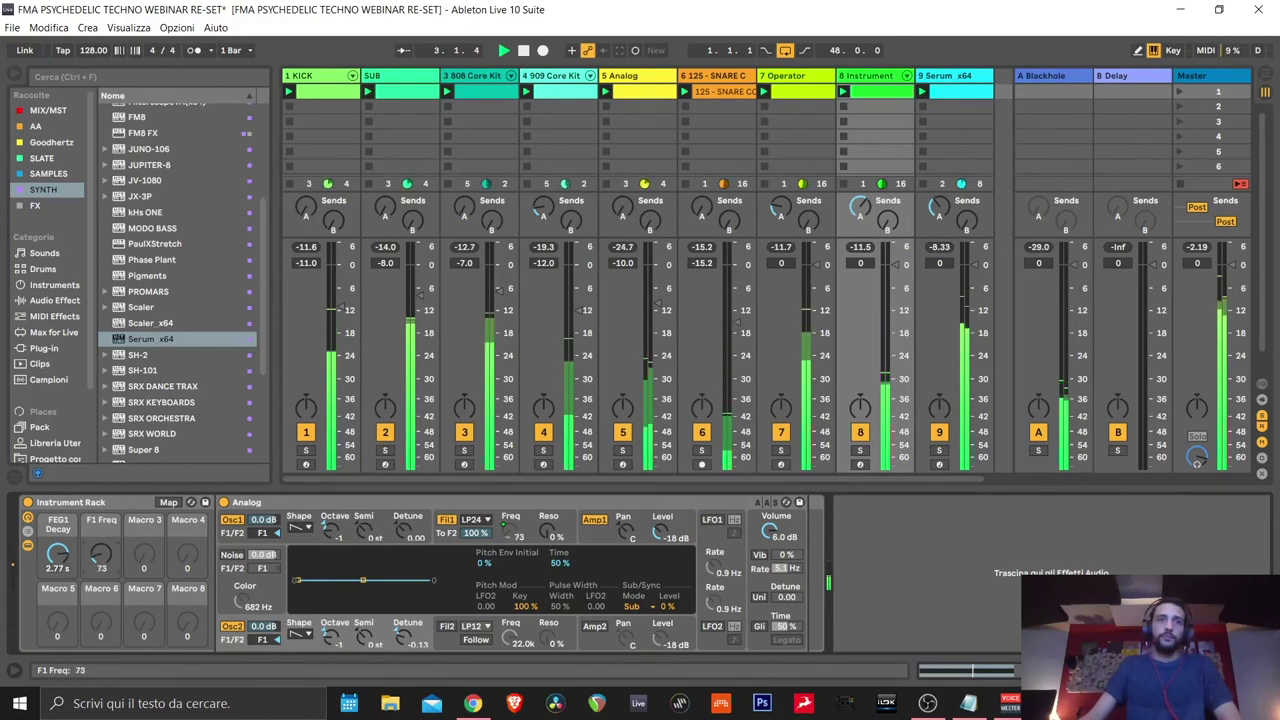
{"action": "left_click_drag", "start_coordinate": [103, 566], "coordinate": [103, 600]}
{"action": "left_click", "coordinate": [945, 83]}
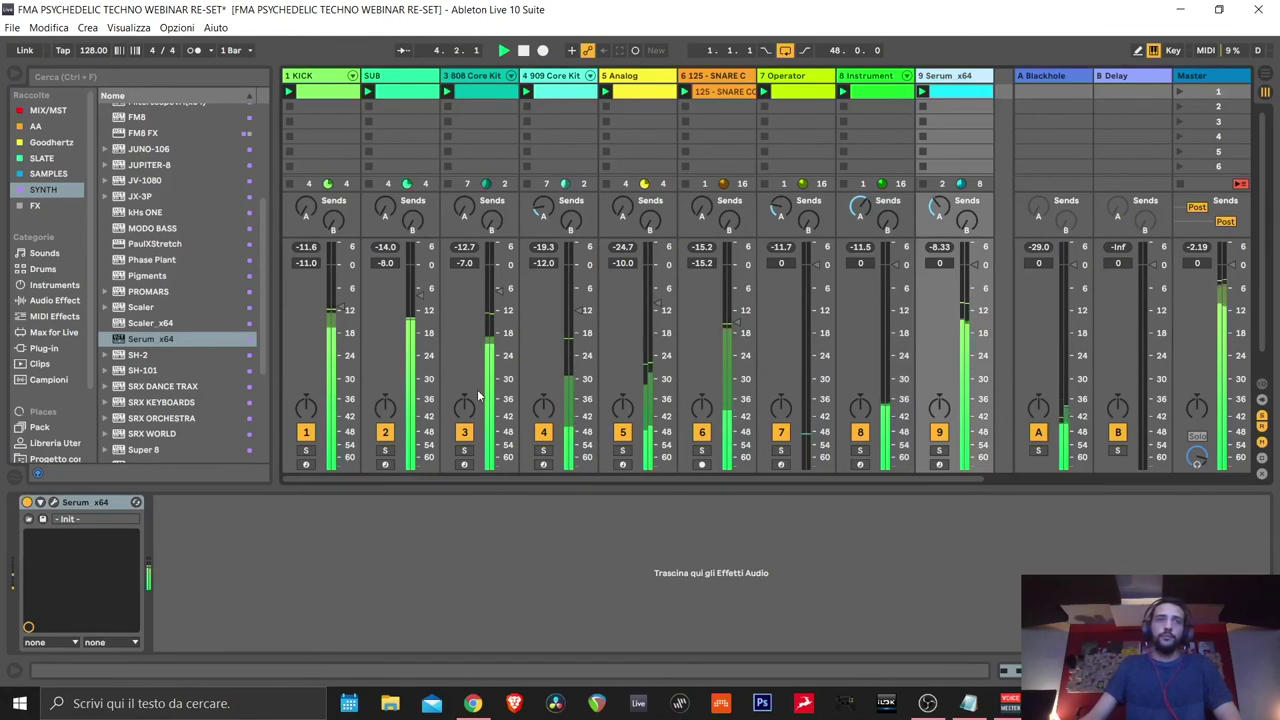
{"action": "left_click", "coordinate": [53, 502]}
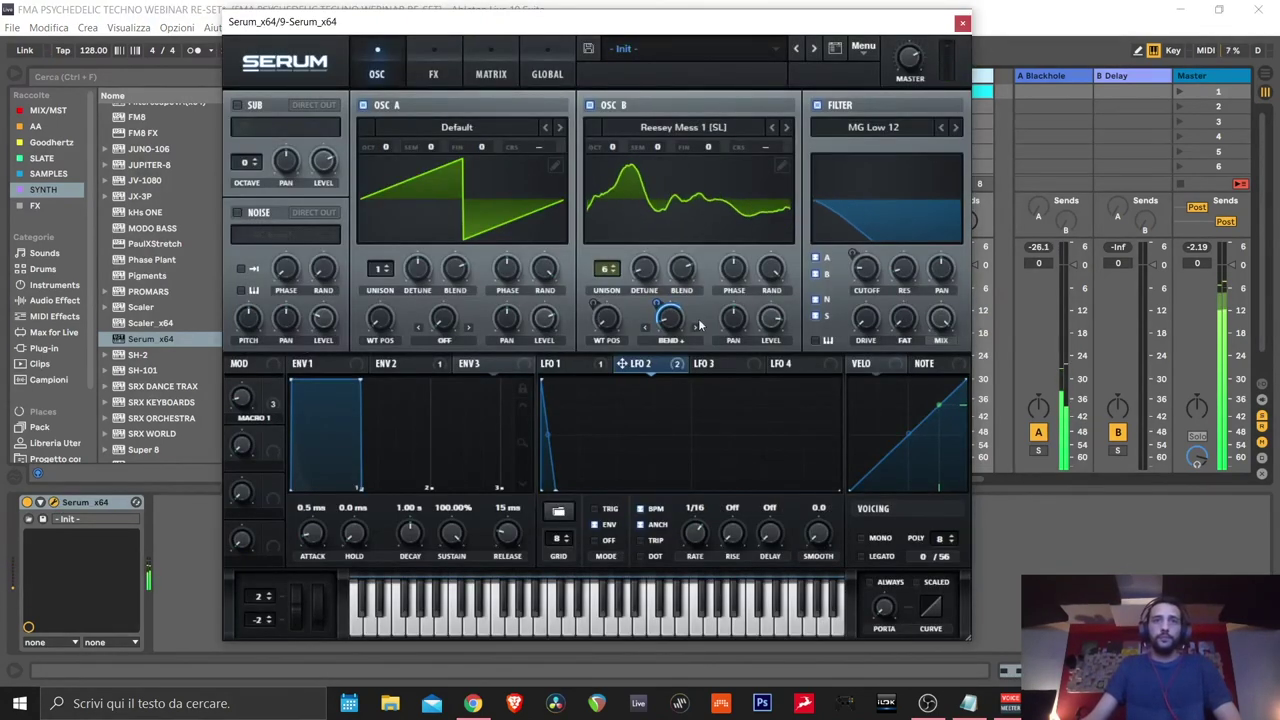
Shift the Serum window left and review its modulation matrix
{"action": "left_click_drag", "start_coordinate": [906, 21], "coordinate": [738, 29]}
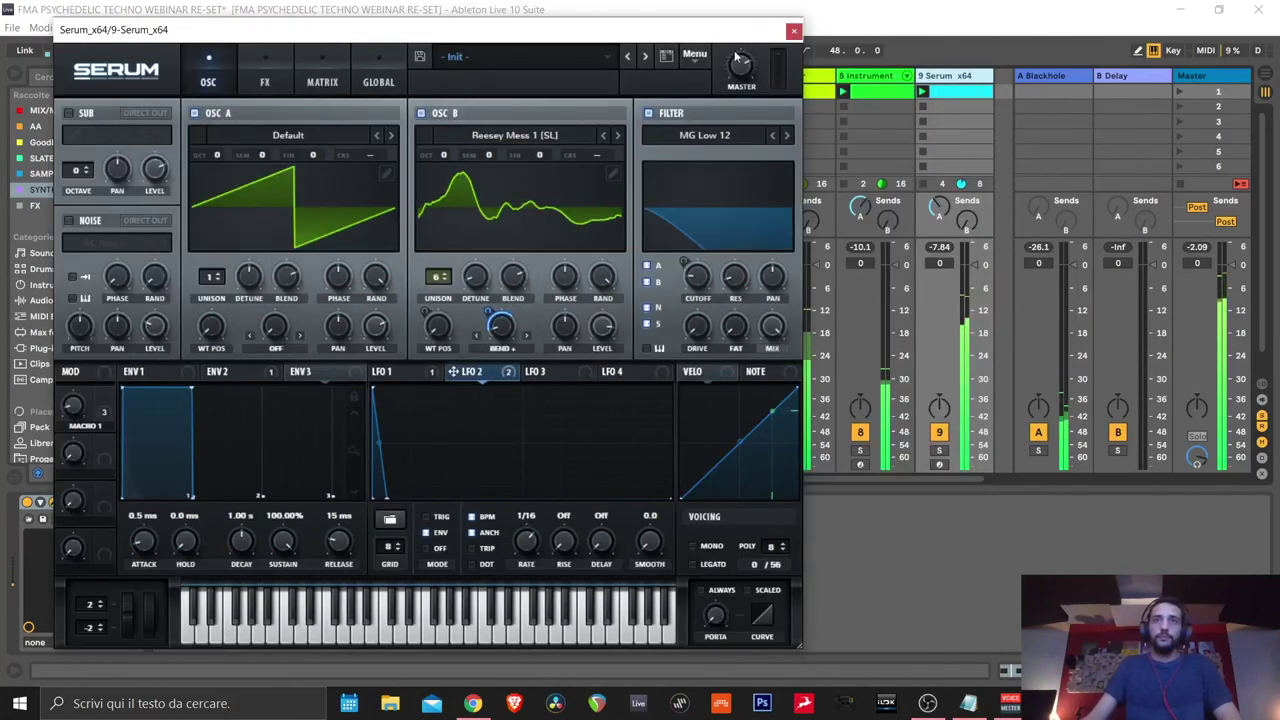
{"action": "left_click", "coordinate": [930, 200]}
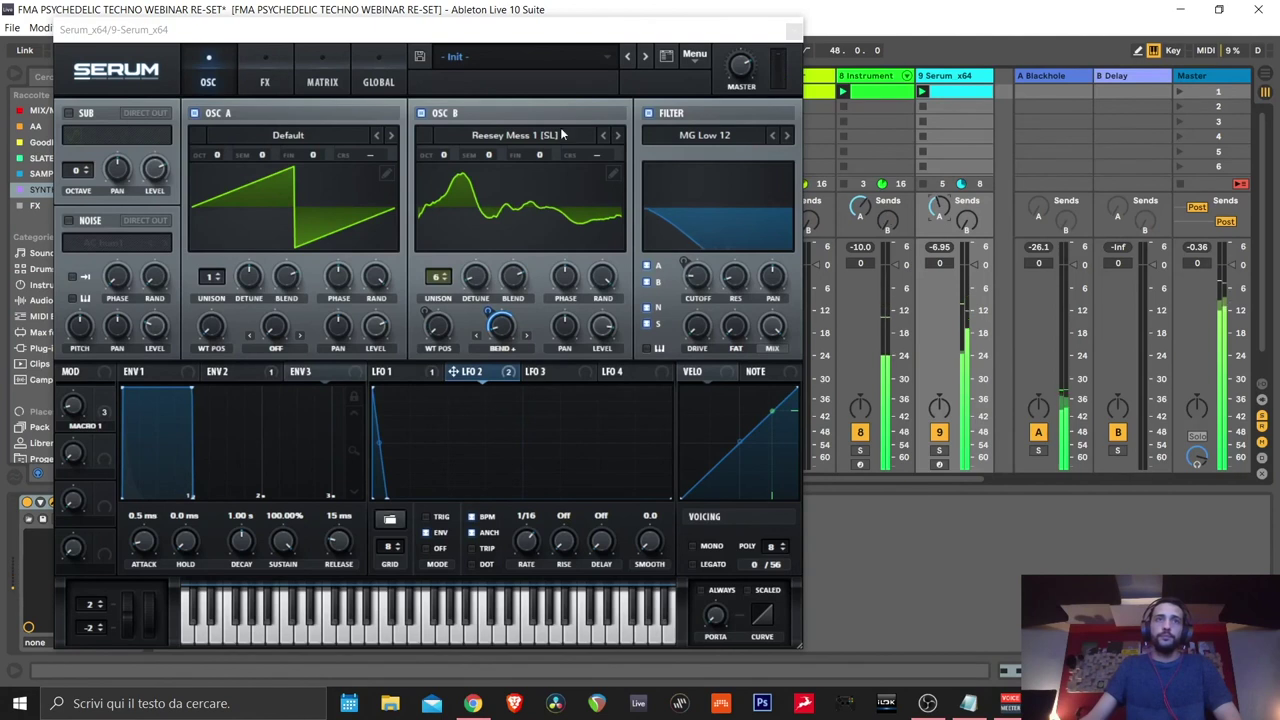
{"action": "left_click", "coordinate": [322, 80]}
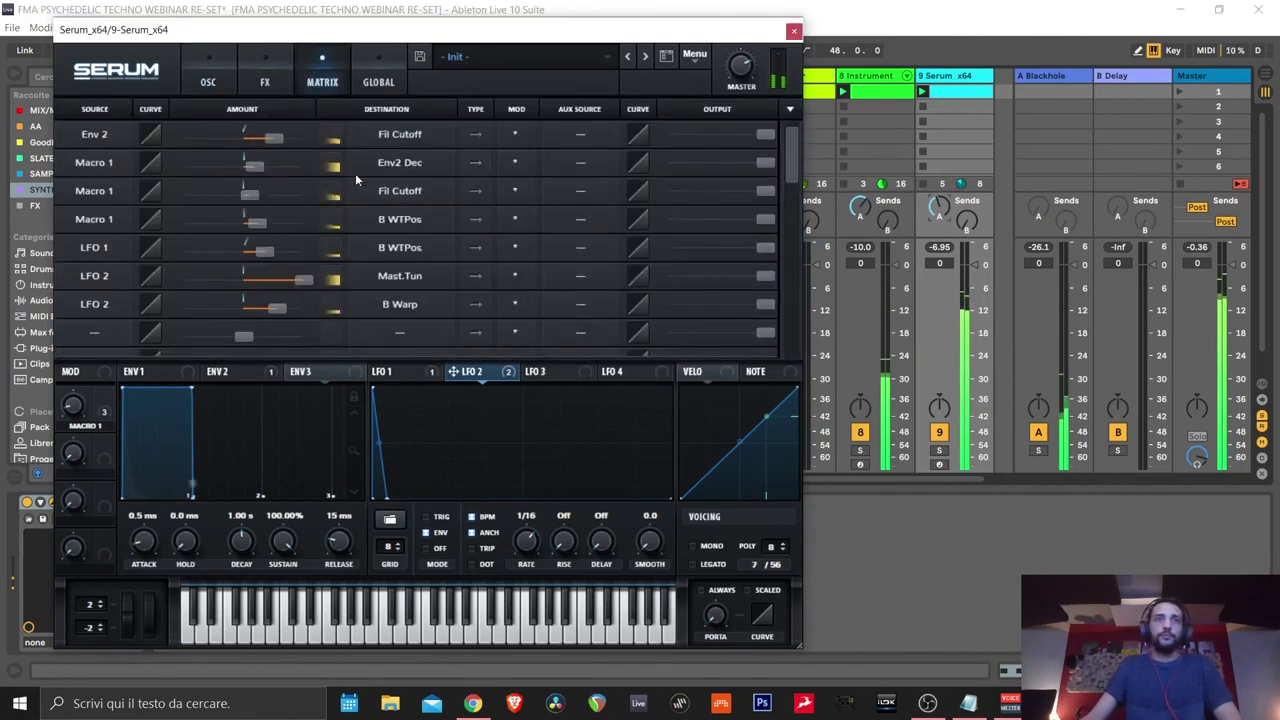
Lower the Reverb wet mix in Serum's FX rack to 18%
{"action": "left_click", "coordinate": [266, 80]}
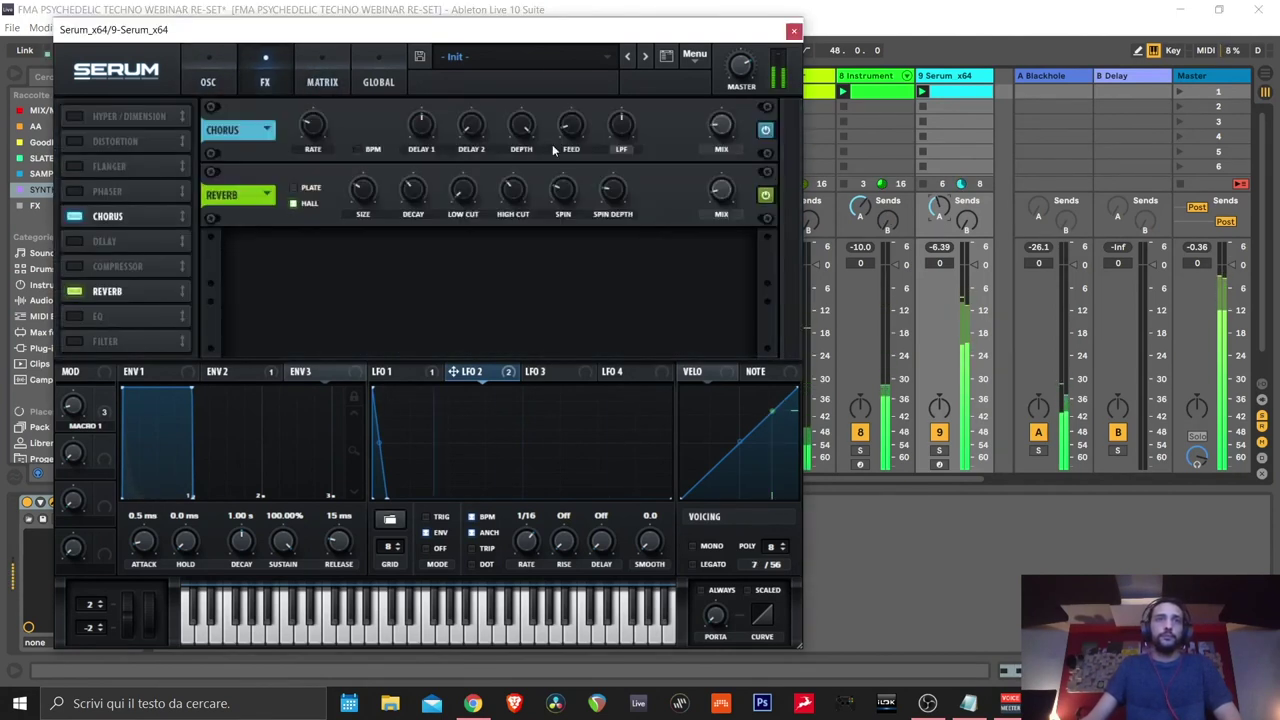
{"action": "left_click_drag", "start_coordinate": [720, 190], "coordinate": [716, 158]}
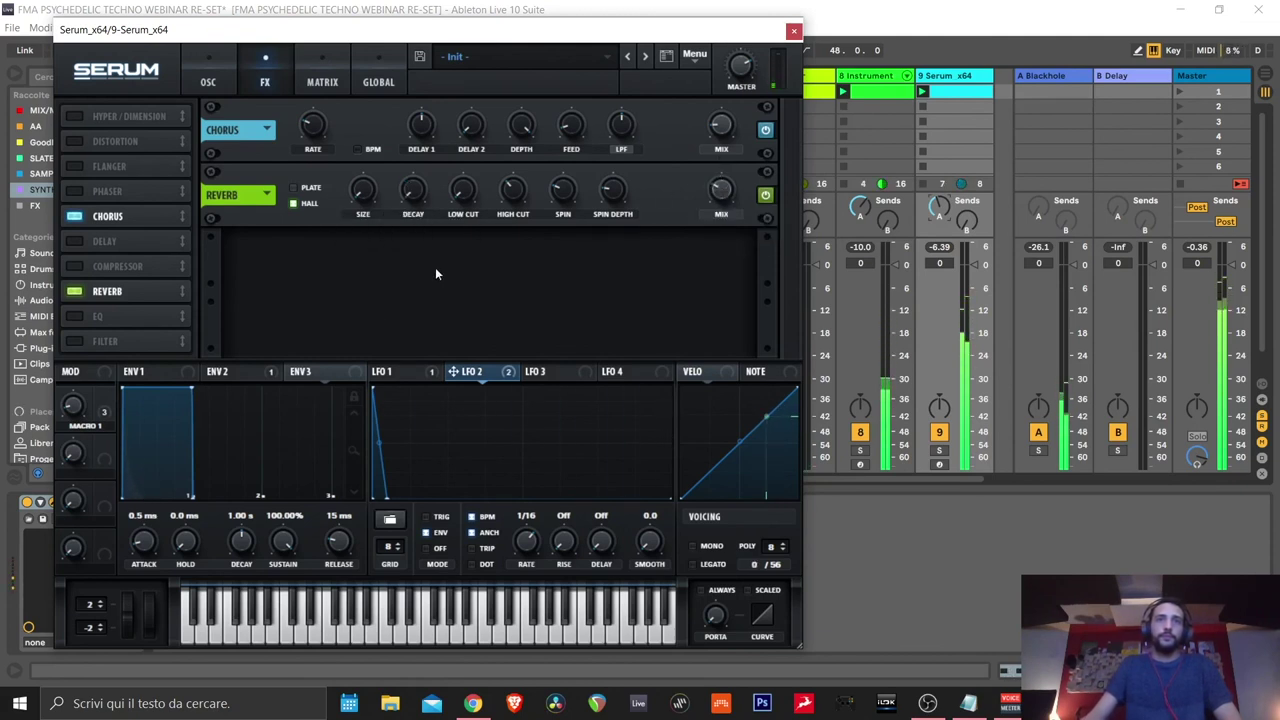
{"action": "left_click_drag", "start_coordinate": [722, 210], "coordinate": [722, 228]}
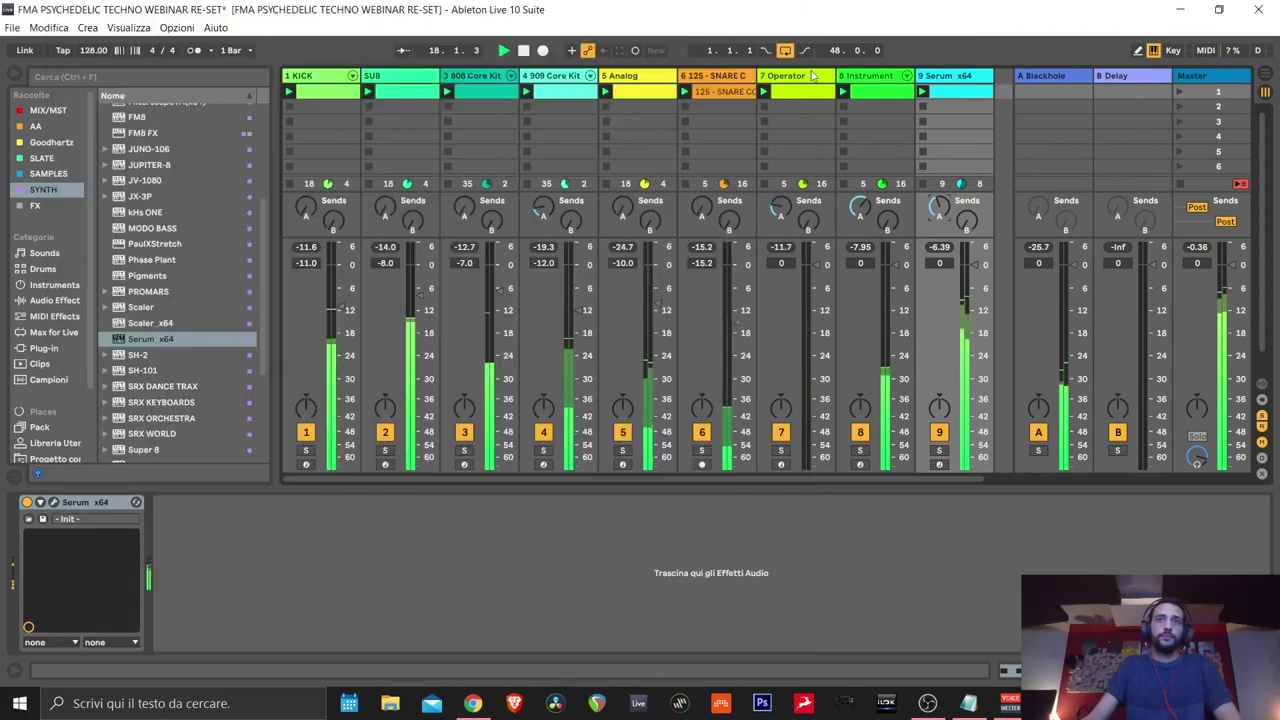
Close Serum, collapse the Detail View, and insert an empty '10 MIDI' track with Ctrl+Shift+T
{"action": "left_click", "coordinate": [793, 32]}
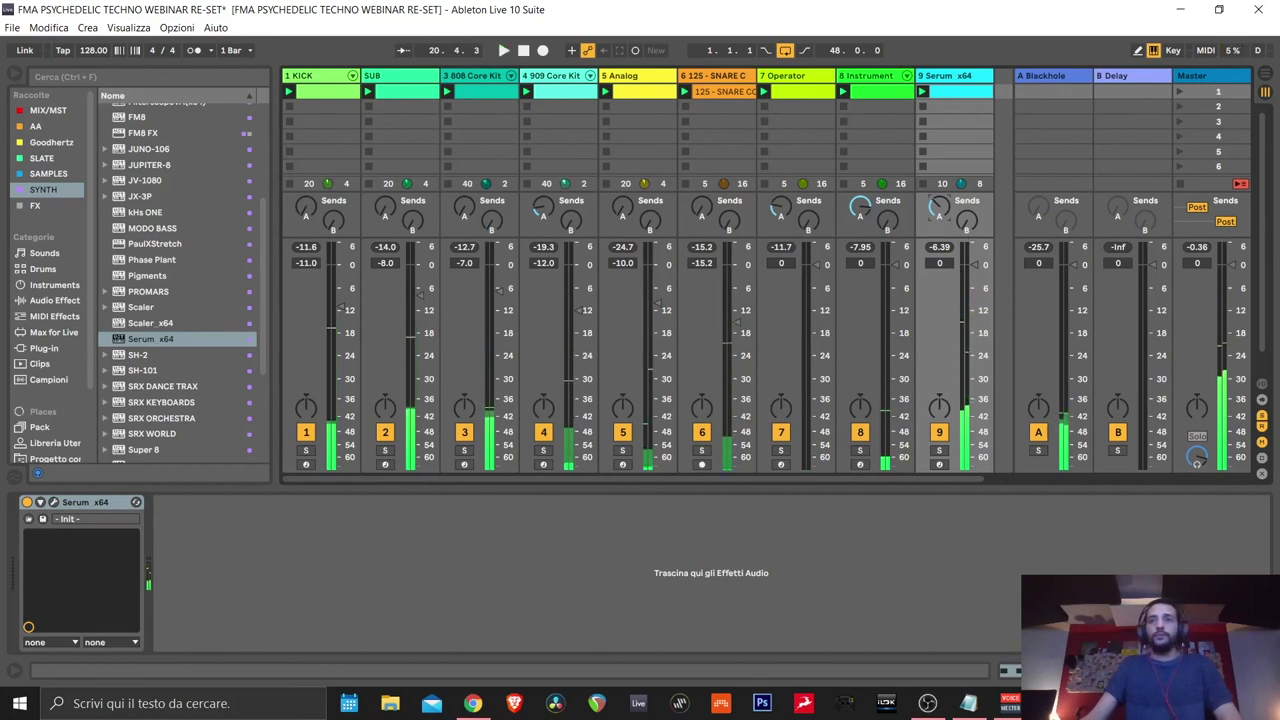
{"action": "left_click", "coordinate": [1010, 670]}
{"action": "scroll", "coordinate": [650, 360], "scroll_direction": "right", "scroll_amount": 2}
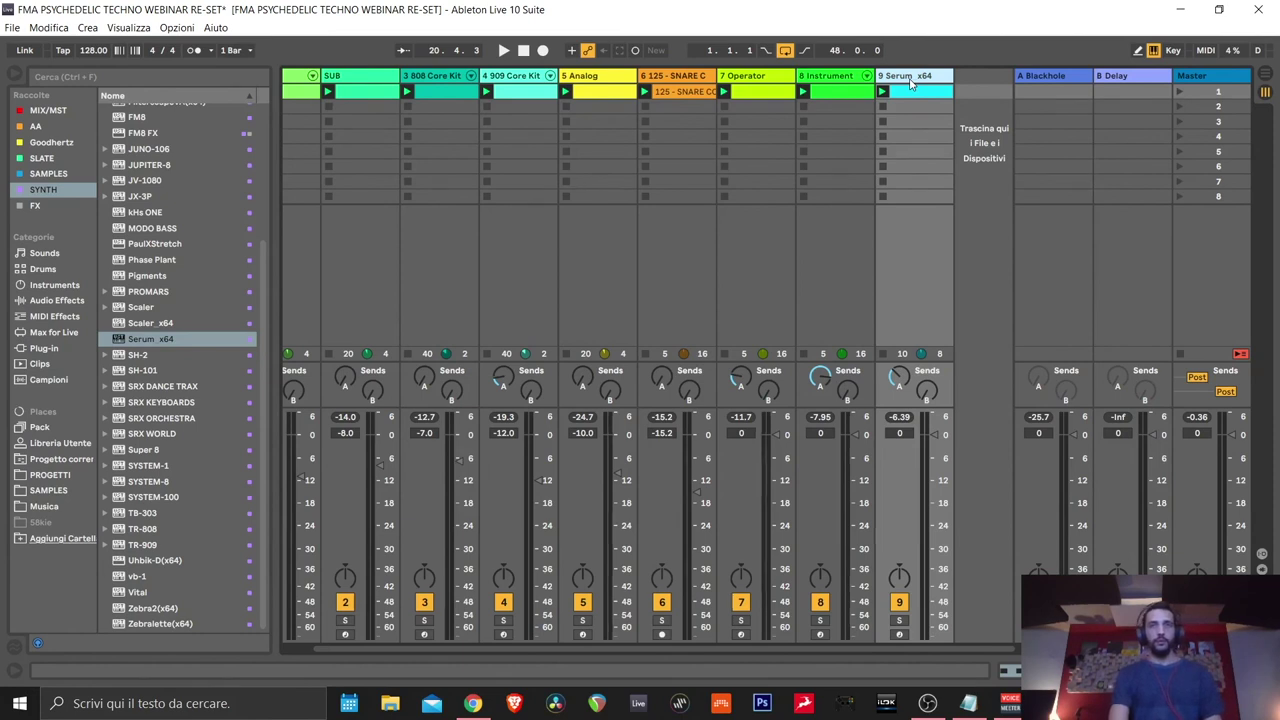
{"action": "key", "text": "ctrl+shift+t"}
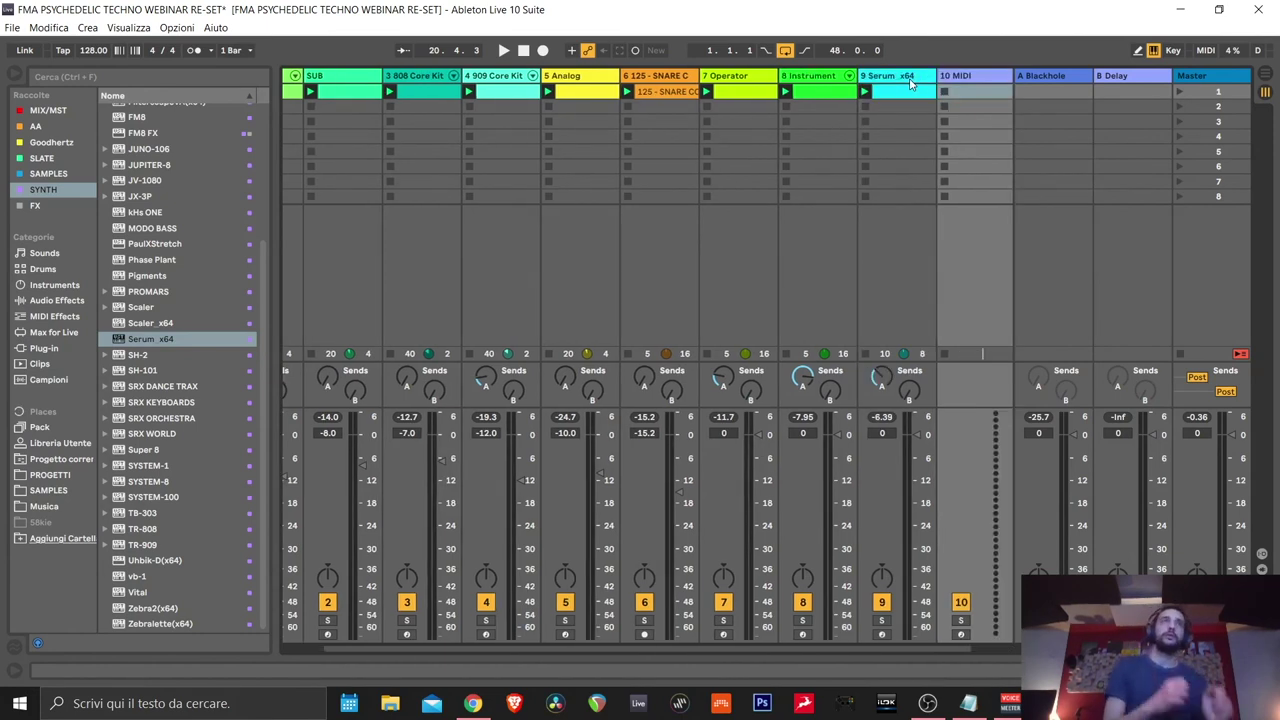